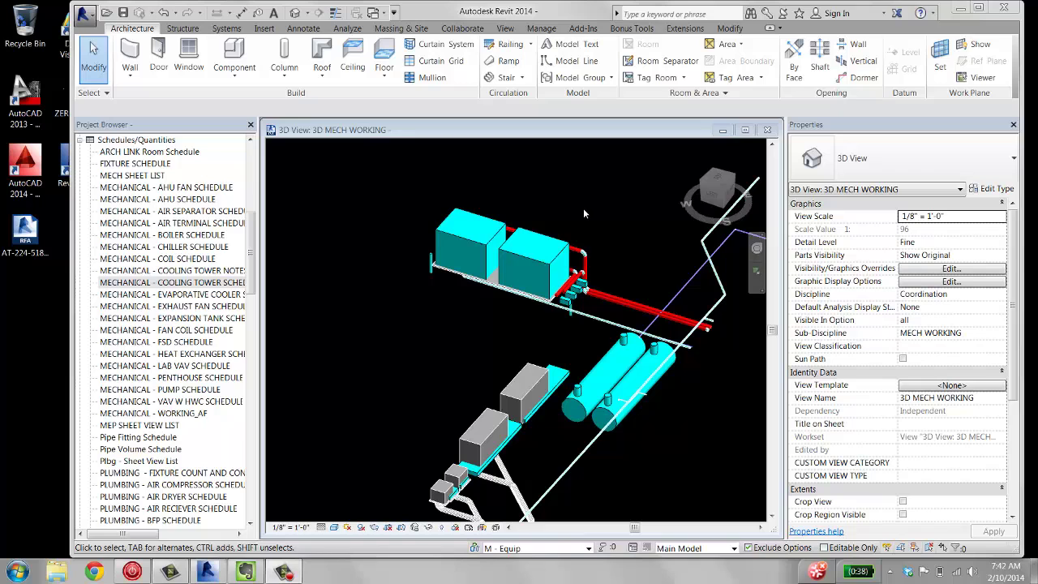
Select the cooling tower, review its Properties parameters, and pick the Mechanical - Cooling Tower Schedule
{"action": "left_click", "coordinate": [556, 260]}
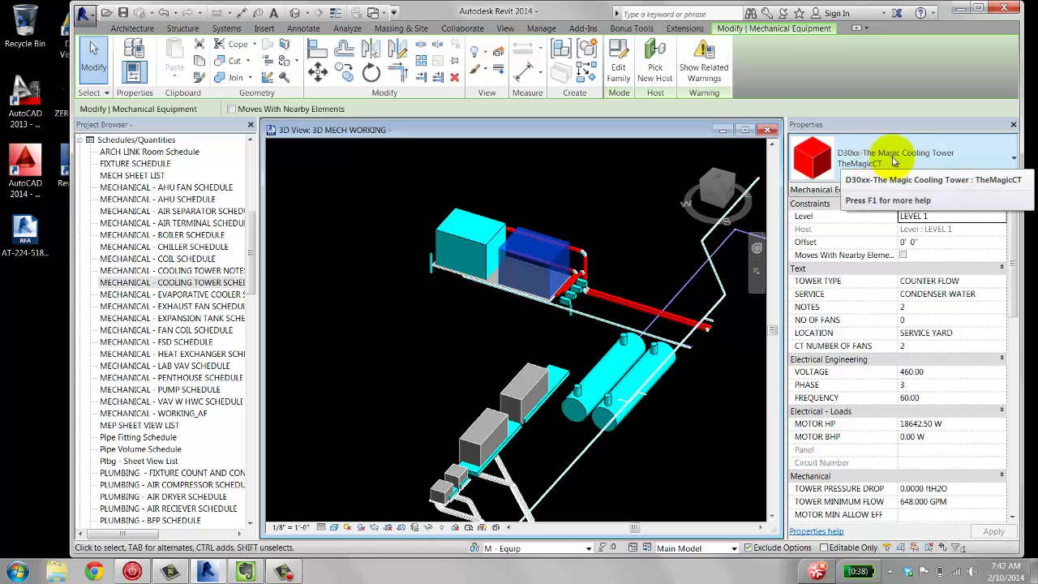
{"action": "mouse_move", "coordinate": [814, 159]}
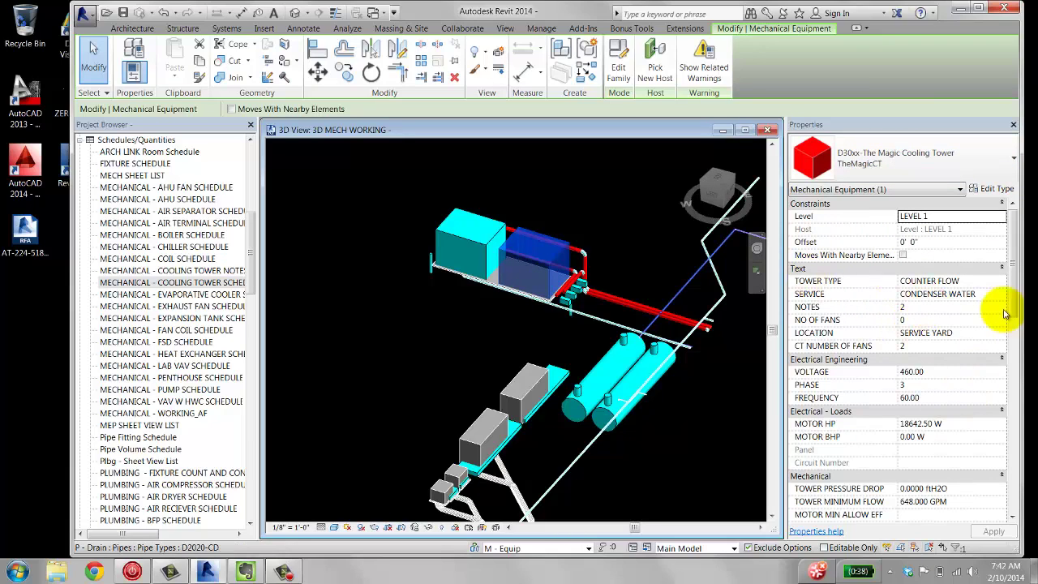
{"action": "left_click_drag", "start_coordinate": [1016, 267], "coordinate": [1022, 325]}
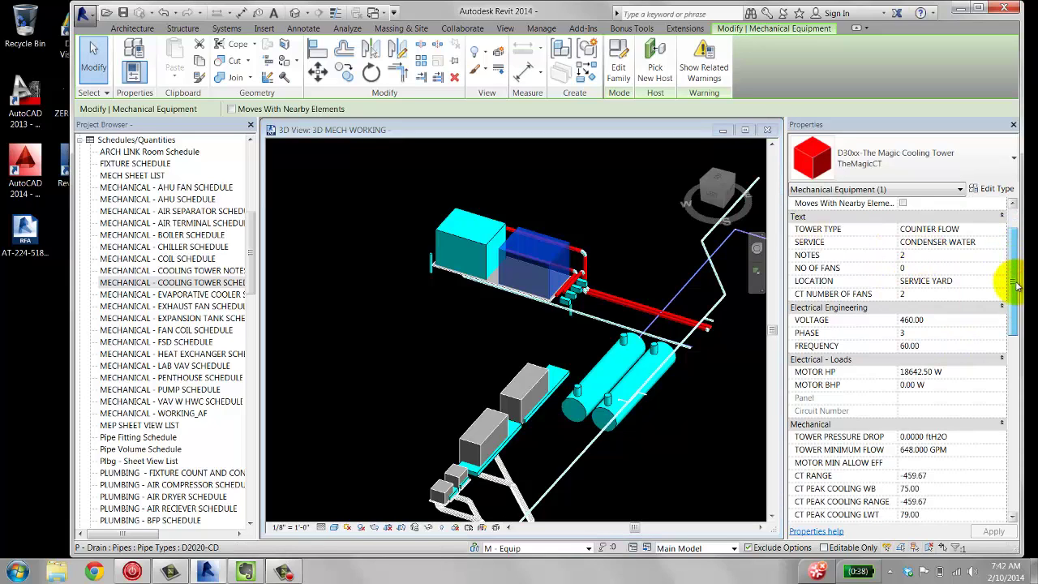
{"action": "scroll", "coordinate": [1015, 347], "scroll_direction": "up", "scroll_amount": 5}
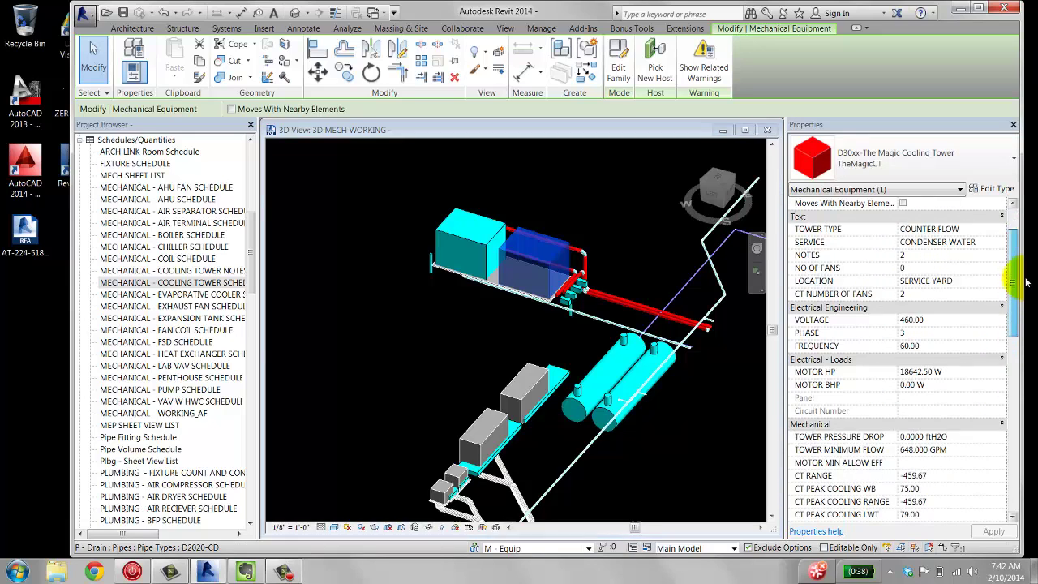
{"action": "left_click", "coordinate": [185, 283]}
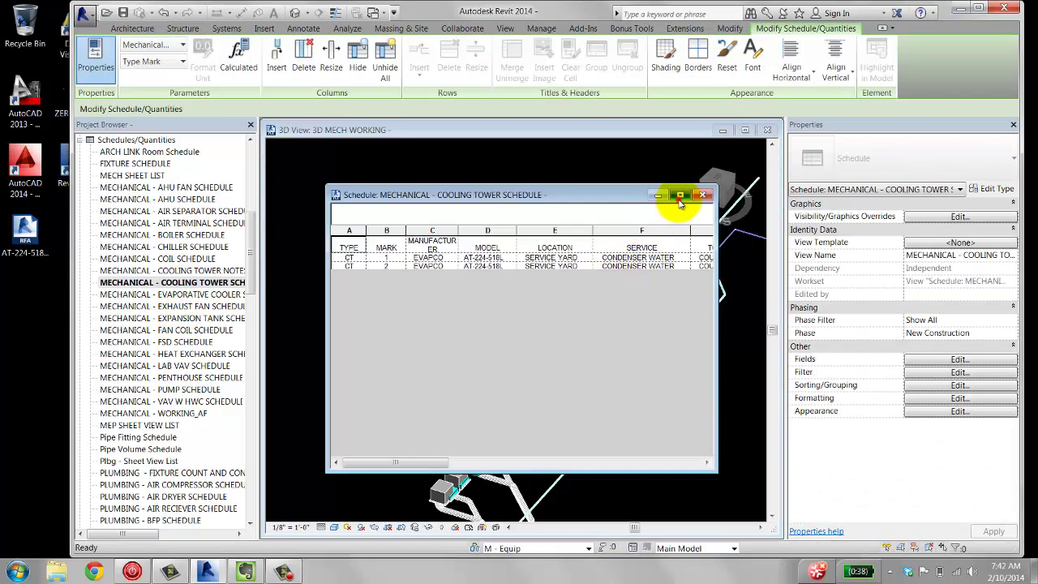
Maximize and scan the cooling tower schedule, close it, then select the second cooling tower
{"action": "left_click", "coordinate": [679, 199]}
{"action": "left_click_drag", "start_coordinate": [332, 534], "coordinate": [628, 549]}
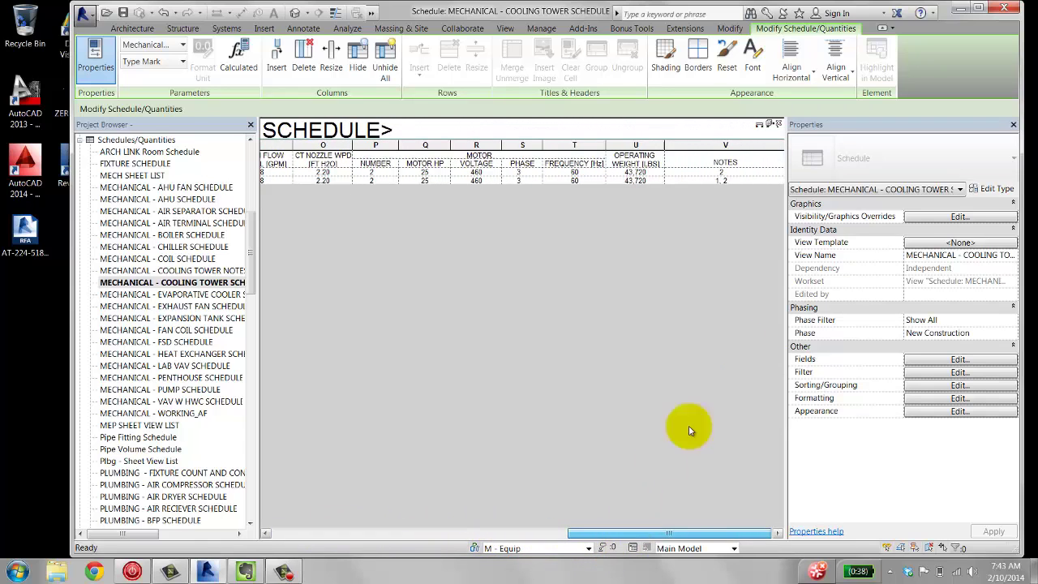
{"action": "left_click", "coordinate": [779, 123]}
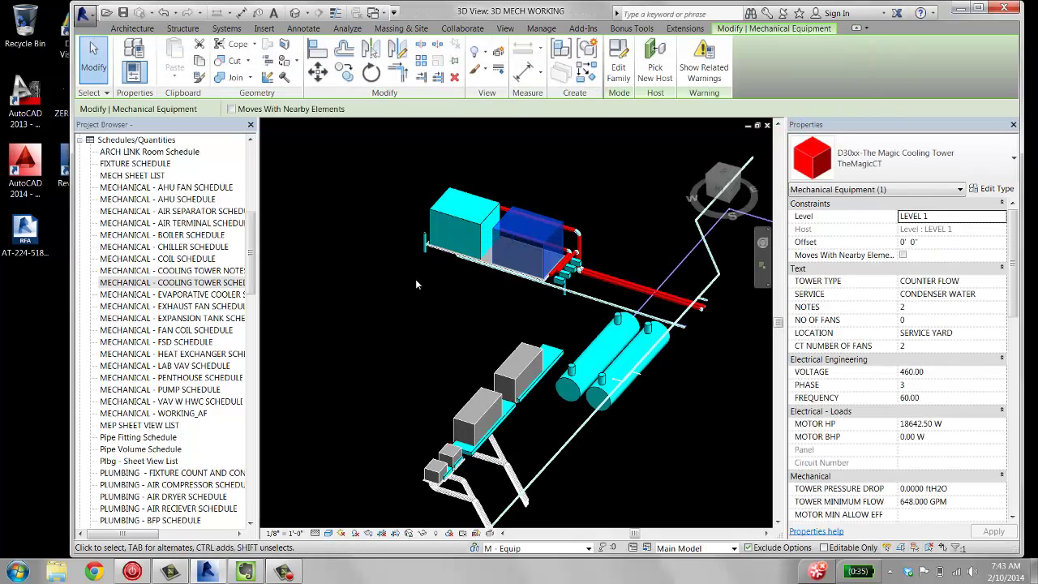
{"action": "left_click", "coordinate": [456, 310]}
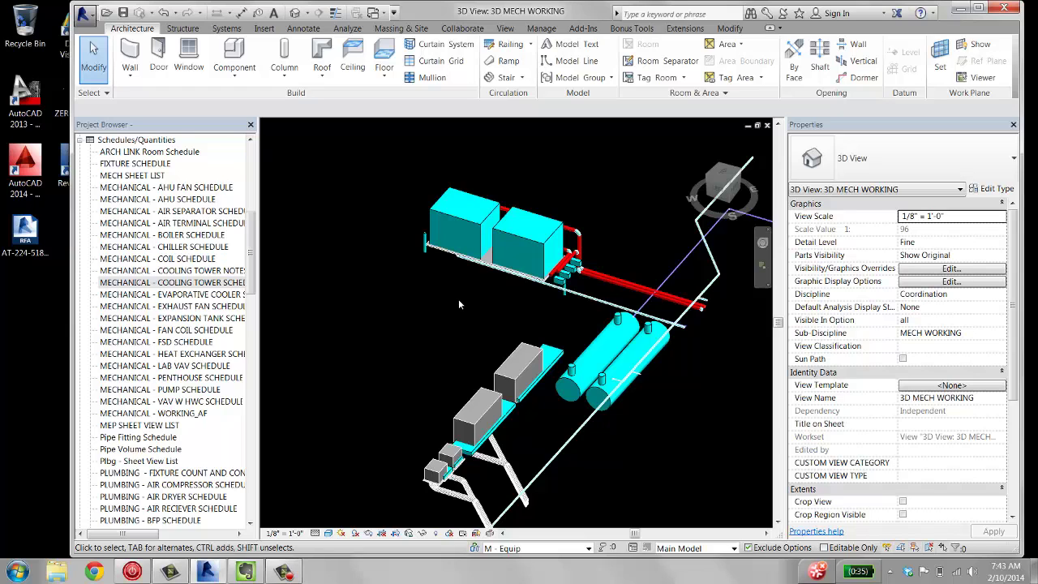
{"action": "left_click", "coordinate": [432, 213]}
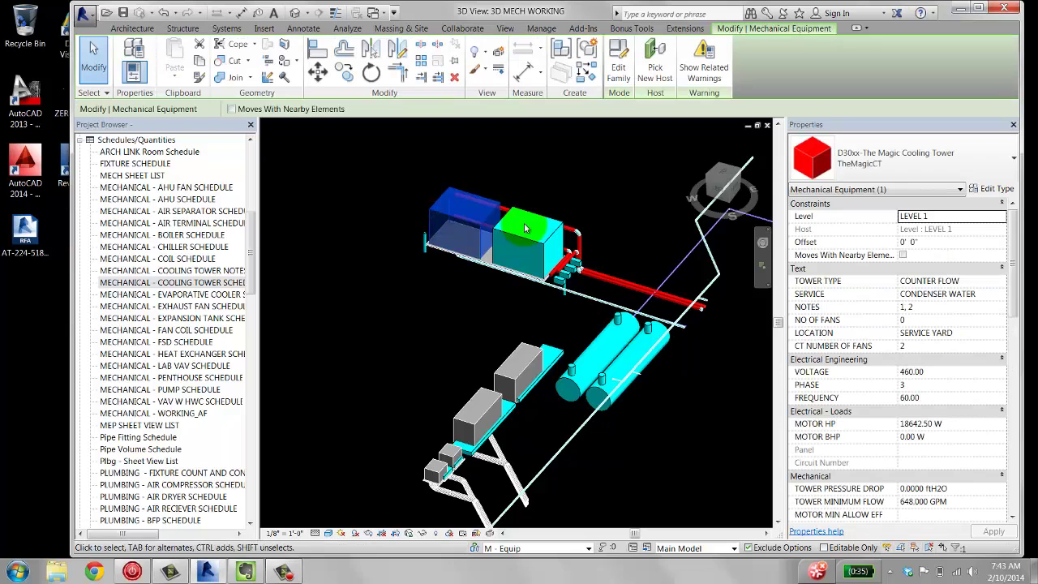
Open the generic cooling tower family for editing and orbit its box to inspect it
{"action": "left_click", "coordinate": [622, 62]}
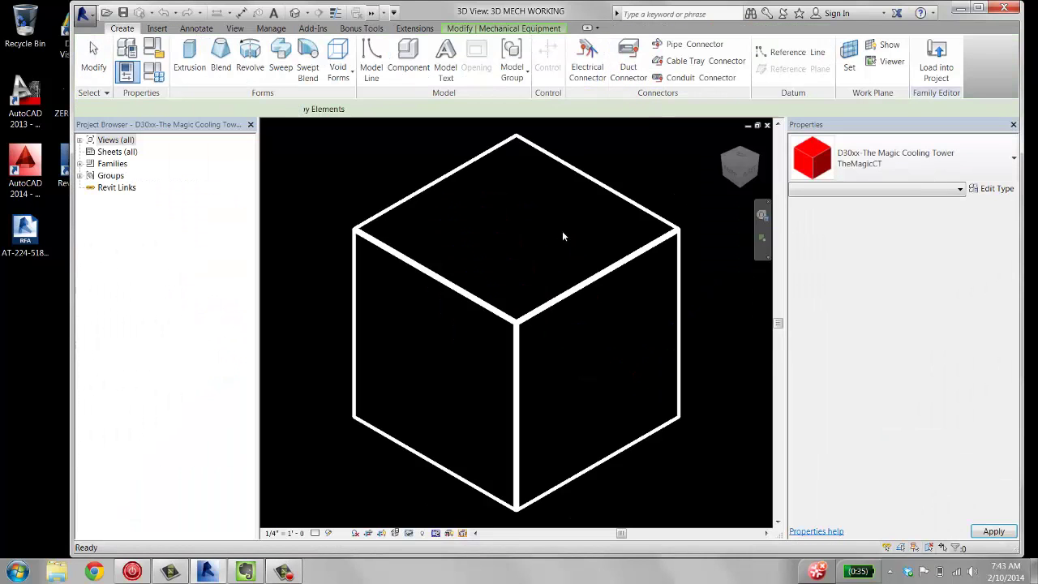
{"action": "mouse_move", "coordinate": [456, 295]}
{"action": "middle_mouse_down", "text": "shift"}
{"action": "mouse_move", "coordinate": [636, 268]}
{"action": "mouse_move", "coordinate": [536, 268]}
{"action": "middle_mouse_up", "text": "shift"}
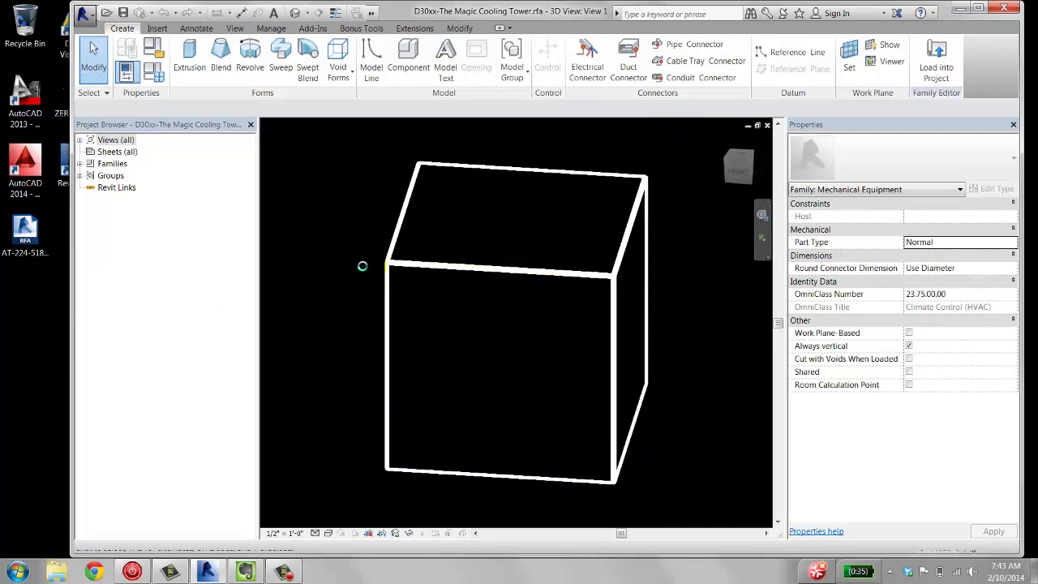
{"action": "left_click", "coordinate": [25, 231]}
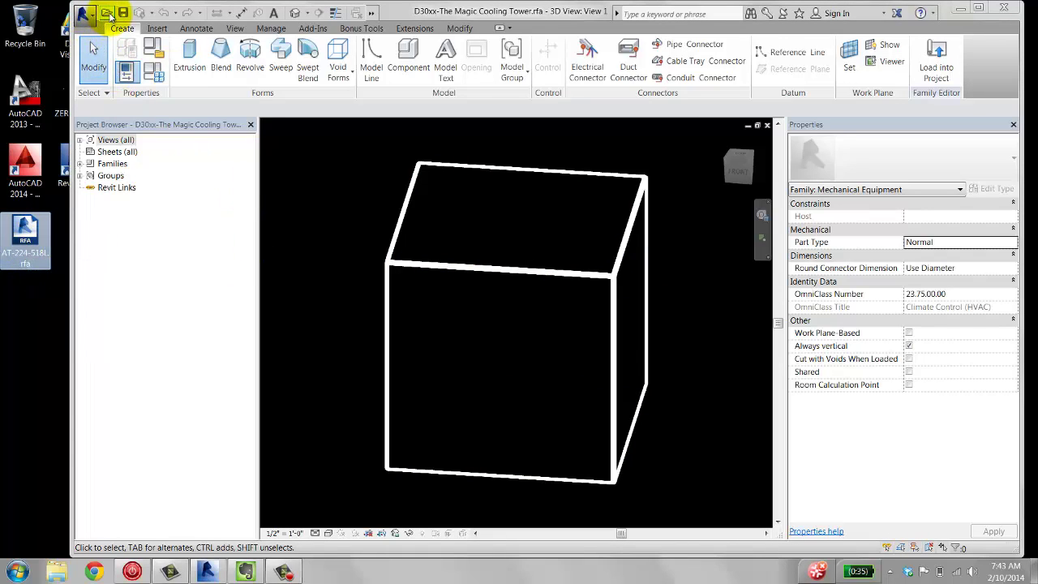
Open the vendor family AT-224-518L.rfa from the Desktop
{"action": "left_click", "coordinate": [106, 14]}
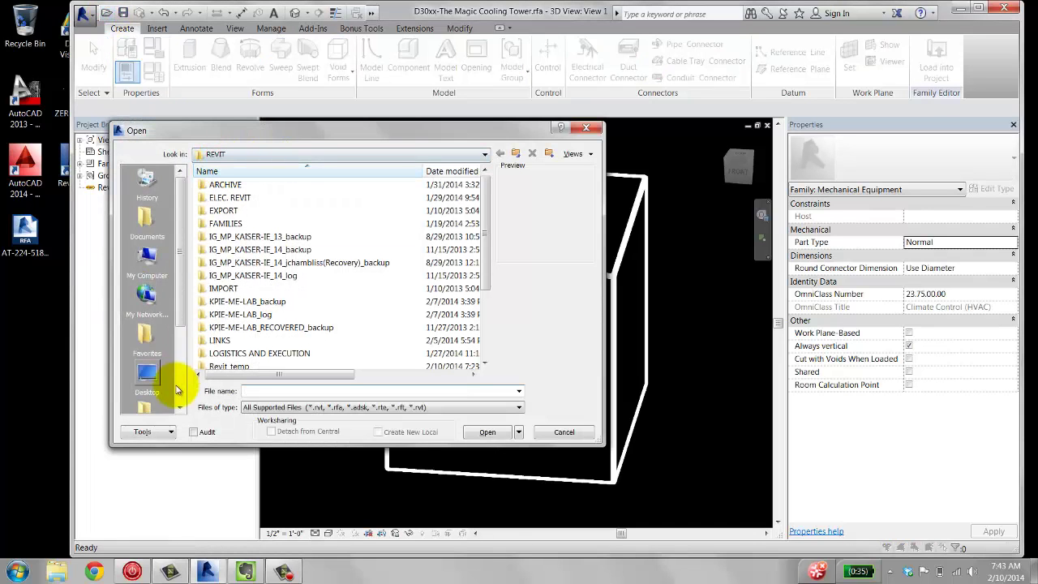
{"action": "left_click", "coordinate": [148, 375]}
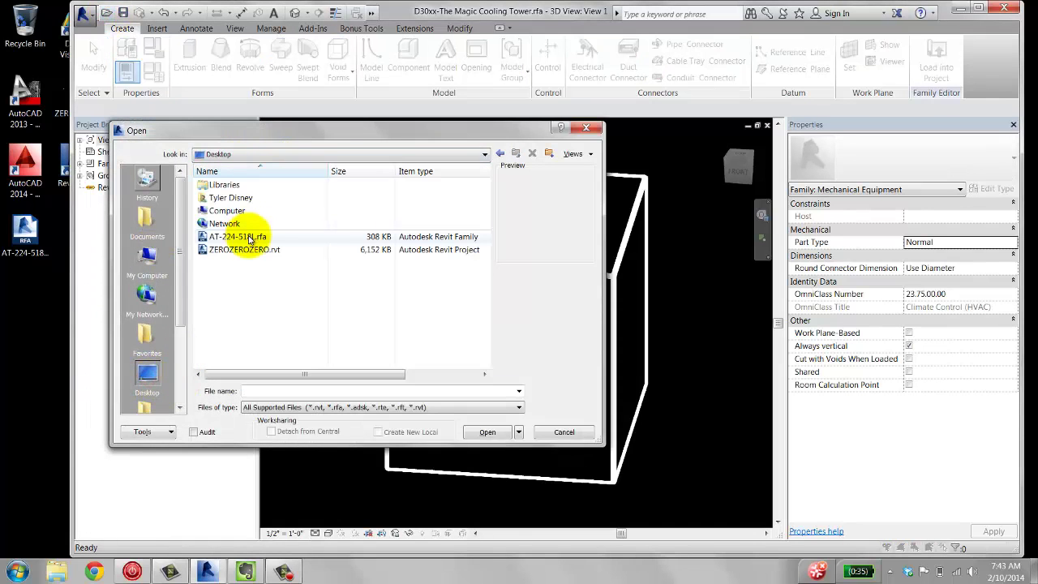
{"action": "left_click", "coordinate": [238, 237]}
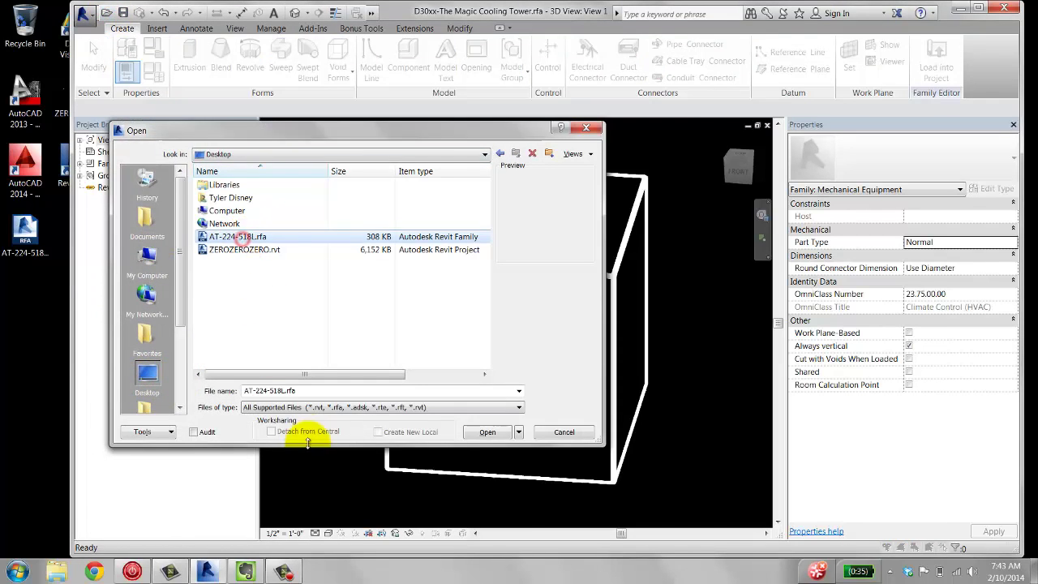
{"action": "left_click", "coordinate": [486, 432]}
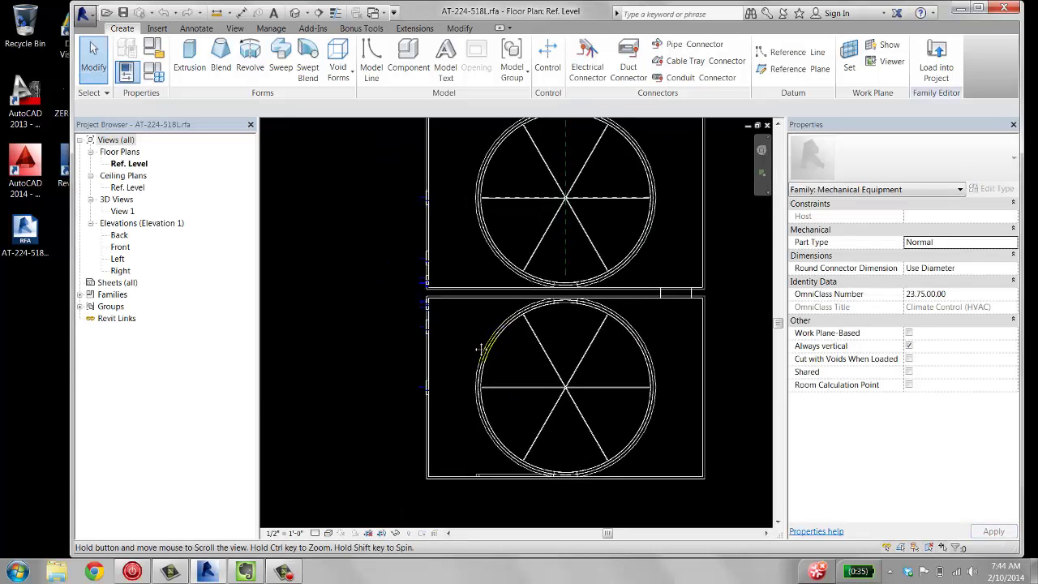
Open the vendor family's 3D View 1, orbit and zoom, and select a lower pipe connector
{"action": "double_click", "coordinate": [122, 211]}
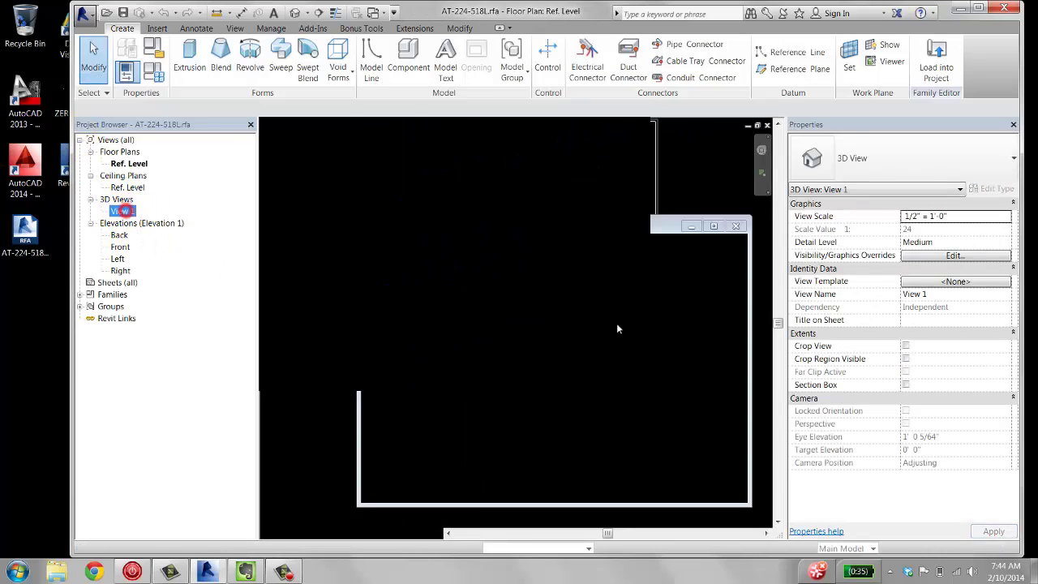
{"action": "mouse_move", "coordinate": [526, 308]}
{"action": "middle_mouse_down", "text": "shift"}
{"action": "mouse_move", "coordinate": [569, 338]}
{"action": "mouse_move", "coordinate": [606, 476]}
{"action": "middle_mouse_up", "text": "shift"}
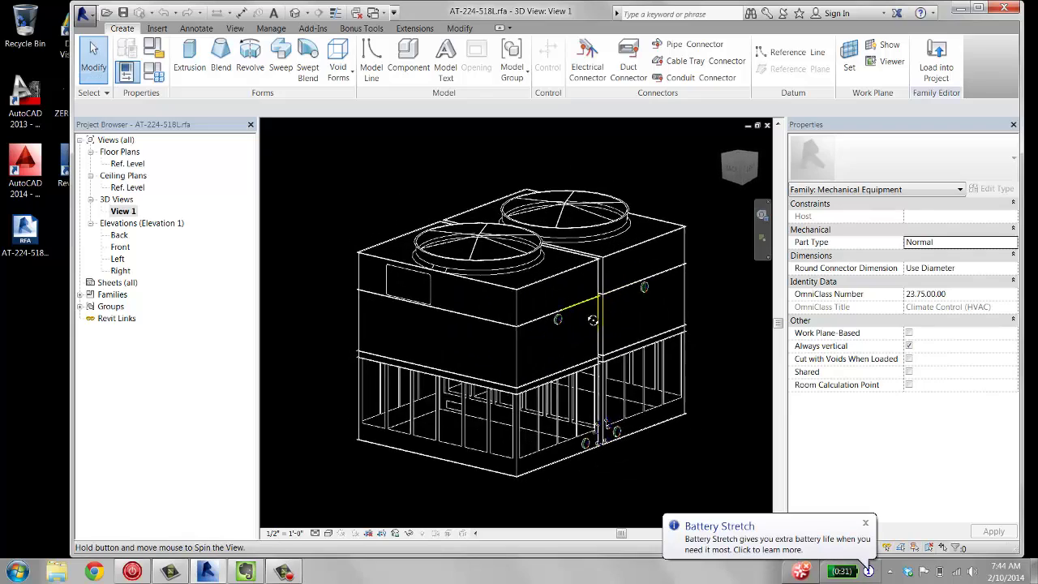
{"action": "scroll", "coordinate": [606, 476], "scroll_direction": "up", "scroll_amount": 3}
{"action": "scroll", "coordinate": [581, 443], "scroll_direction": "up", "scroll_amount": 3}
{"action": "scroll", "coordinate": [533, 431], "scroll_direction": "up", "scroll_amount": 2}
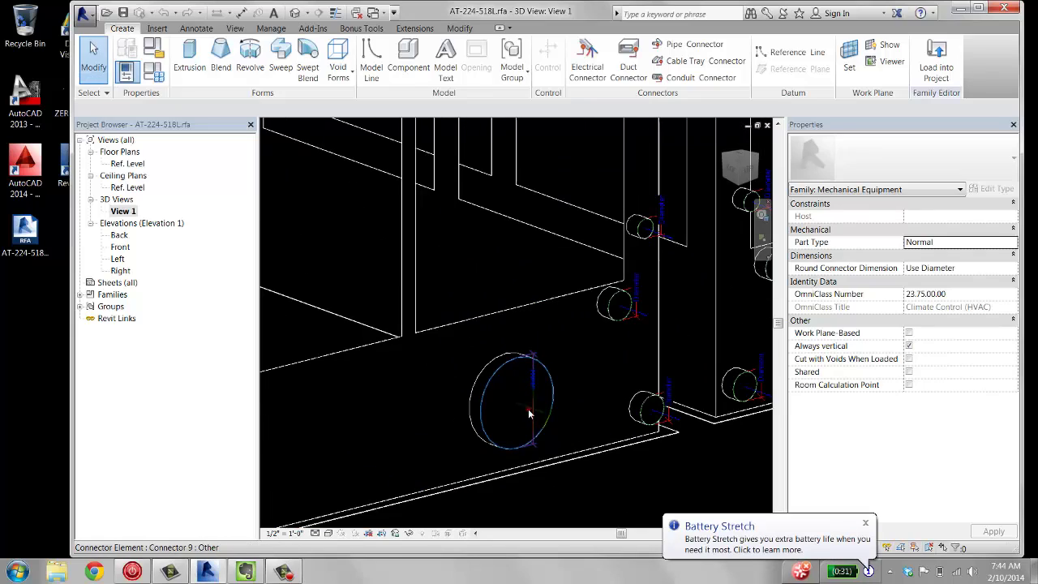
{"action": "left_click", "coordinate": [533, 431]}
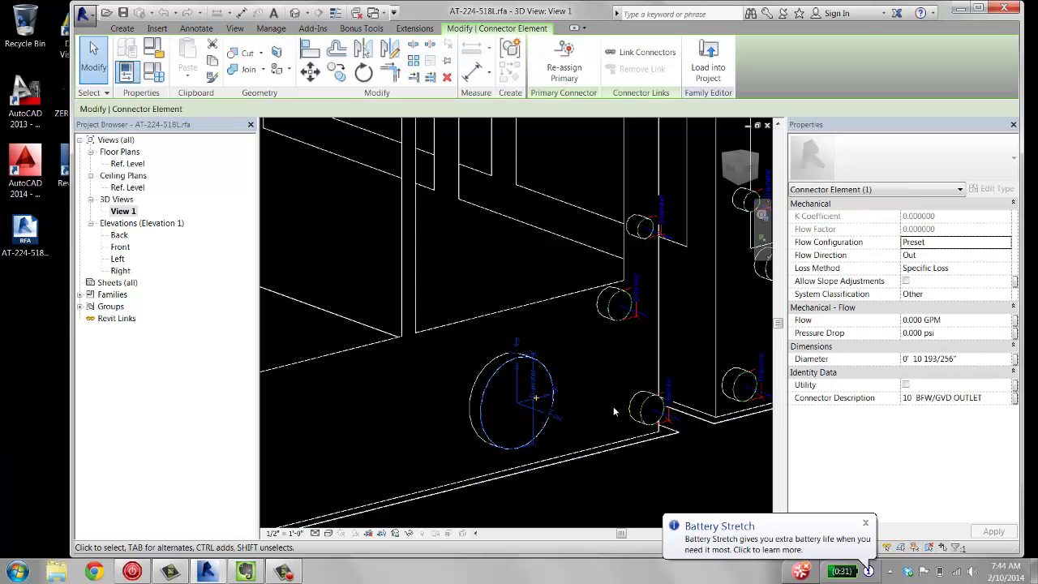
Check the tower's lower connectors, then tile the open windows with WT
{"action": "scroll", "coordinate": [550, 390], "scroll_direction": "down", "scroll_amount": 3}
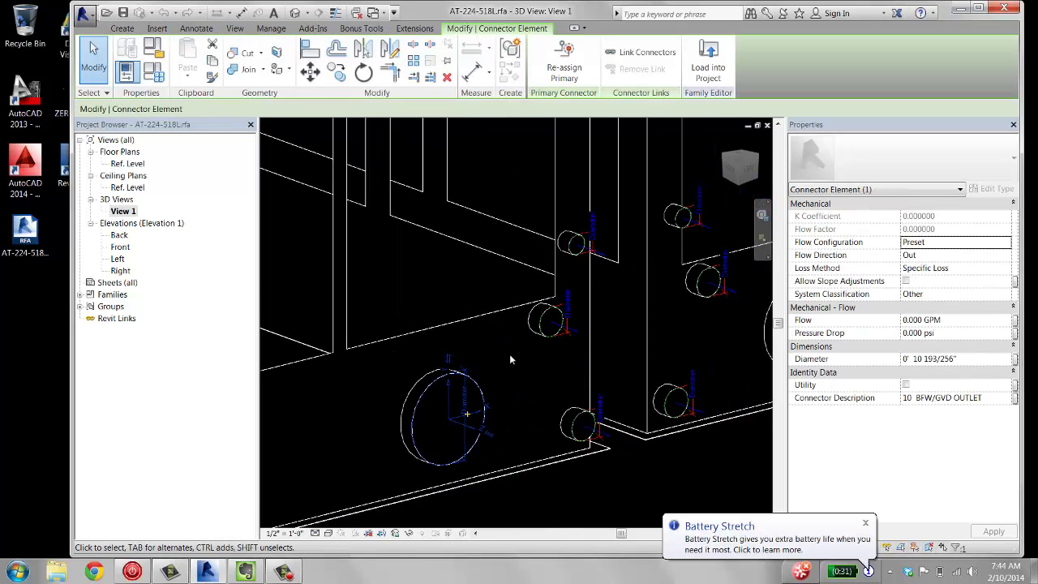
{"action": "scroll", "coordinate": [510, 354], "scroll_direction": "up", "scroll_amount": 2}
{"action": "scroll", "coordinate": [496, 420], "scroll_direction": "down", "scroll_amount": 2}
{"action": "scroll", "coordinate": [478, 365], "scroll_direction": "down", "scroll_amount": 3}
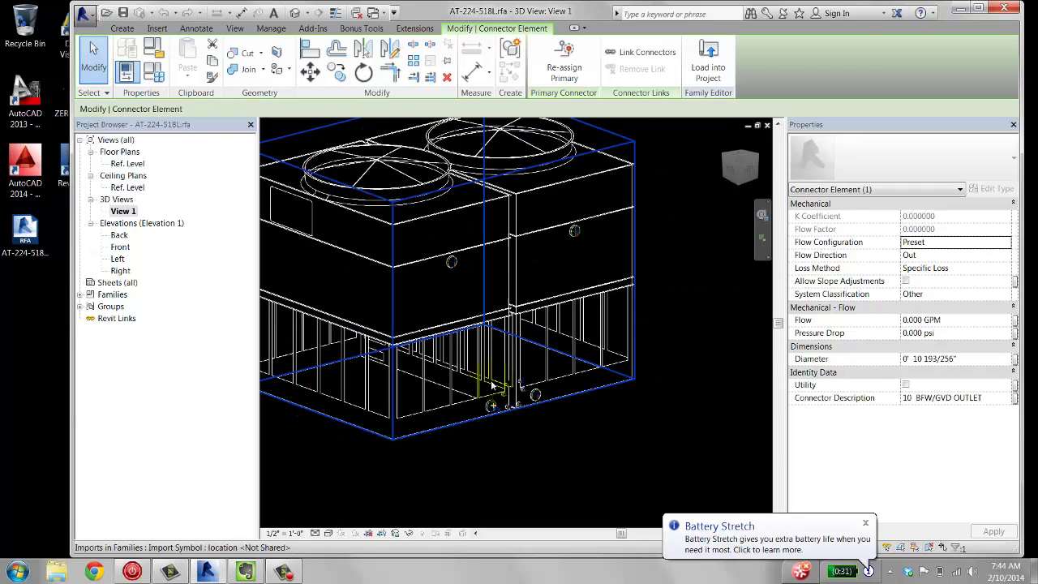
{"action": "scroll", "coordinate": [453, 287], "scroll_direction": "down", "scroll_amount": 1}
{"action": "scroll", "coordinate": [449, 274], "scroll_direction": "up", "scroll_amount": 3}
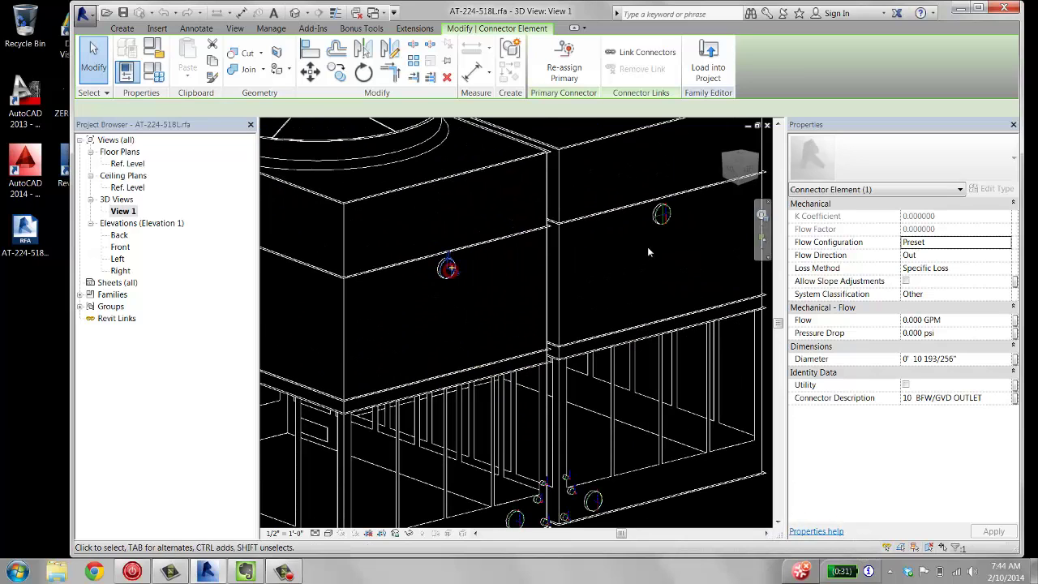
{"action": "middle_click_drag", "start_coordinate": [624, 385], "coordinate": [607, 313]}
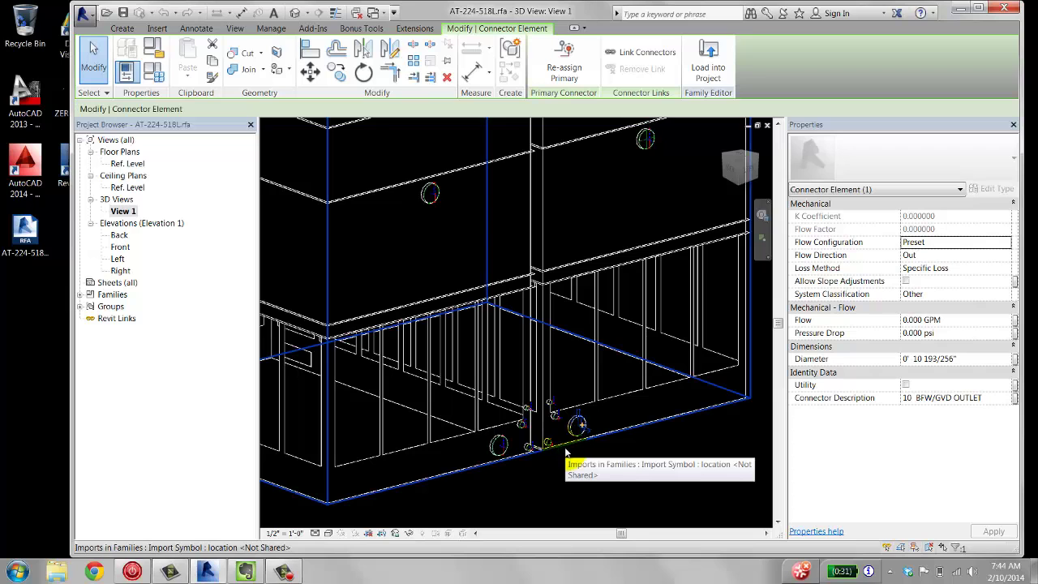
{"action": "scroll", "coordinate": [663, 210], "scroll_direction": "down", "scroll_amount": 5}
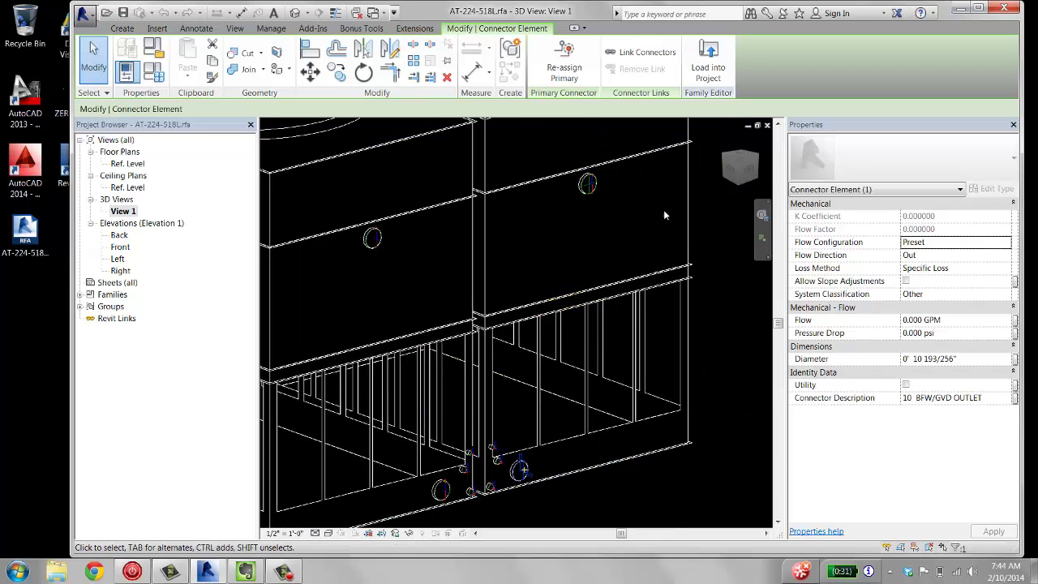
{"action": "key", "text": "w"}
{"action": "key", "text": "t"}
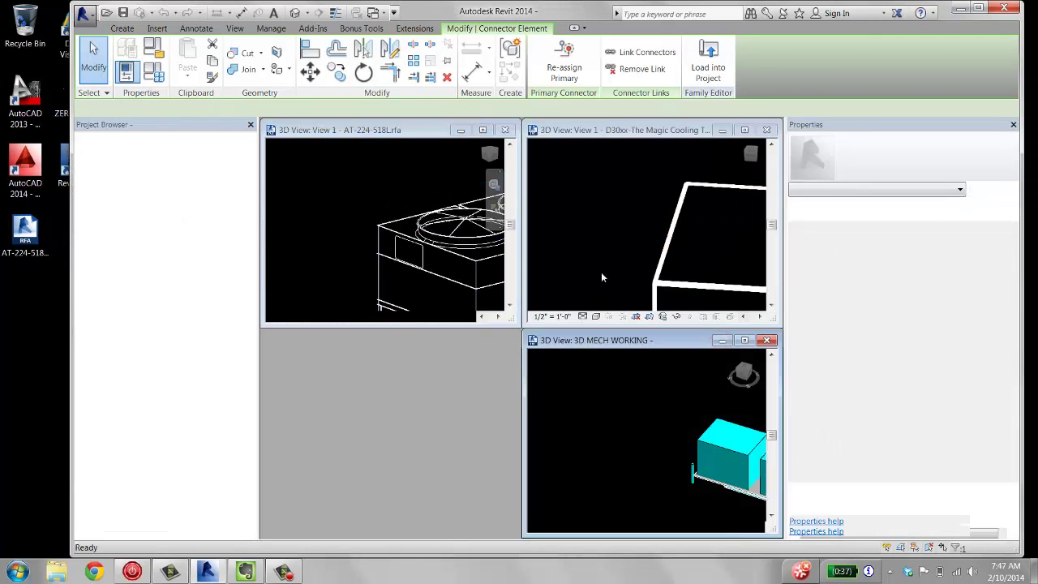
Maximize Revit, tile the two family 3D views, and zoom both to fit with ZE
{"action": "left_click", "coordinate": [979, 9]}
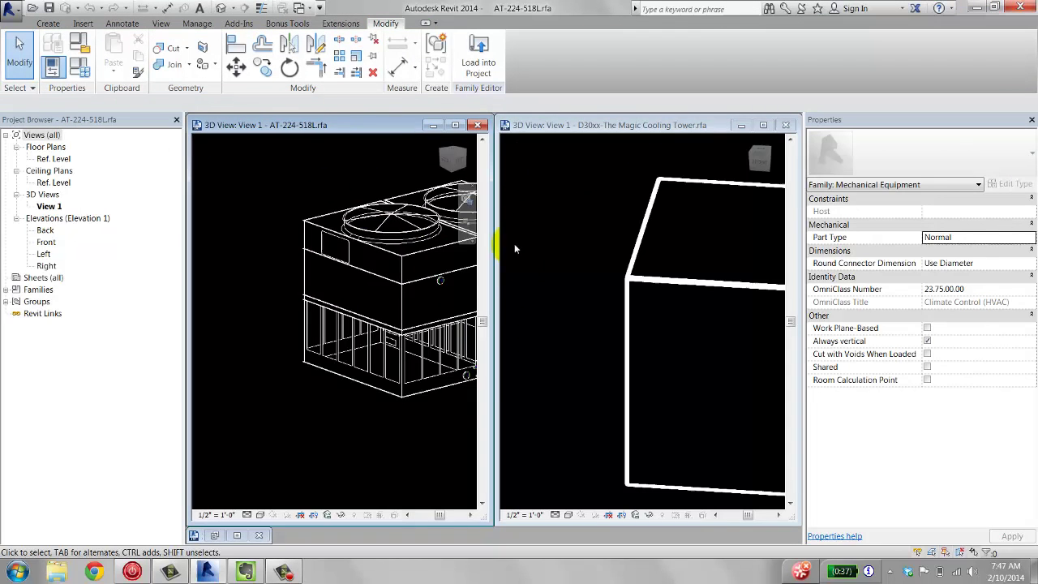
{"action": "left_click", "coordinate": [607, 220]}
{"action": "key", "text": "w"}
{"action": "key", "text": "t"}
{"action": "left_click", "coordinate": [235, 212]}
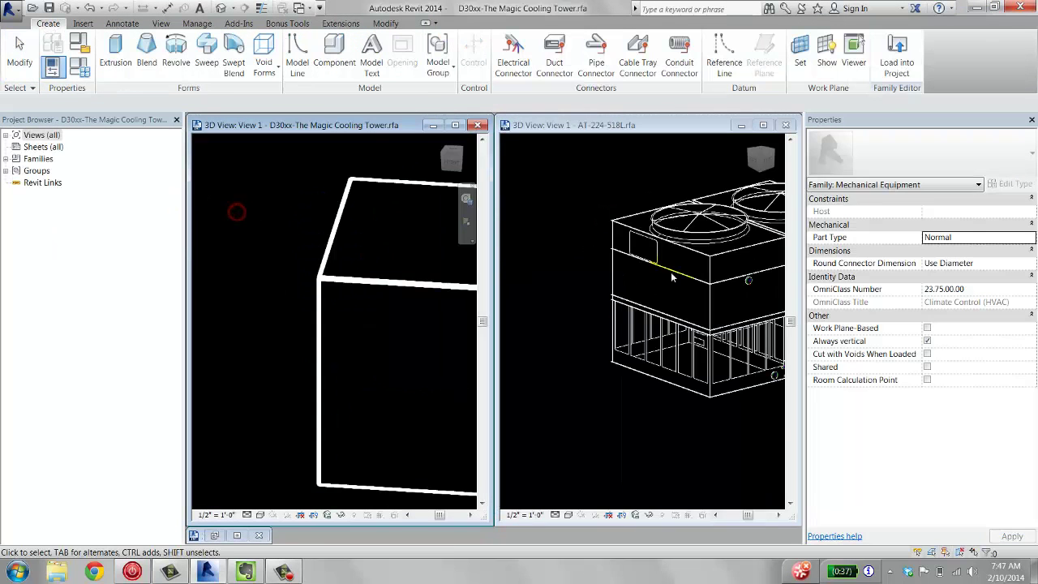
{"action": "left_click", "coordinate": [671, 272]}
{"action": "key", "text": "z"}
{"action": "key", "text": "e"}
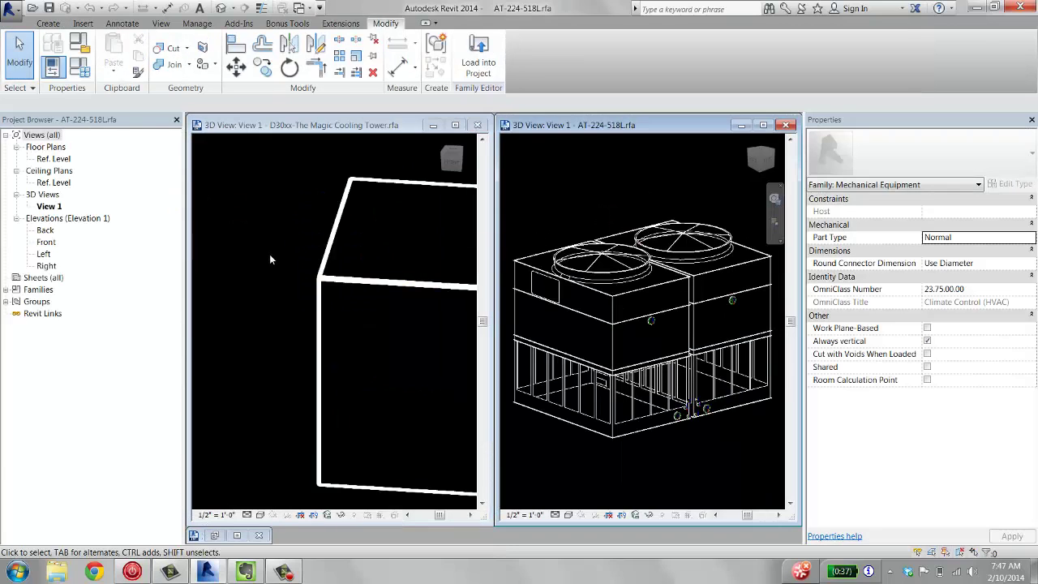
{"action": "left_click", "coordinate": [271, 259]}
{"action": "key", "text": "z"}
{"action": "key", "text": "e"}
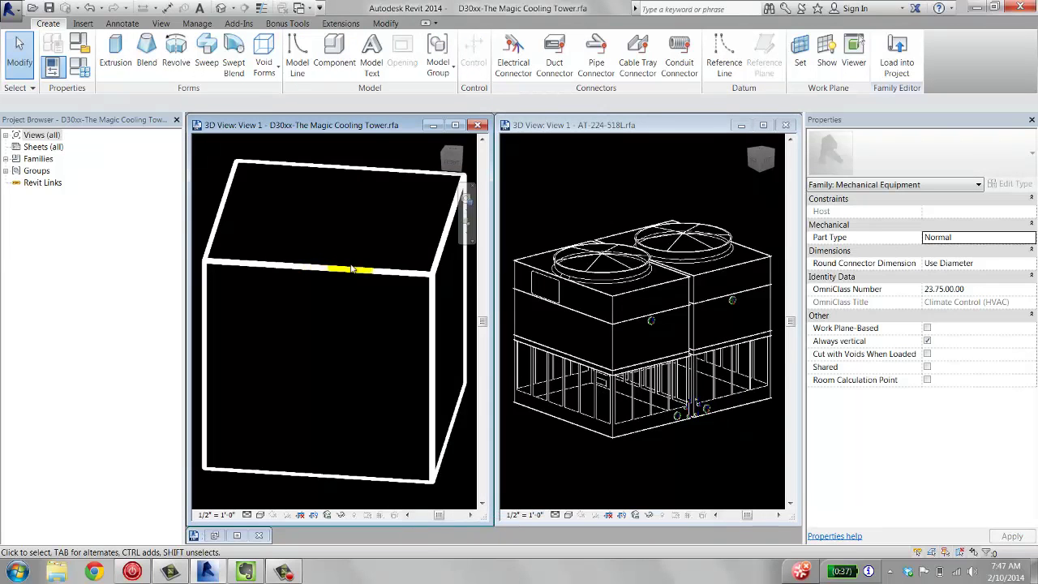
Hide the generic box extrusion by unchecking Visible in its Properties
{"action": "left_click", "coordinate": [367, 273]}
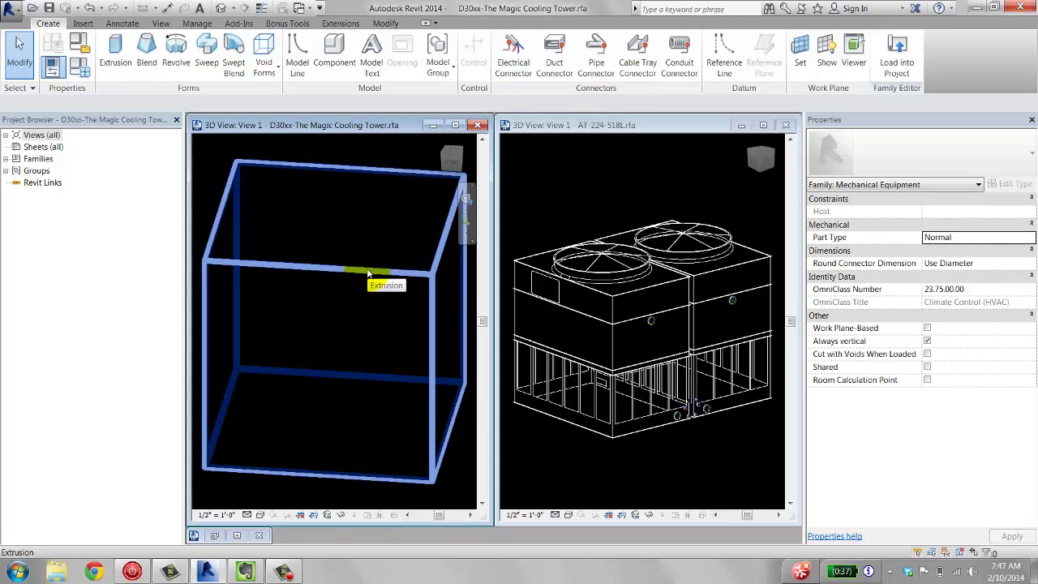
{"action": "left_click", "coordinate": [474, 395]}
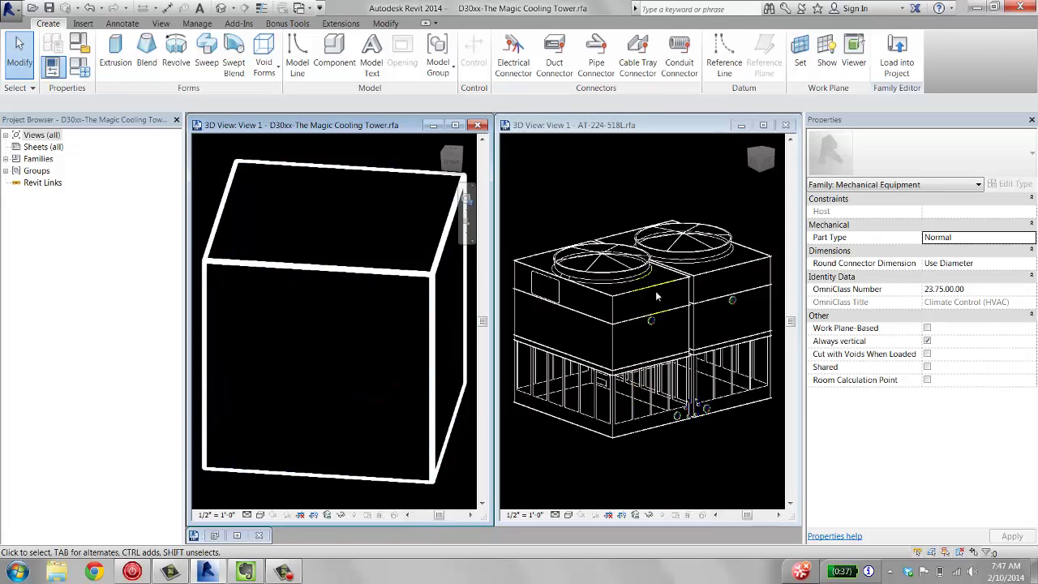
{"action": "left_click", "coordinate": [354, 272]}
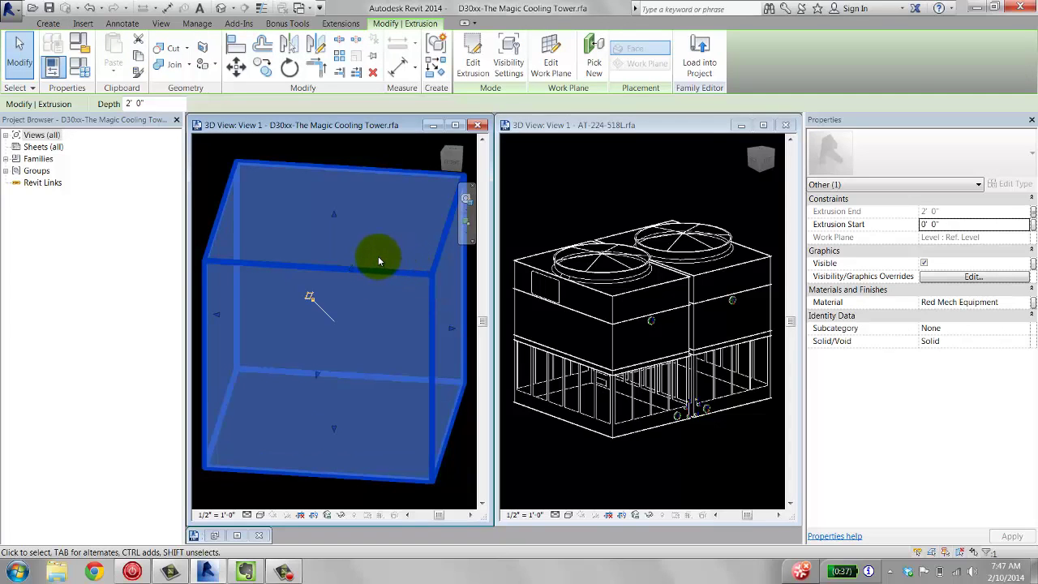
{"action": "left_click", "coordinate": [924, 264]}
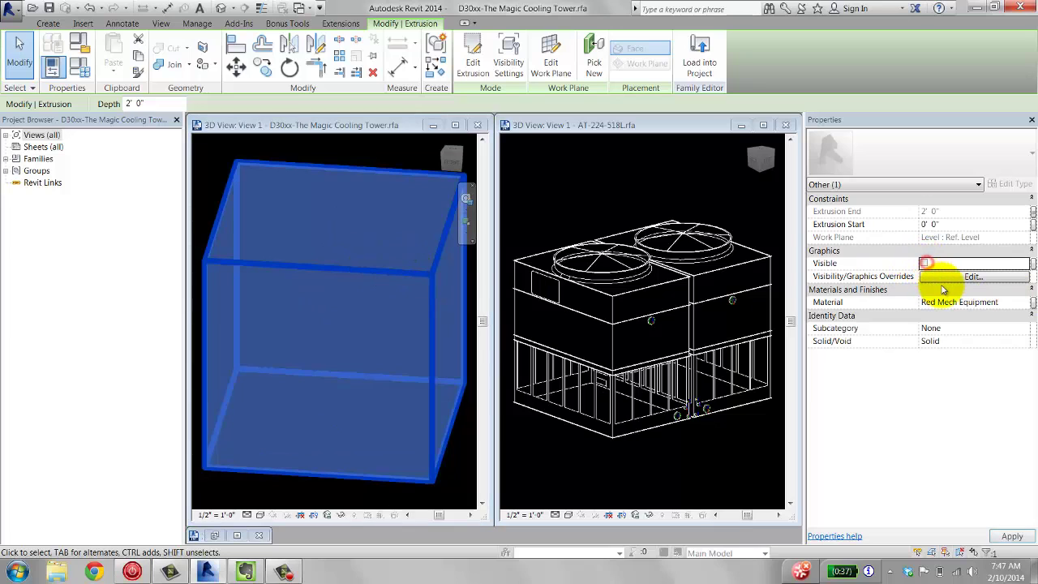
{"action": "left_click", "coordinate": [342, 173]}
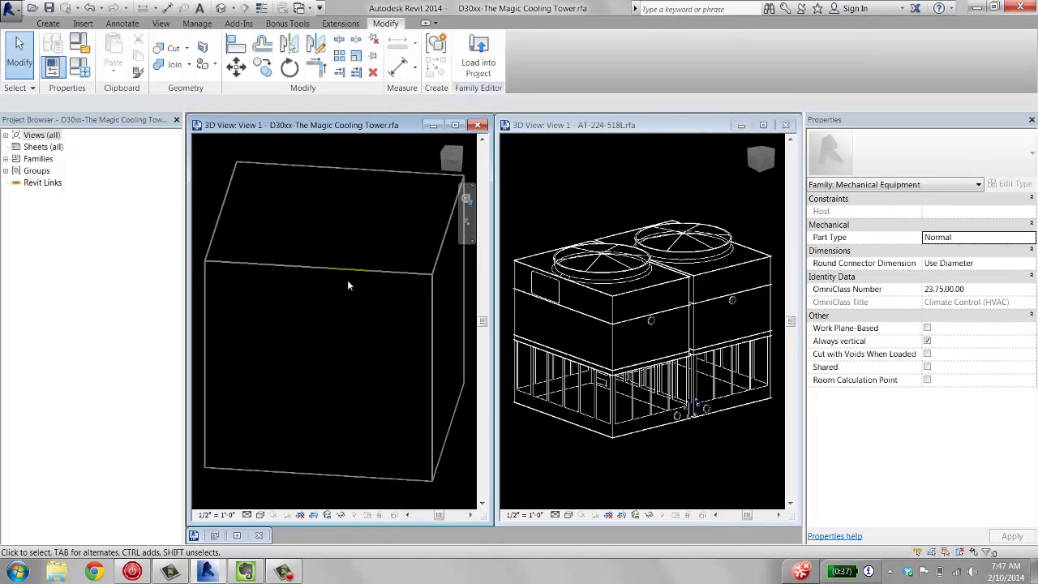
Open the Ref. Level floor plan, close the generic 3D view, and tile the windows
{"action": "left_click", "coordinate": [5, 135]}
{"action": "left_click", "coordinate": [16, 147]}
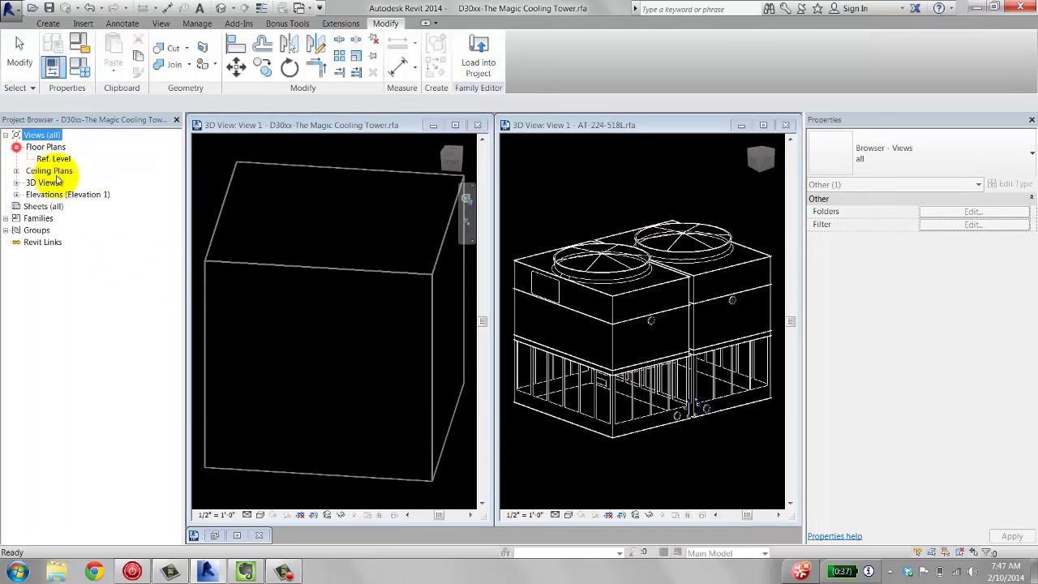
{"action": "double_click", "coordinate": [49, 160]}
{"action": "left_click_drag", "start_coordinate": [566, 260], "coordinate": [466, 254]}
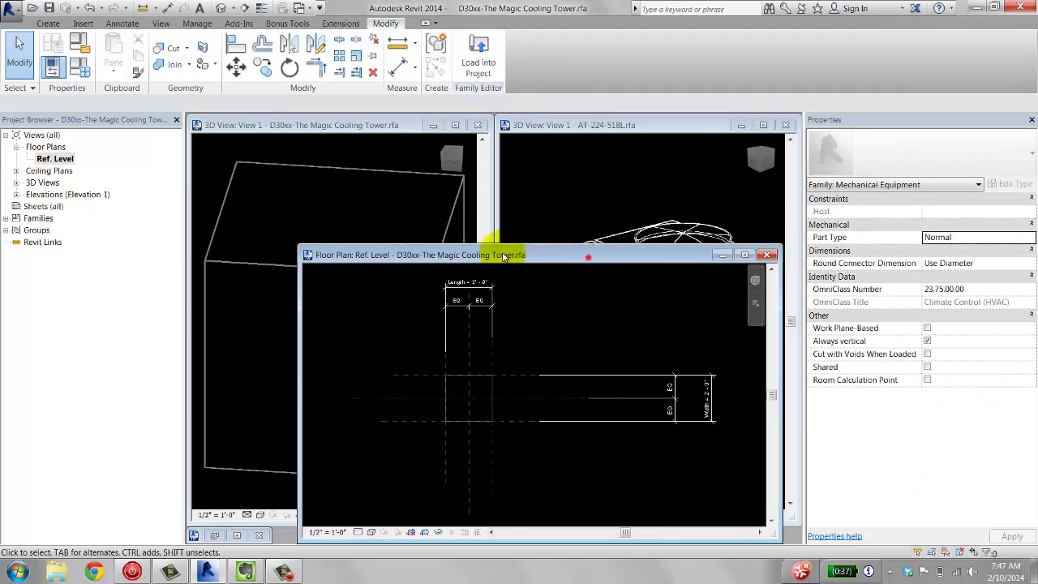
{"action": "left_click", "coordinate": [477, 127]}
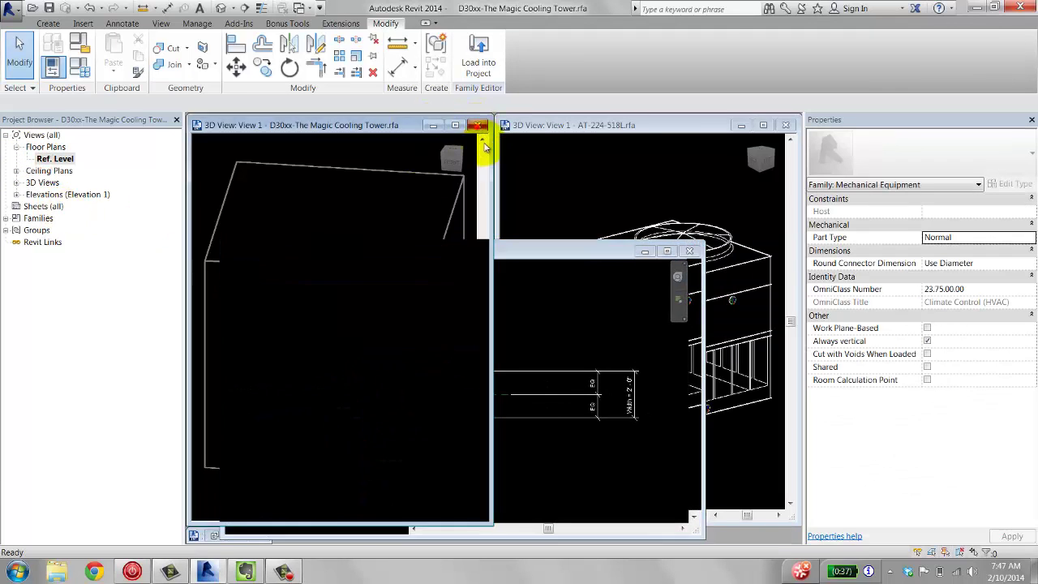
{"action": "key", "text": "w"}
{"action": "key", "text": "t"}
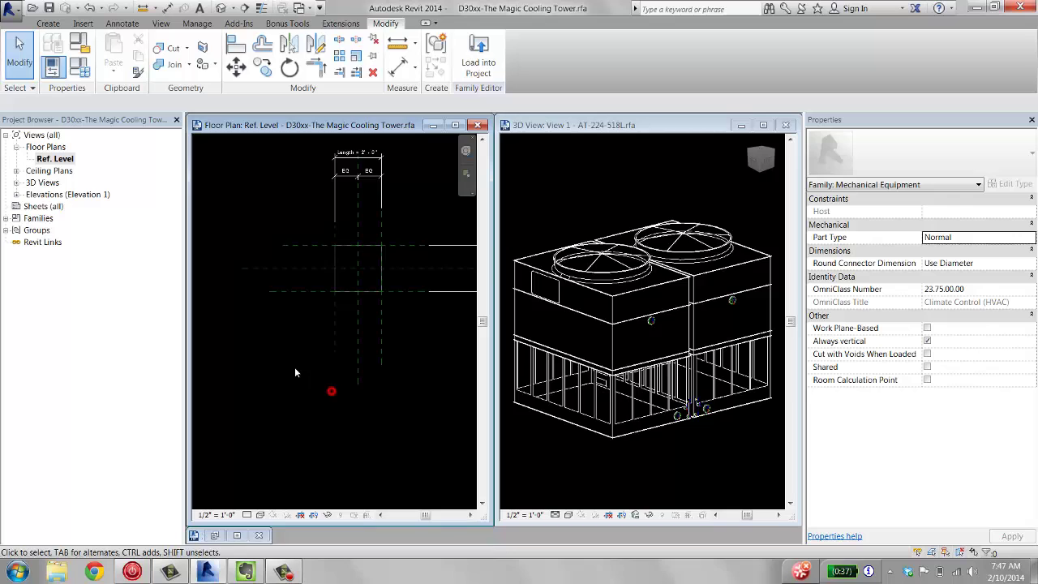
Load AT-224-518L into the Magic Cooling Tower family and place one unit in the plan
{"action": "left_click", "coordinate": [568, 174]}
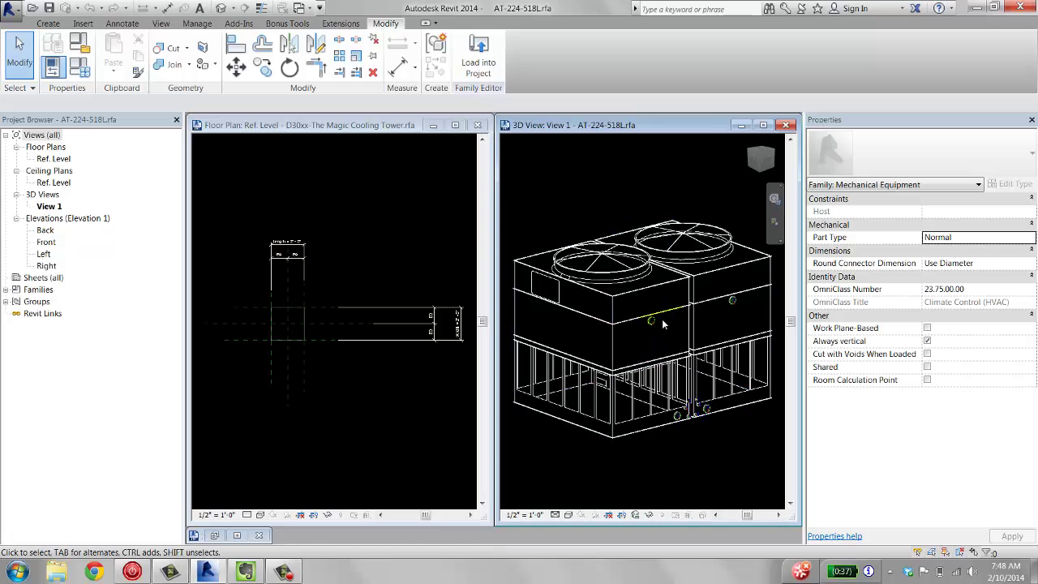
{"action": "left_click", "coordinate": [478, 58]}
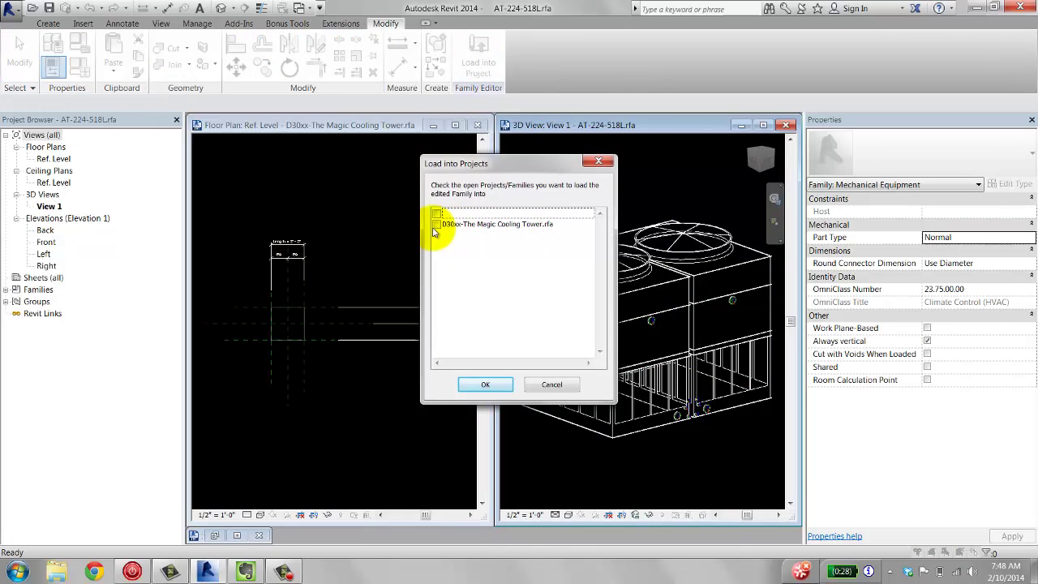
{"action": "left_click", "coordinate": [438, 225]}
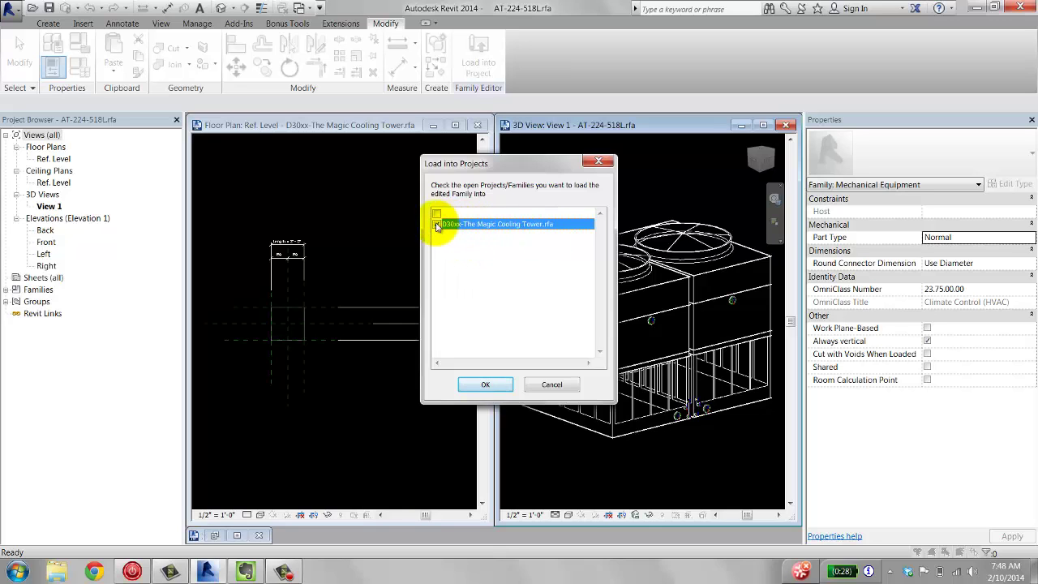
{"action": "left_click", "coordinate": [485, 384]}
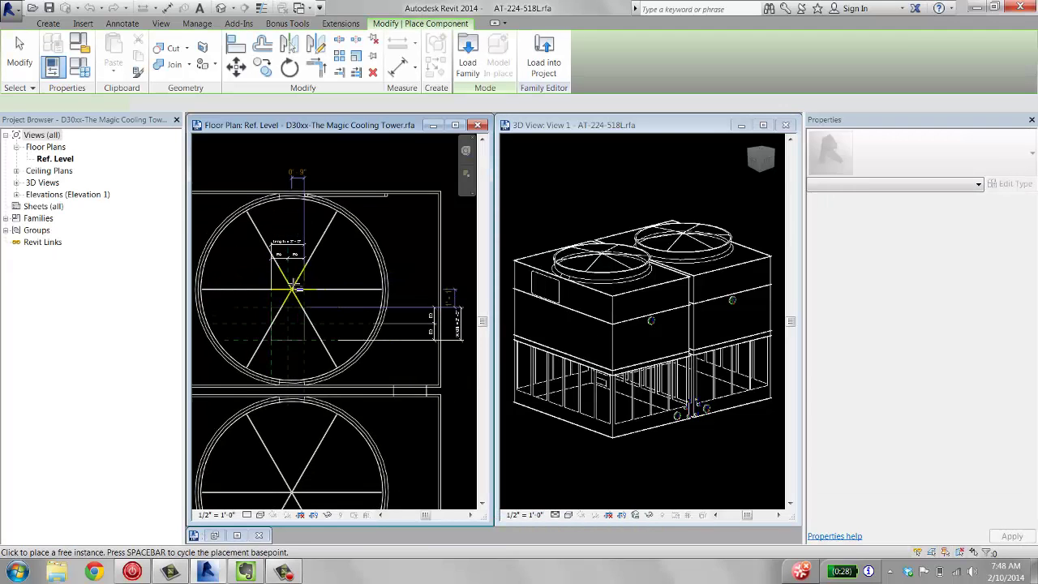
{"action": "middle_click_drag", "start_coordinate": [296, 290], "coordinate": [292, 227]}
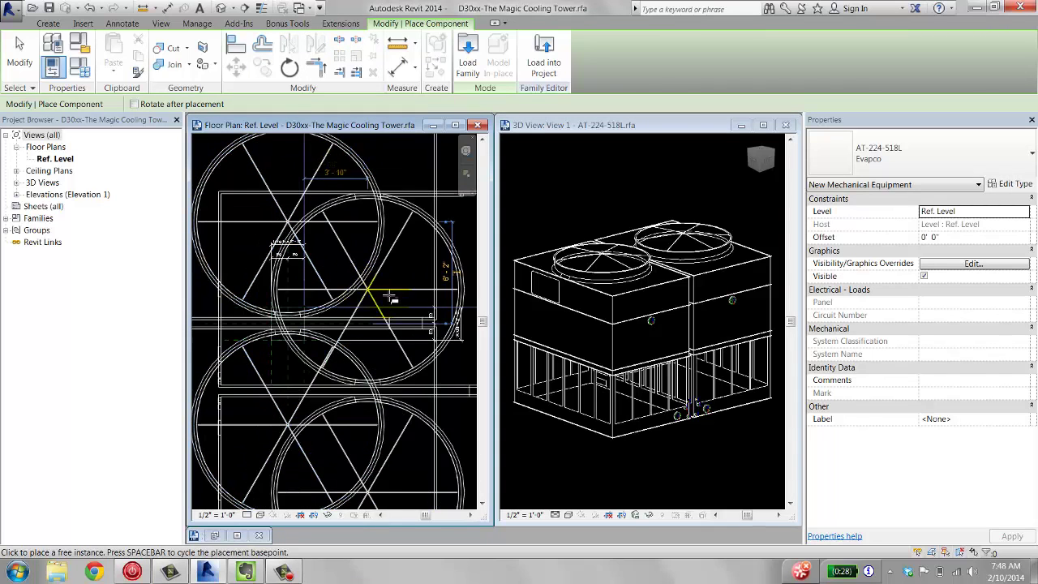
{"action": "left_click", "coordinate": [390, 298]}
{"action": "key", "text": "Escape"}
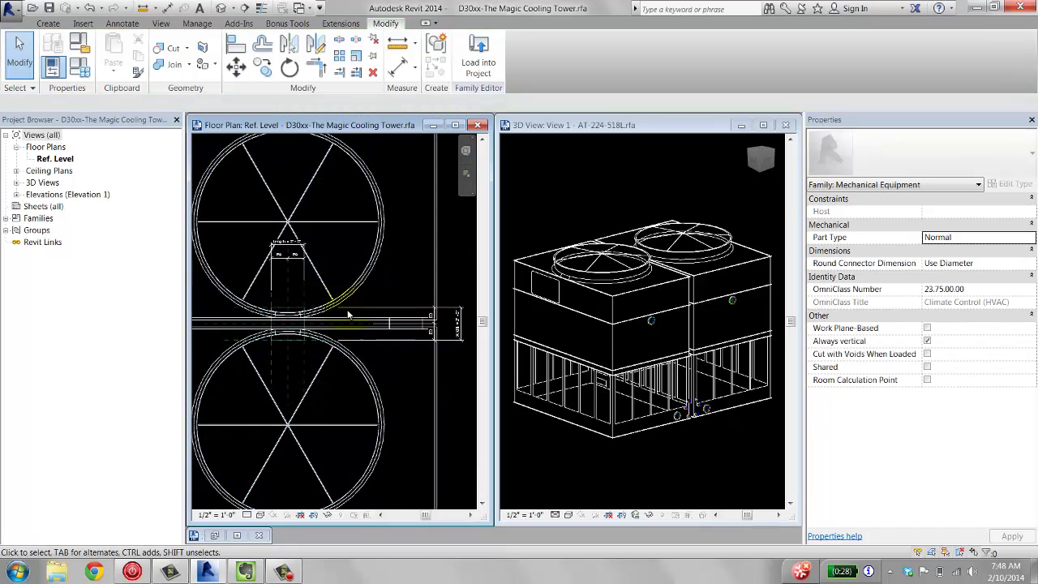
{"action": "scroll", "coordinate": [337, 328], "scroll_direction": "down", "scroll_amount": 1}
{"action": "scroll", "coordinate": [341, 332], "scroll_direction": "down", "scroll_amount": 1}
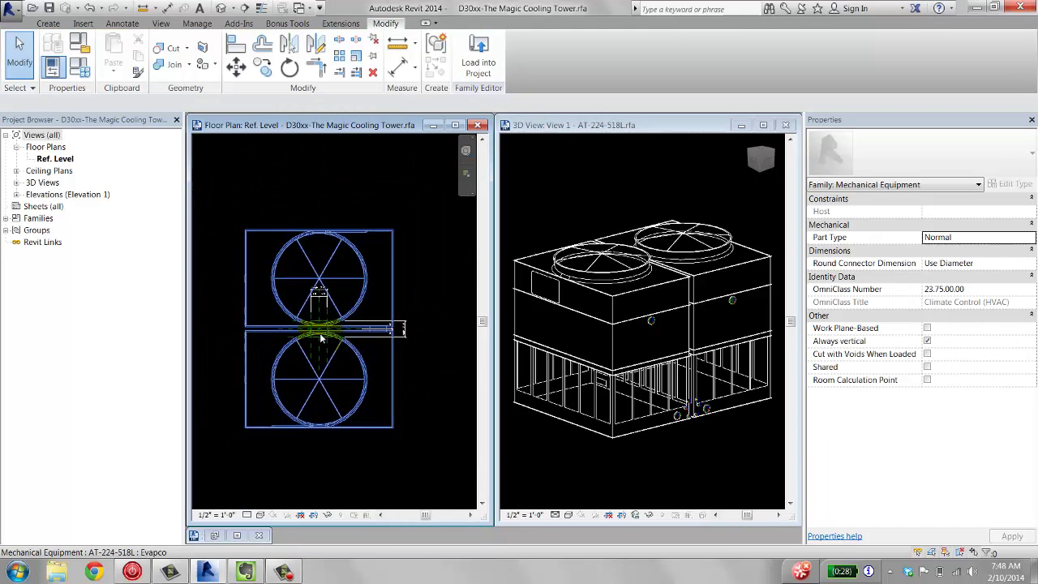
{"action": "scroll", "coordinate": [356, 325], "scroll_direction": "up", "scroll_amount": 4}
Select the placed tower and align it to the vertical reference plane using AL
{"action": "left_click", "coordinate": [299, 316]}
{"action": "scroll", "coordinate": [300, 316], "scroll_direction": "up", "scroll_amount": 3}
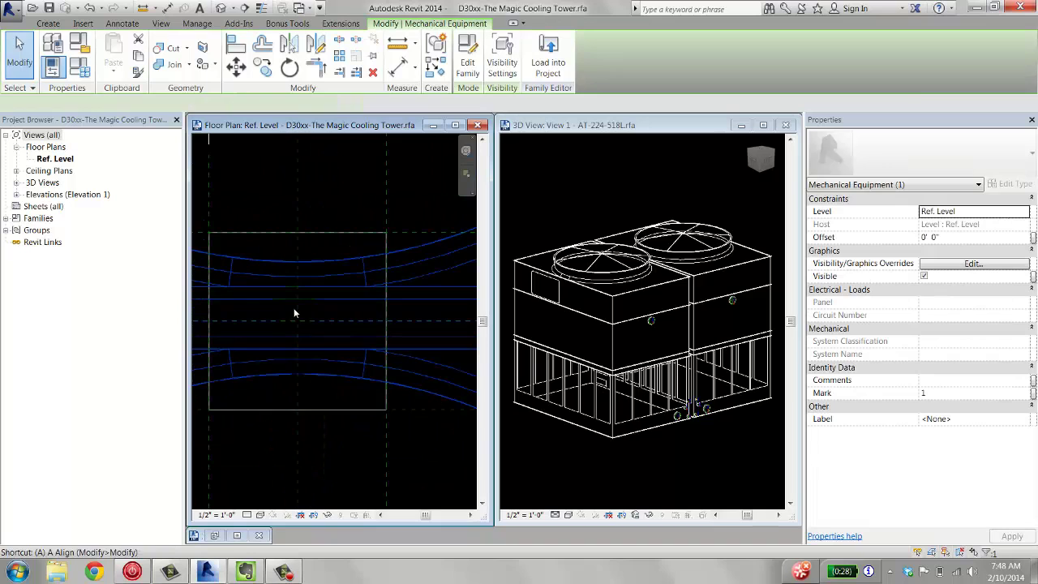
{"action": "key", "text": "a"}
{"action": "key", "text": "l"}
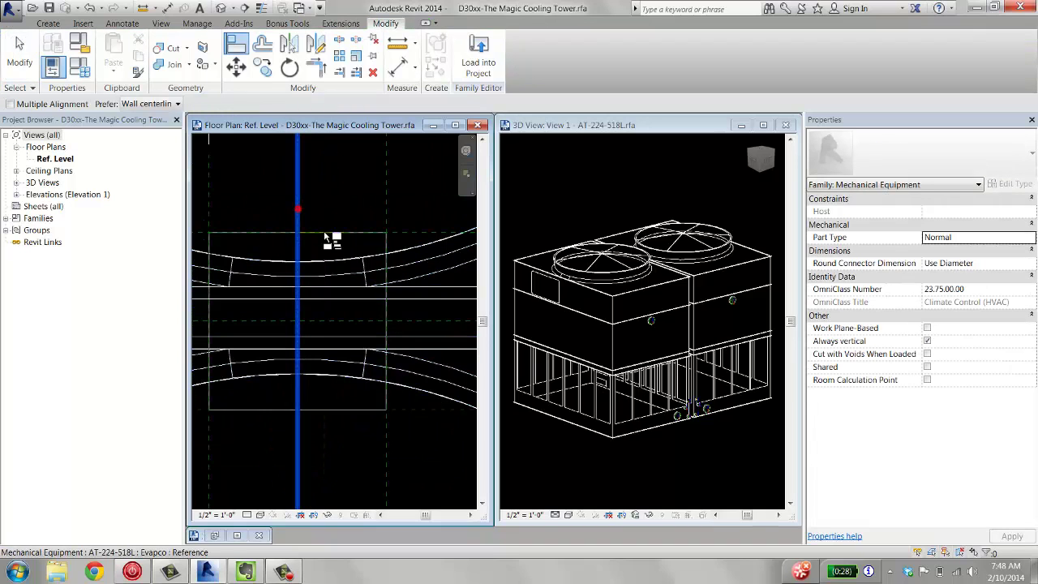
{"action": "scroll", "coordinate": [357, 325], "scroll_direction": "down", "scroll_amount": 2}
{"action": "scroll", "coordinate": [367, 308], "scroll_direction": "down", "scroll_amount": 1}
{"action": "scroll", "coordinate": [365, 298], "scroll_direction": "down", "scroll_amount": 1}
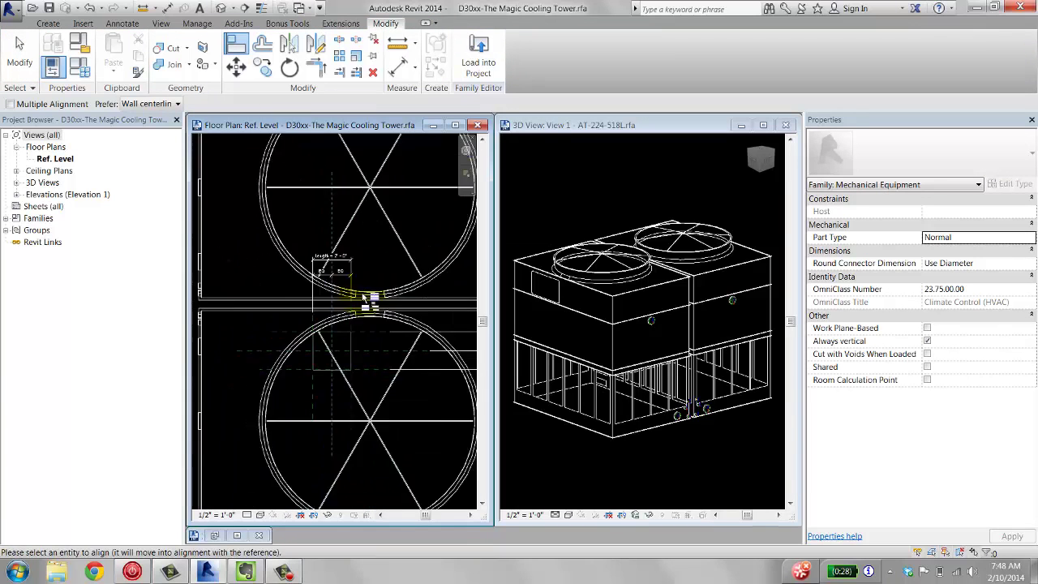
{"action": "scroll", "coordinate": [364, 297], "scroll_direction": "down", "scroll_amount": 2}
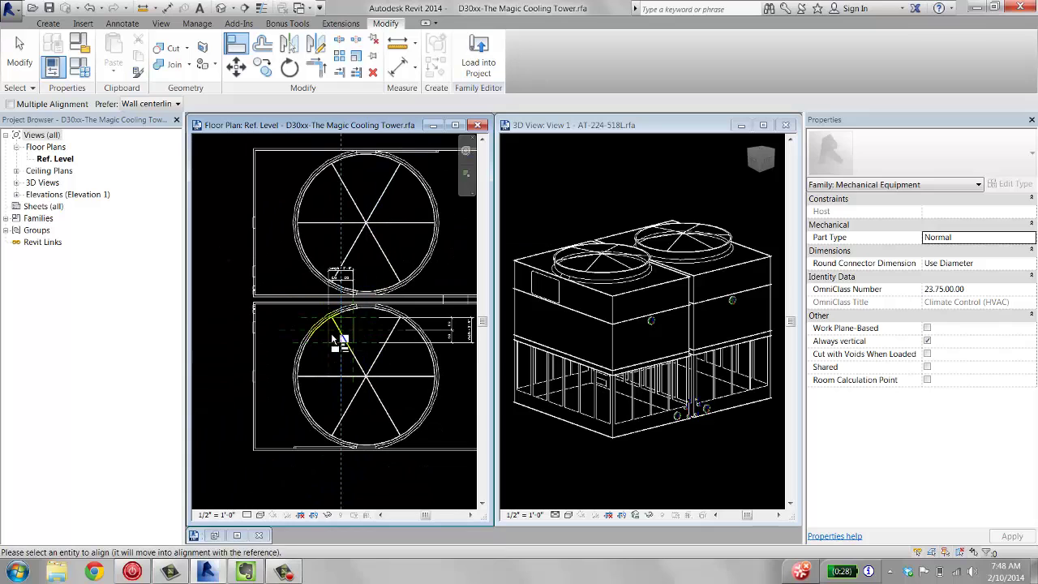
{"action": "scroll", "coordinate": [332, 337], "scroll_direction": "up", "scroll_amount": 2}
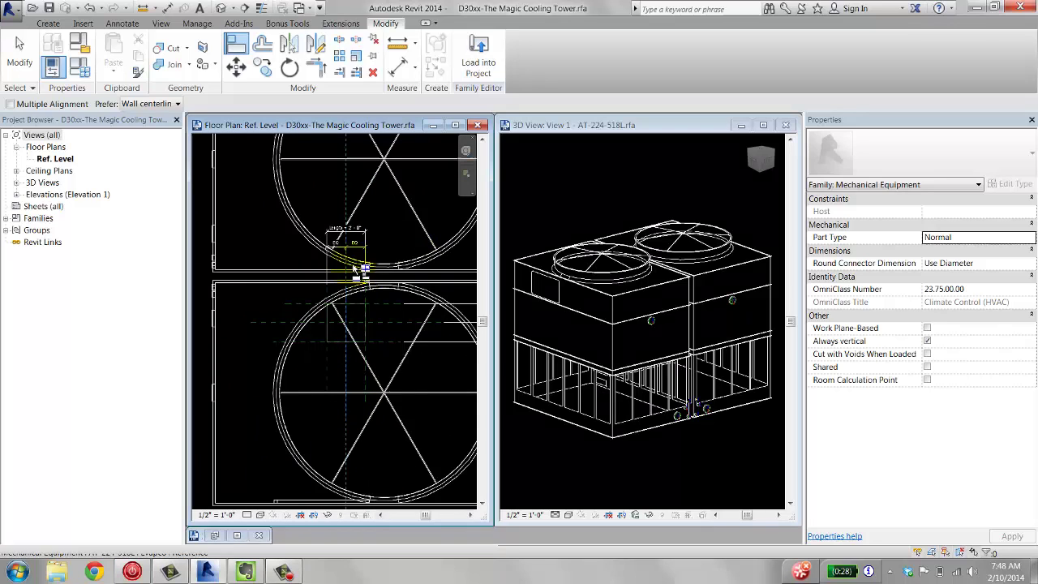
{"action": "left_click", "coordinate": [386, 229]}
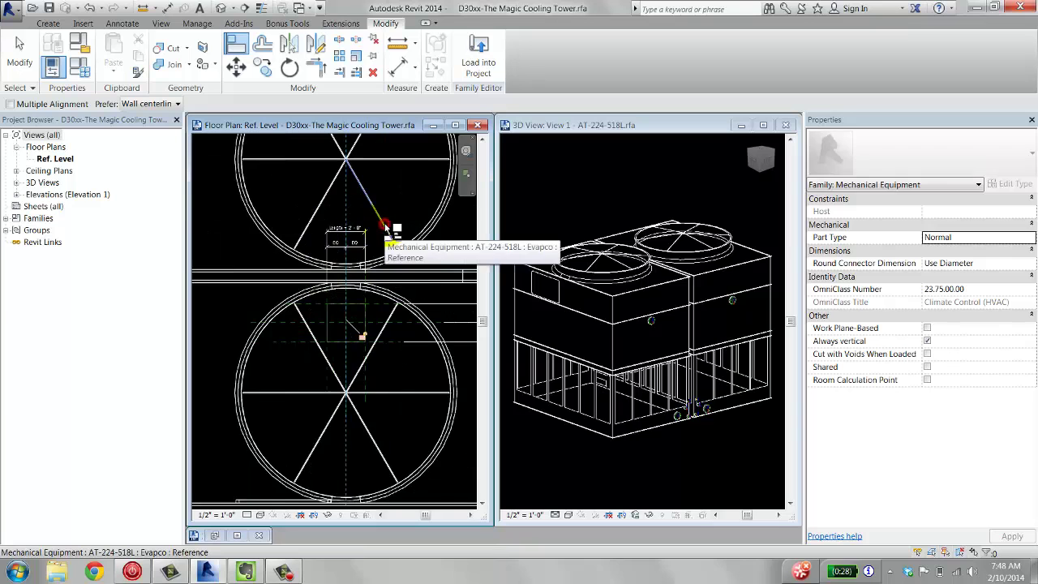
Align the tower's remaining edges to their matching reference planes
{"action": "left_click", "coordinate": [407, 322]}
{"action": "left_click", "coordinate": [370, 286]}
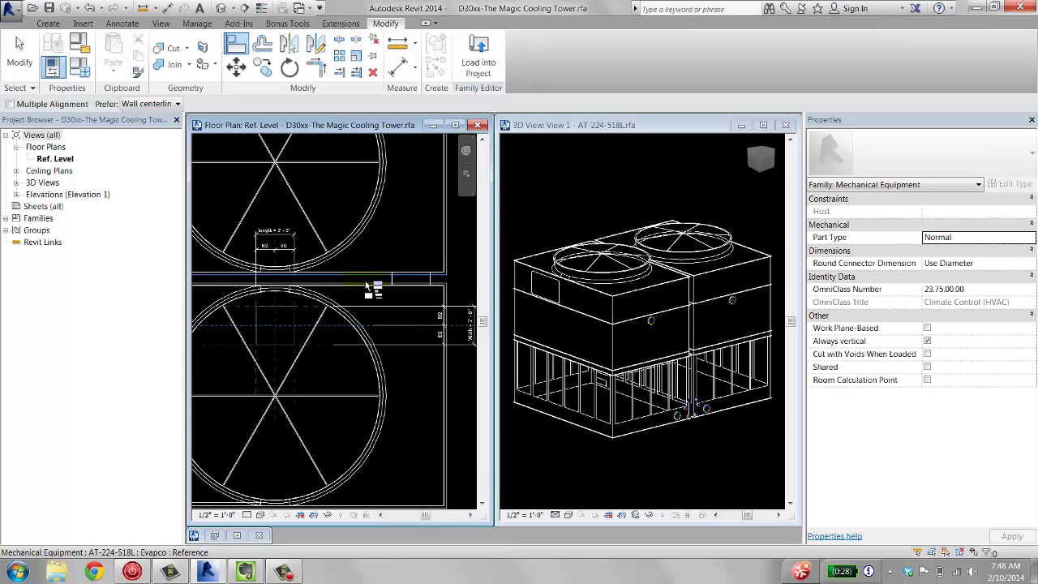
{"action": "scroll", "coordinate": [326, 282], "scroll_direction": "up", "scroll_amount": 3}
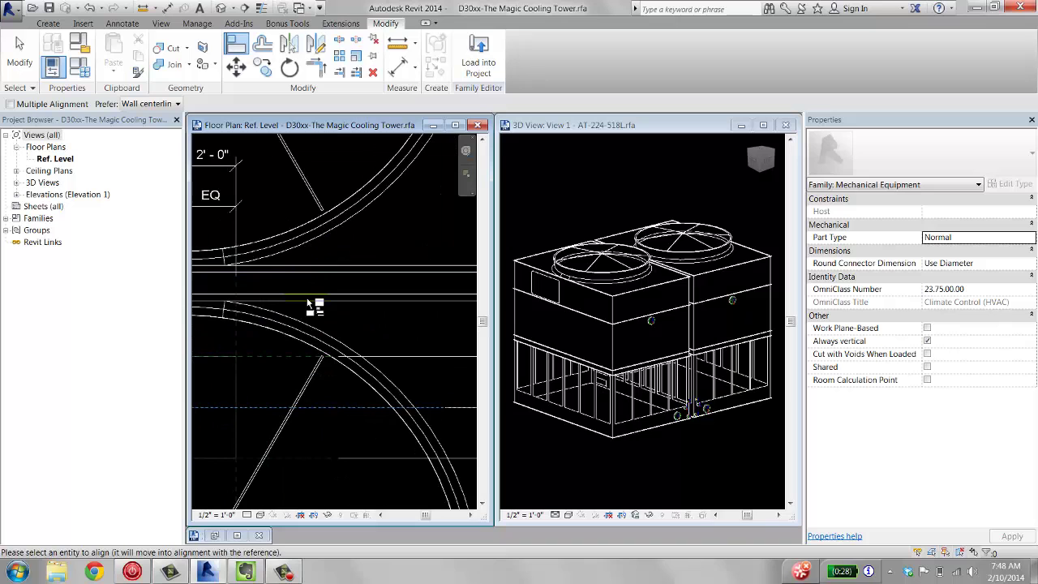
{"action": "scroll", "coordinate": [304, 302], "scroll_direction": "down", "scroll_amount": 3}
{"action": "scroll", "coordinate": [398, 304], "scroll_direction": "up", "scroll_amount": 3}
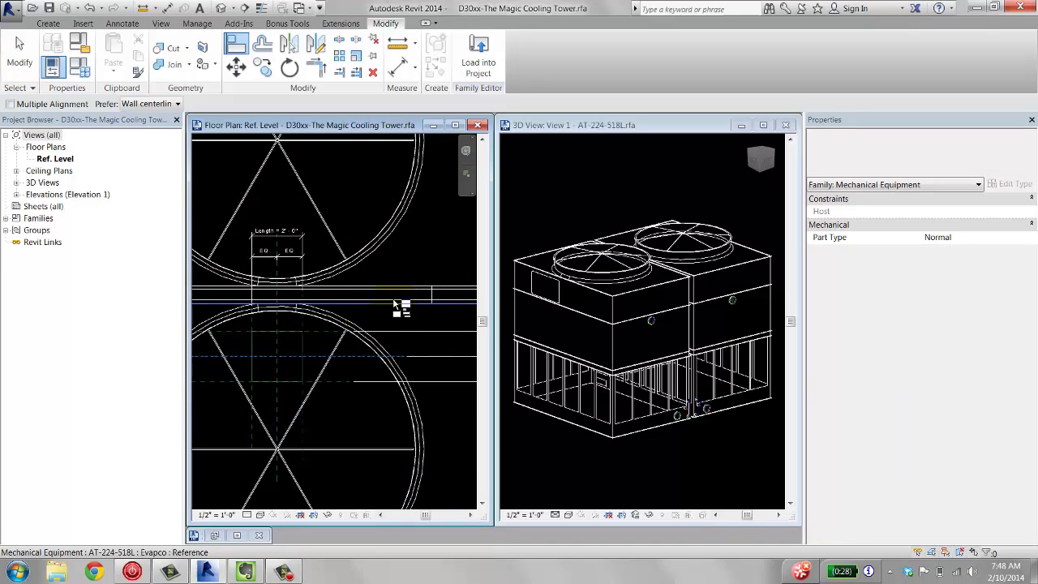
{"action": "left_click", "coordinate": [397, 304]}
{"action": "scroll", "coordinate": [293, 319], "scroll_direction": "down", "scroll_amount": 2}
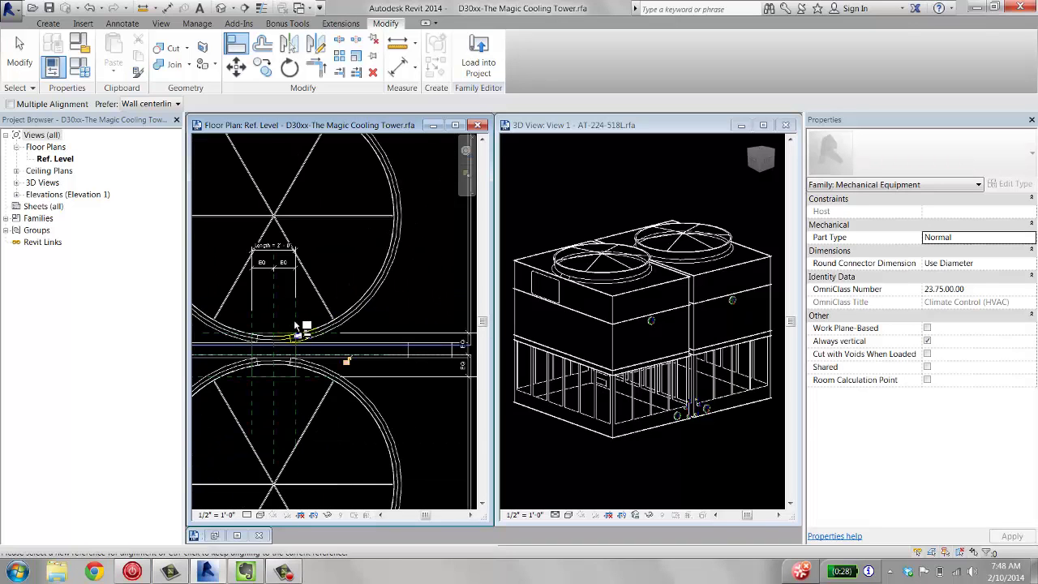
{"action": "scroll", "coordinate": [298, 319], "scroll_direction": "down", "scroll_amount": 1}
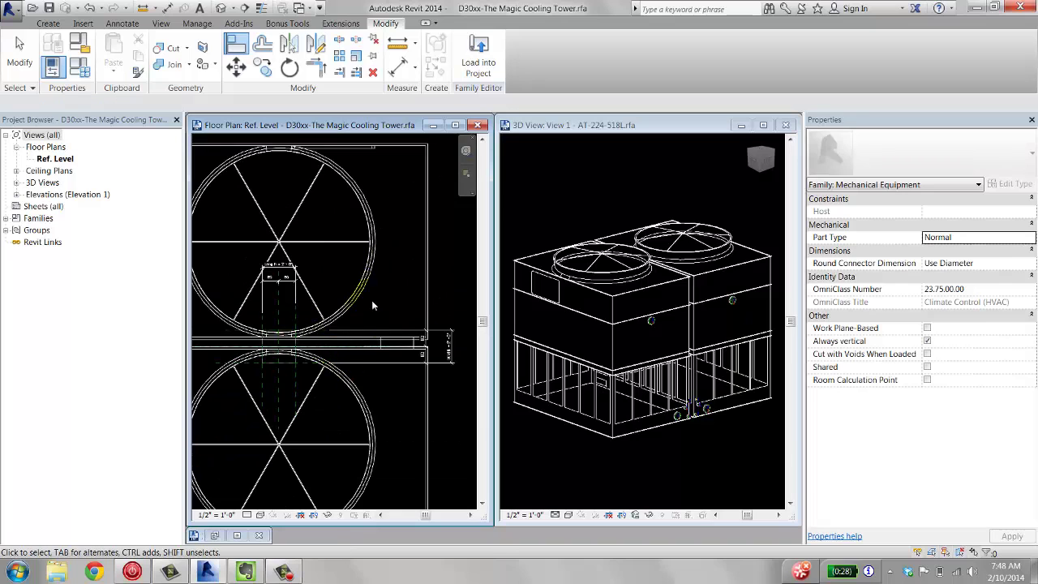
{"action": "scroll", "coordinate": [371, 305], "scroll_direction": "down", "scroll_amount": 1}
{"action": "scroll", "coordinate": [378, 296], "scroll_direction": "down", "scroll_amount": 2}
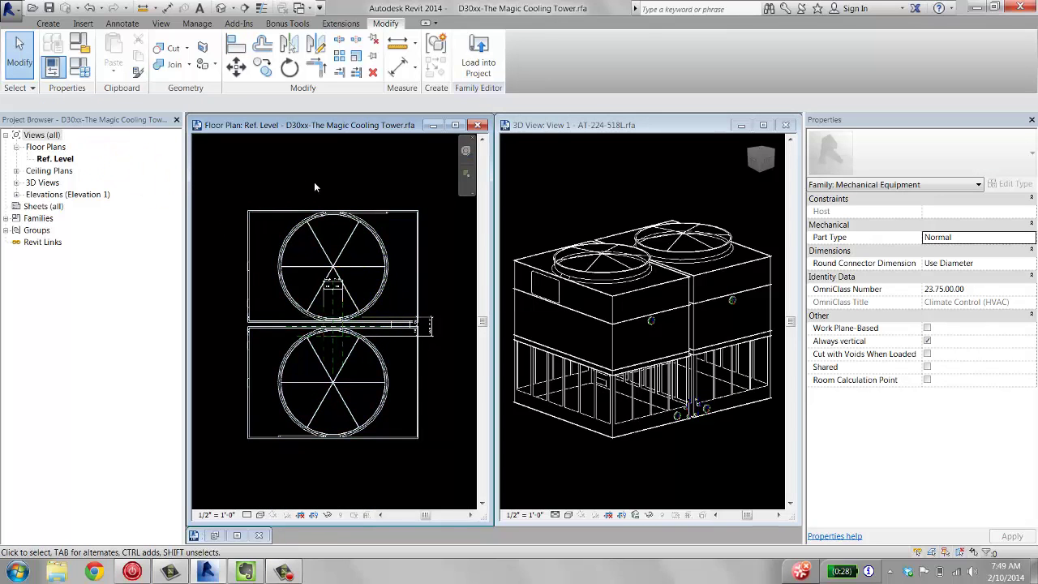
Open the Magic Cooling Tower's 3D View 1, orbit the nested vendor tower, and close the Ref. Level plan
{"action": "left_click", "coordinate": [16, 183]}
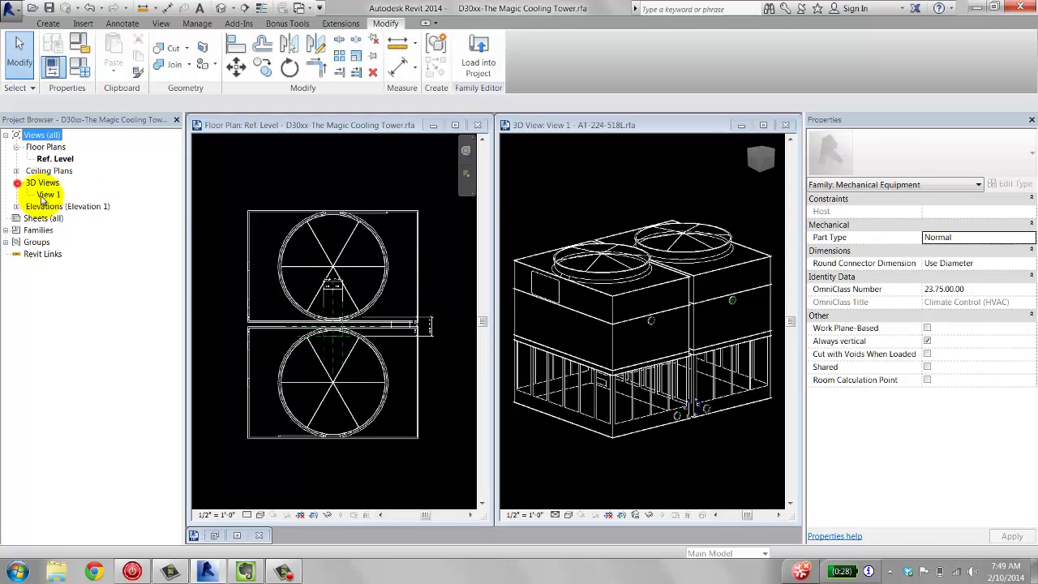
{"action": "double_click", "coordinate": [49, 194]}
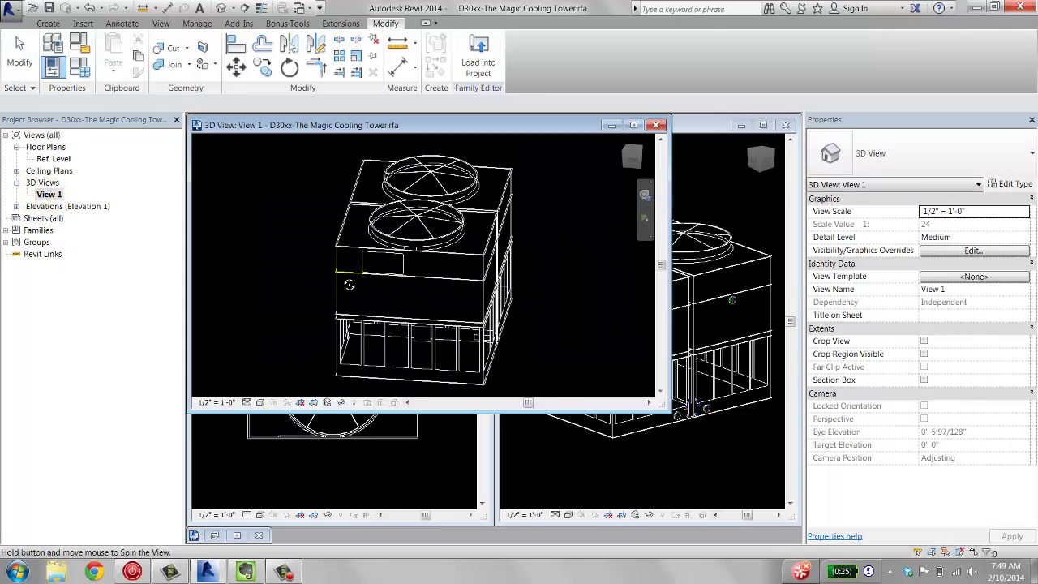
{"action": "left_click", "coordinate": [430, 268]}
{"action": "middle_click_drag", "start_coordinate": [450, 310], "coordinate": [523, 266], "text": "shift"}
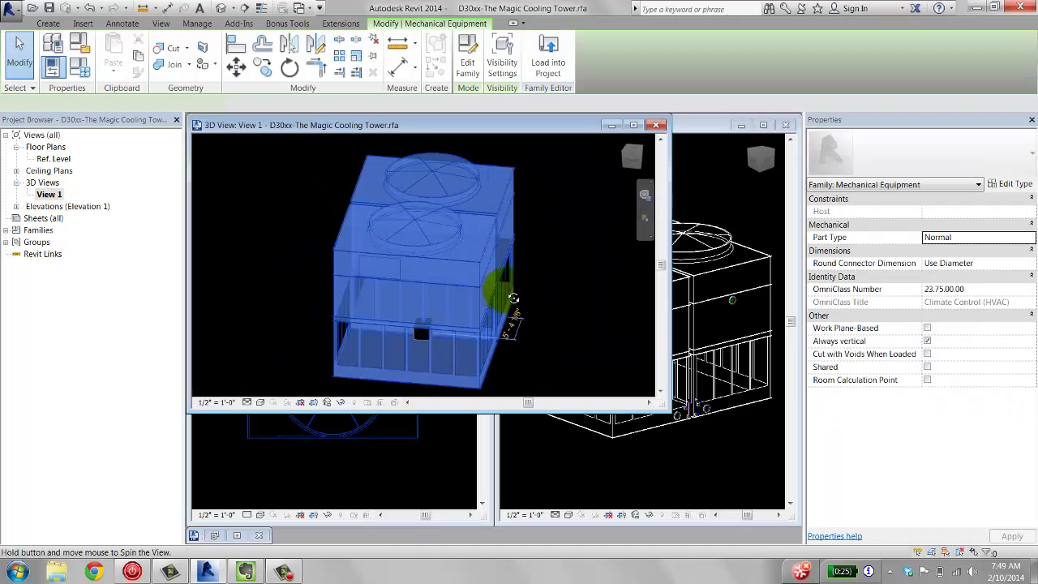
{"action": "left_click", "coordinate": [584, 283]}
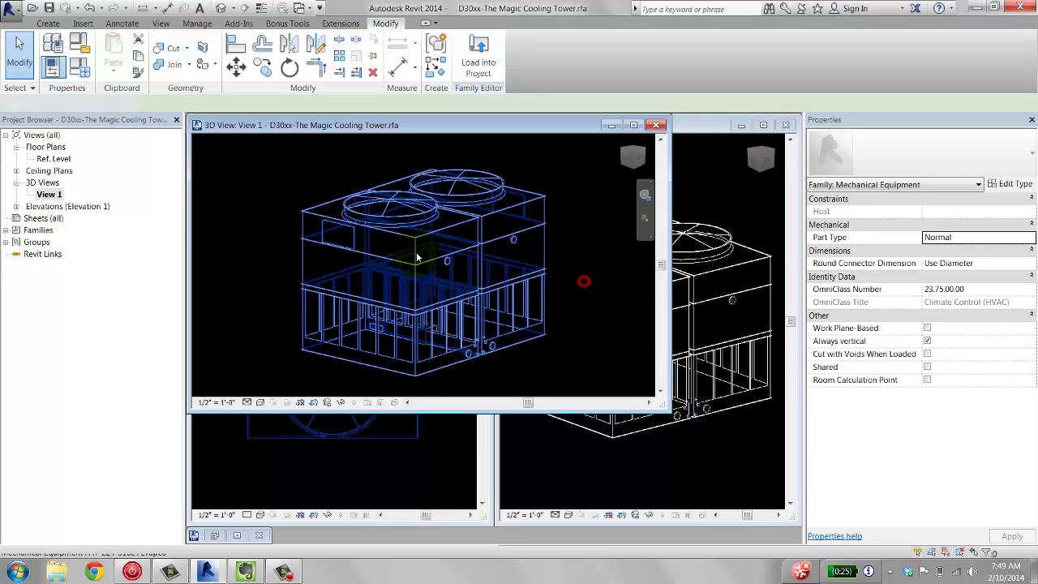
{"action": "scroll", "coordinate": [511, 281], "scroll_direction": "up", "scroll_amount": 3}
{"action": "scroll", "coordinate": [503, 299], "scroll_direction": "up", "scroll_amount": 2}
{"action": "left_click", "coordinate": [498, 285]}
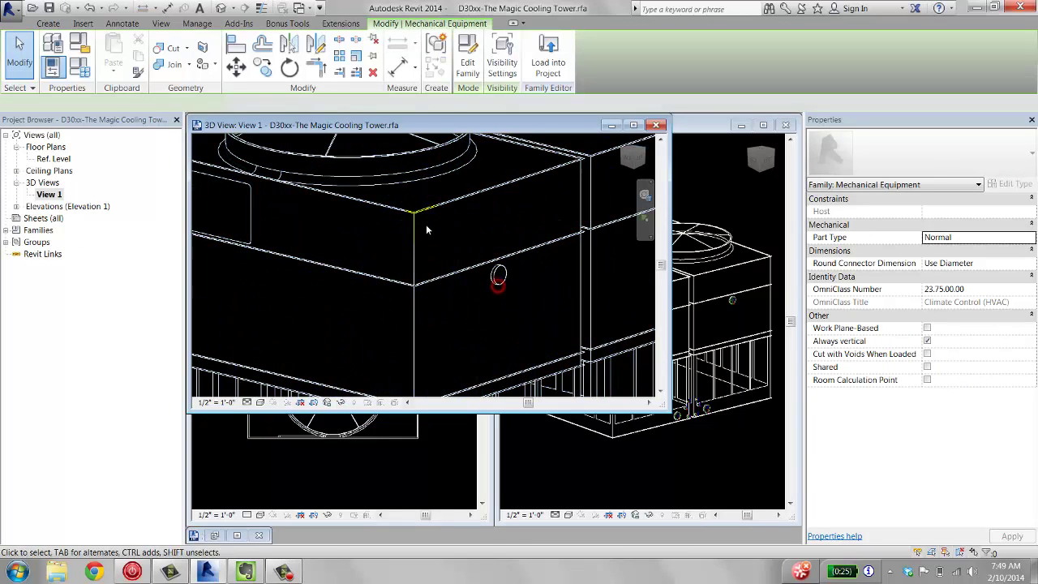
{"action": "scroll", "coordinate": [496, 274], "scroll_direction": "down", "scroll_amount": 3}
{"action": "mouse_move", "coordinate": [495, 273]}
{"action": "middle_mouse_down", "text": "shift"}
{"action": "mouse_move", "coordinate": [426, 249]}
{"action": "mouse_move", "coordinate": [424, 225]}
{"action": "mouse_move", "coordinate": [429, 273]}
{"action": "mouse_move", "coordinate": [408, 260]}
{"action": "middle_mouse_up", "text": "shift"}
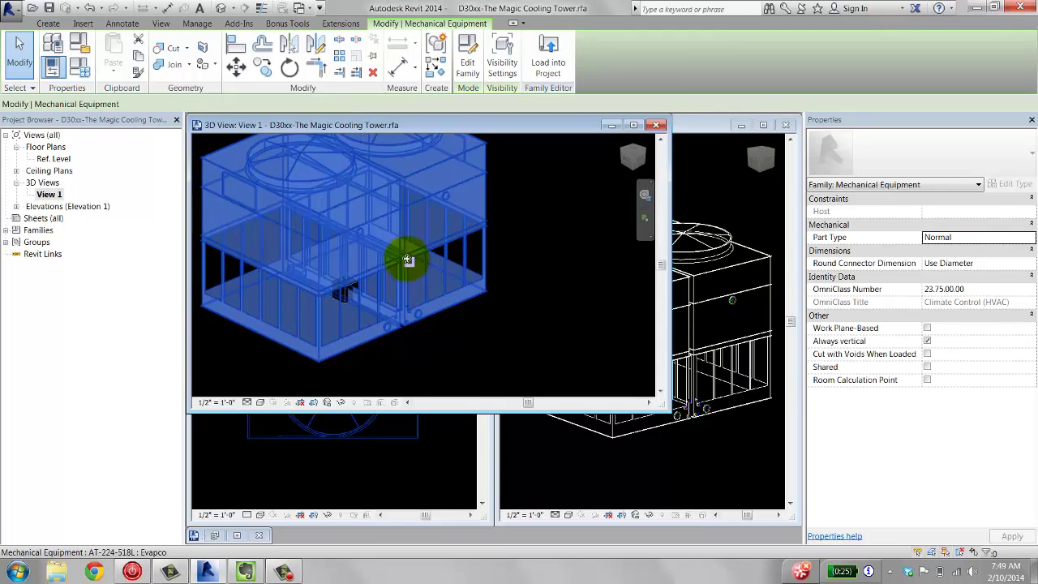
{"action": "left_click", "coordinate": [487, 475]}
{"action": "left_click", "coordinate": [479, 126]}
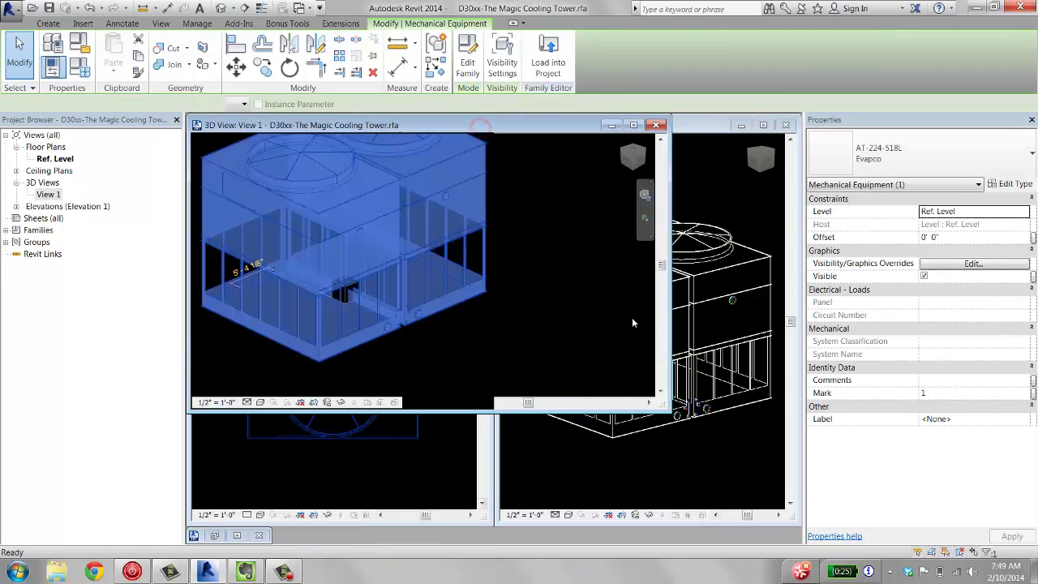
Tile the 3D views, zoom to the vendor's 10-inch BFW/GVD outlet and select it, then activate the generic view
{"action": "key", "text": "w"}
{"action": "key", "text": "t"}
{"action": "left_click", "coordinate": [705, 454]}
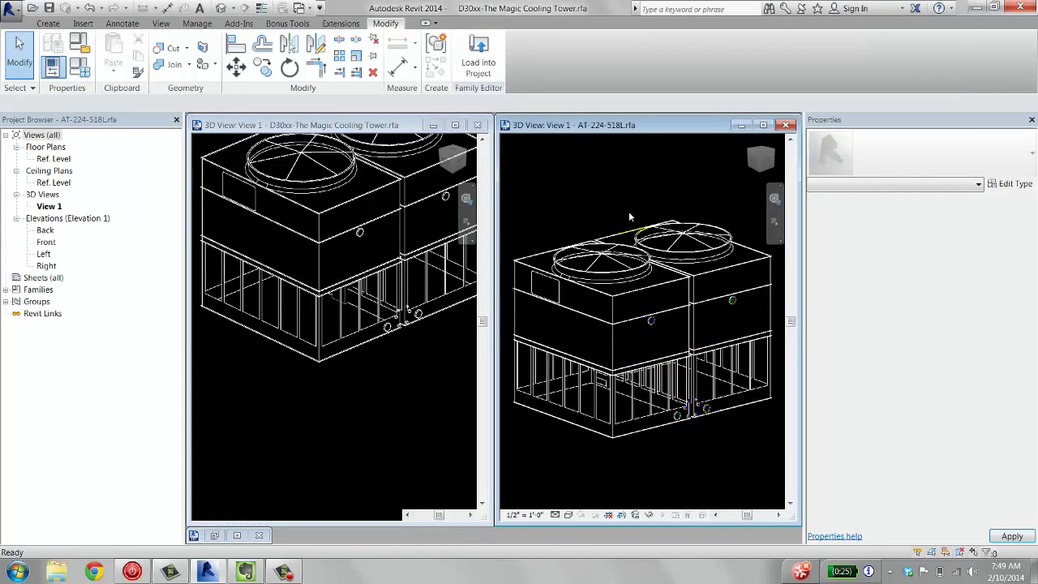
{"action": "left_click", "coordinate": [680, 322]}
{"action": "scroll", "coordinate": [677, 341], "scroll_direction": "up", "scroll_amount": 2}
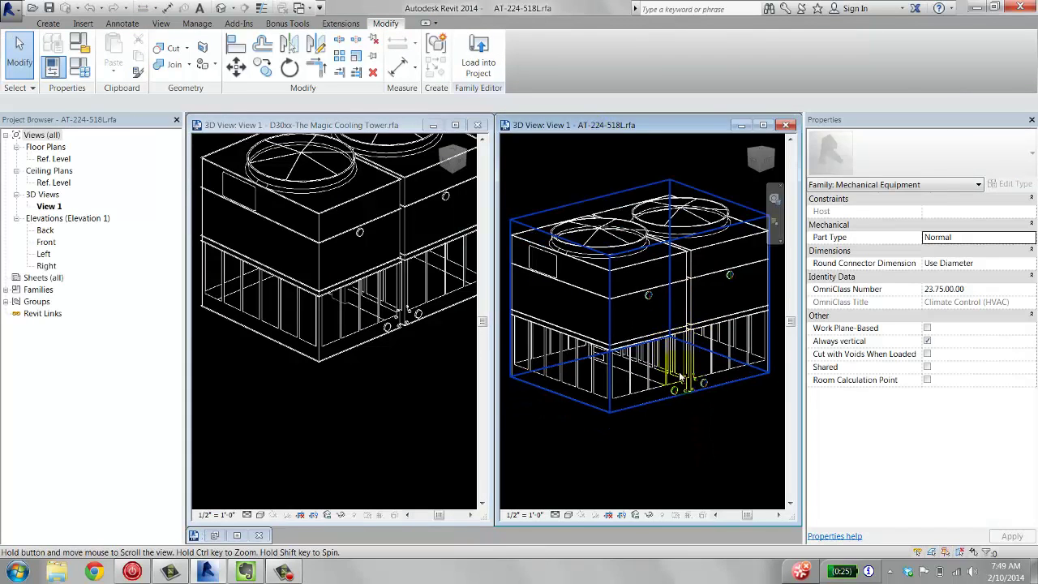
{"action": "scroll", "coordinate": [667, 388], "scroll_direction": "up", "scroll_amount": 4}
{"action": "scroll", "coordinate": [667, 387], "scroll_direction": "up", "scroll_amount": 2}
{"action": "scroll", "coordinate": [653, 394], "scroll_direction": "up", "scroll_amount": 2}
{"action": "scroll", "coordinate": [648, 396], "scroll_direction": "up", "scroll_amount": 1}
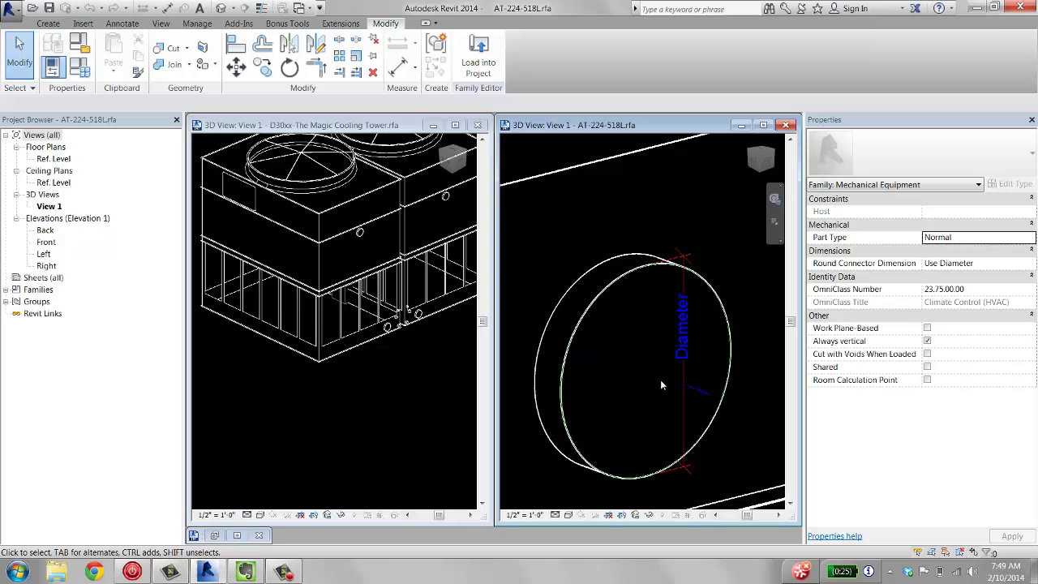
{"action": "left_click", "coordinate": [661, 377]}
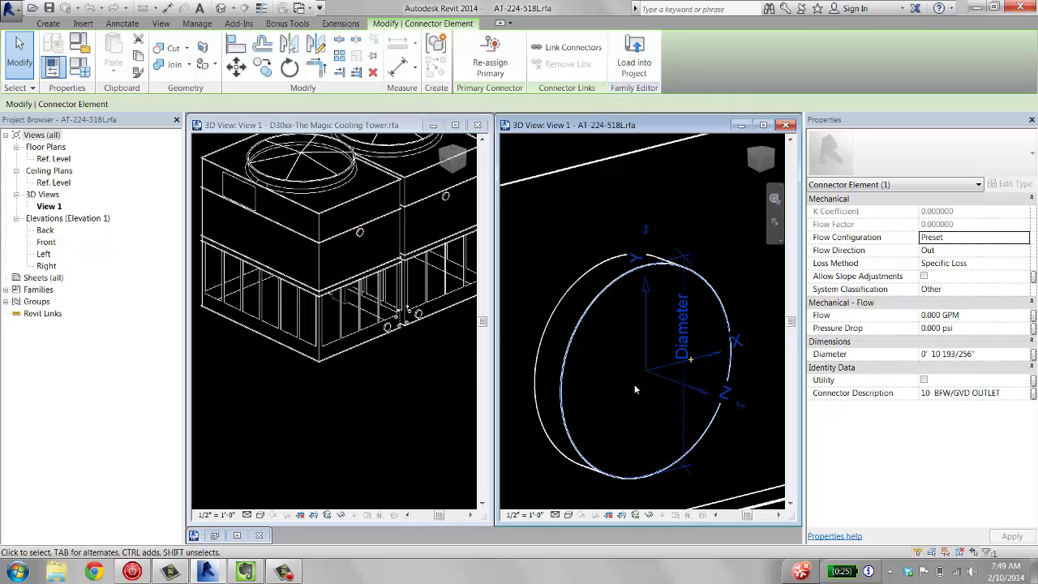
{"action": "left_click", "coordinate": [428, 352]}
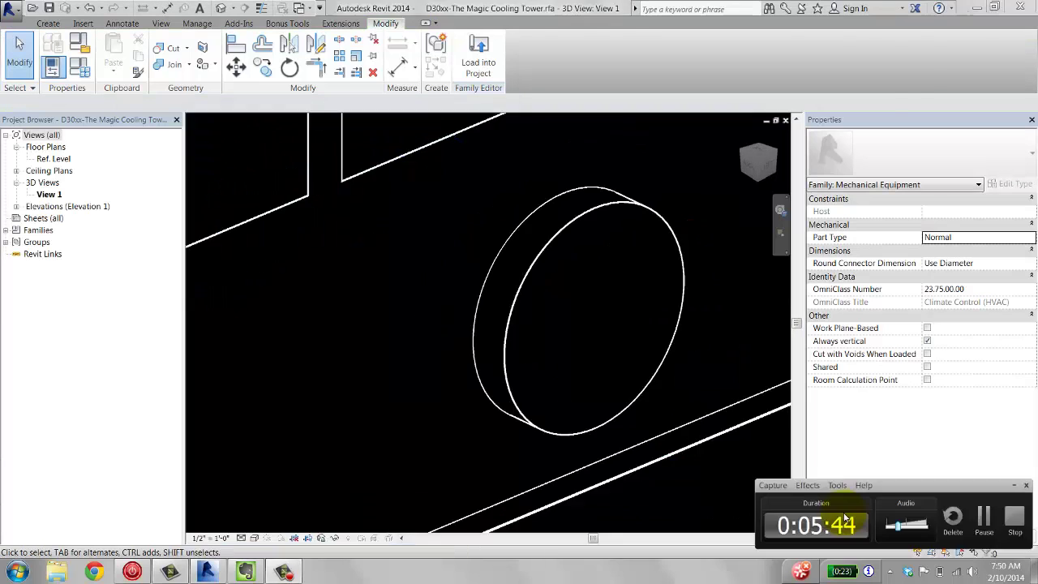
Open the generic tower's Ref. Level floor plan and zoom in on the tower's left edge
{"action": "left_click", "coordinate": [390, 439]}
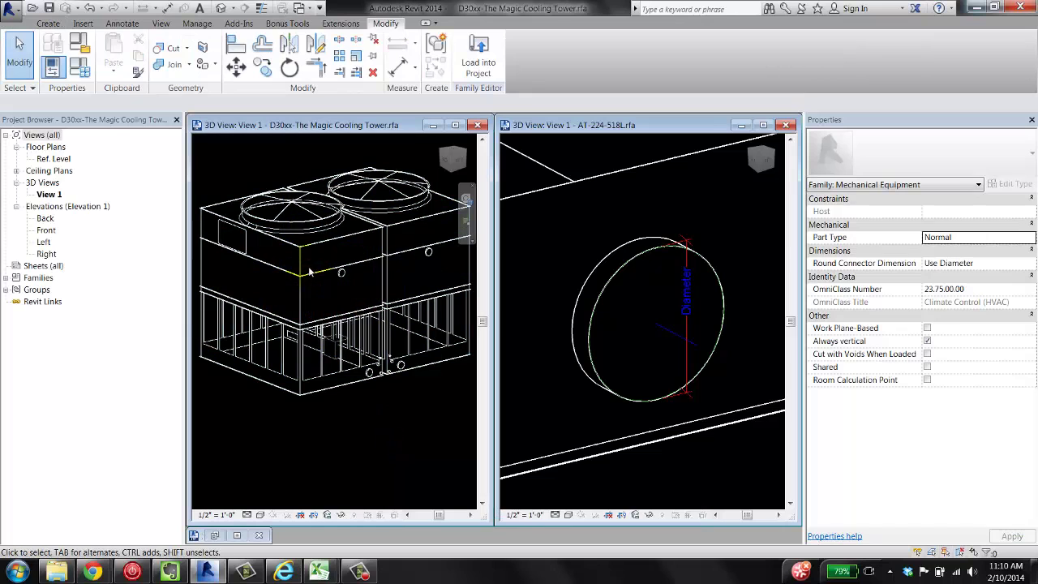
{"action": "double_click", "coordinate": [62, 164]}
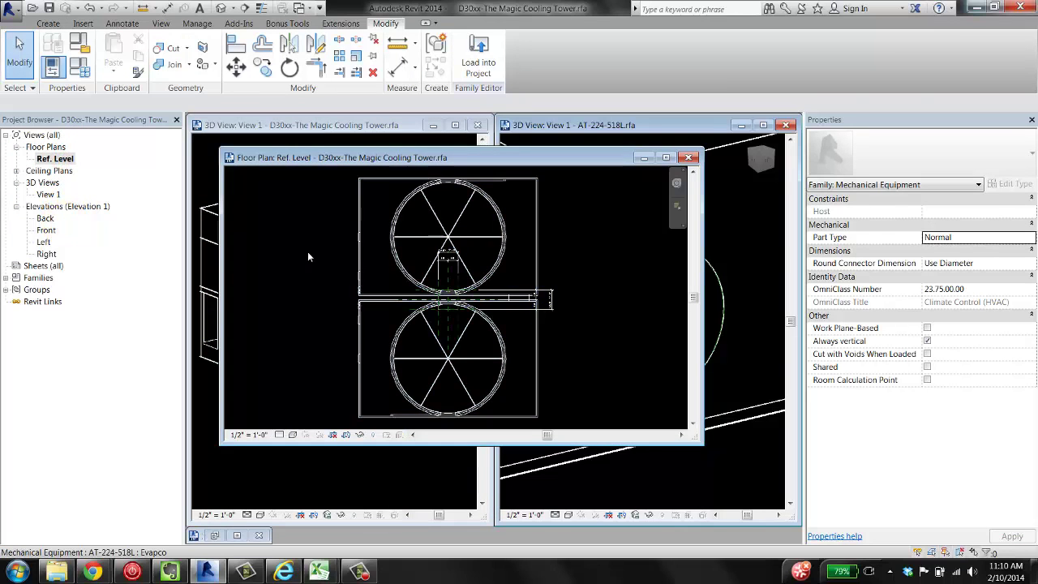
{"action": "middle_click_drag", "start_coordinate": [309, 266], "coordinate": [366, 268]}
{"action": "scroll", "coordinate": [367, 268], "scroll_direction": "up", "scroll_amount": 5}
{"action": "scroll", "coordinate": [478, 249], "scroll_direction": "up", "scroll_amount": 3}
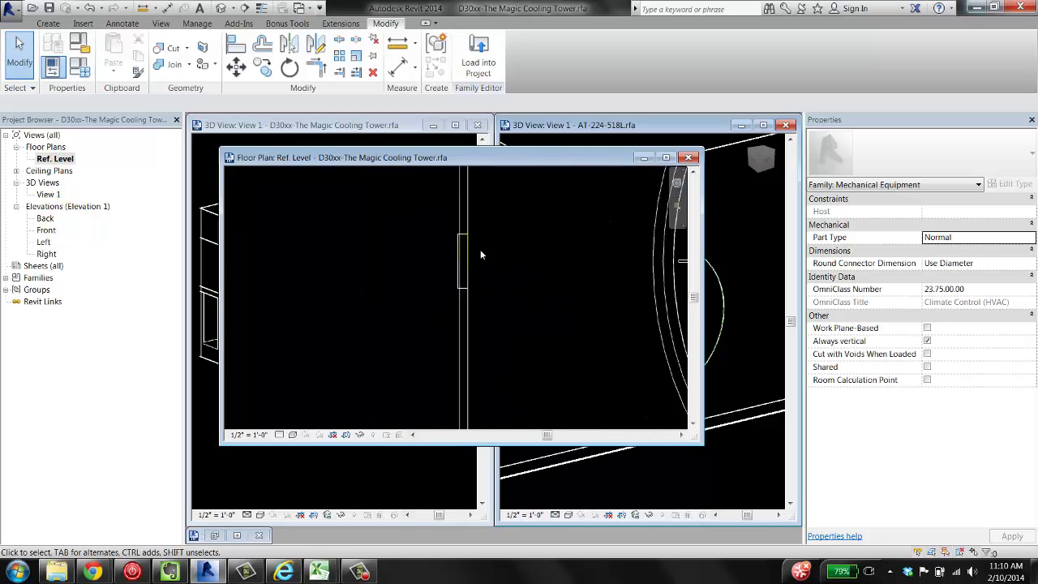
{"action": "scroll", "coordinate": [443, 249], "scroll_direction": "up", "scroll_amount": 2}
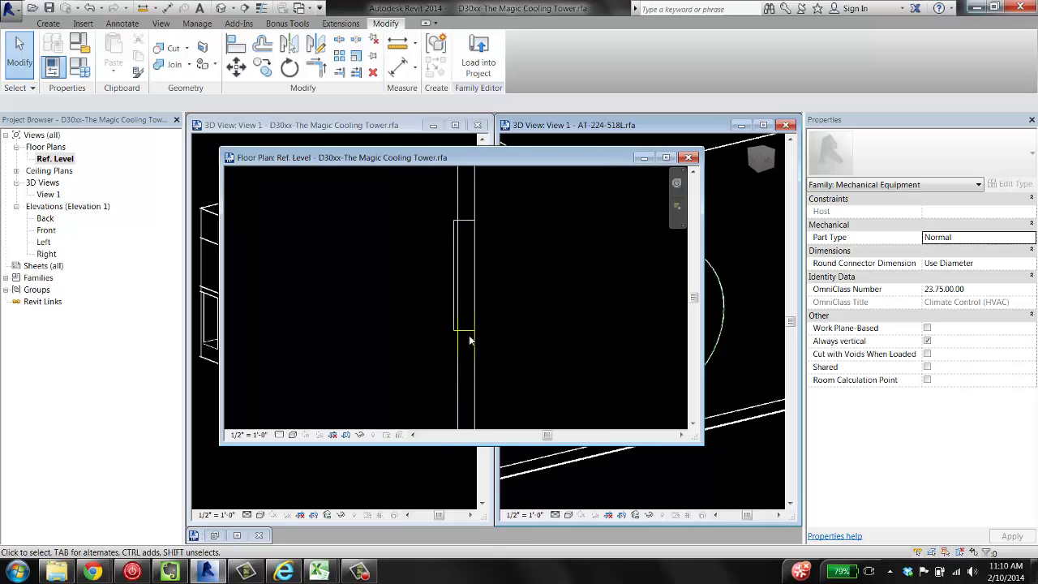
{"action": "scroll", "coordinate": [463, 260], "scroll_direction": "down", "scroll_amount": 5}
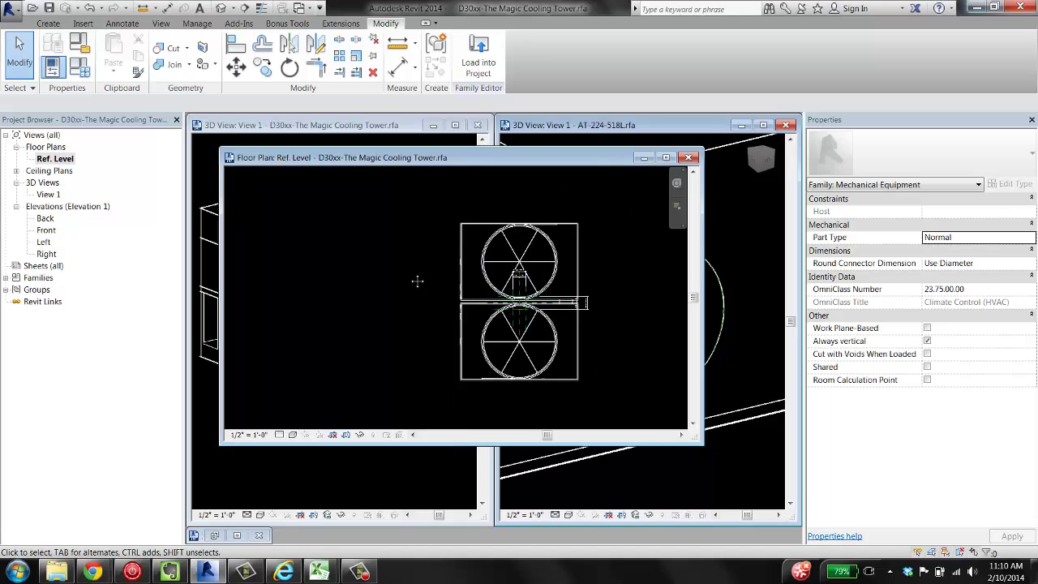
{"action": "scroll", "coordinate": [404, 272], "scroll_direction": "up", "scroll_amount": 2}
{"action": "scroll", "coordinate": [435, 291], "scroll_direction": "up", "scroll_amount": 1}
{"action": "scroll", "coordinate": [412, 257], "scroll_direction": "up", "scroll_amount": 2}
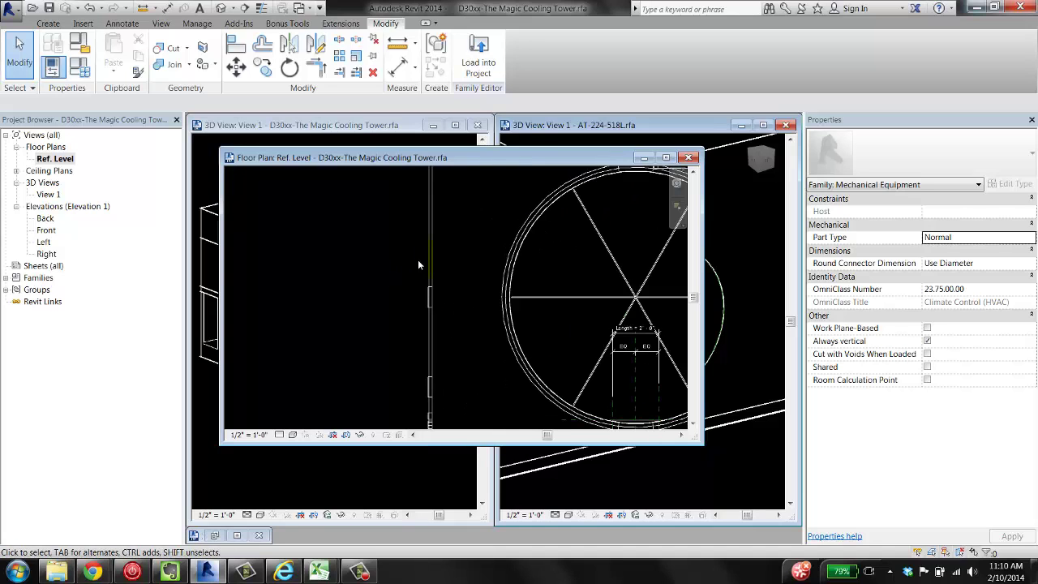
{"action": "scroll", "coordinate": [427, 295], "scroll_direction": "up", "scroll_amount": 3}
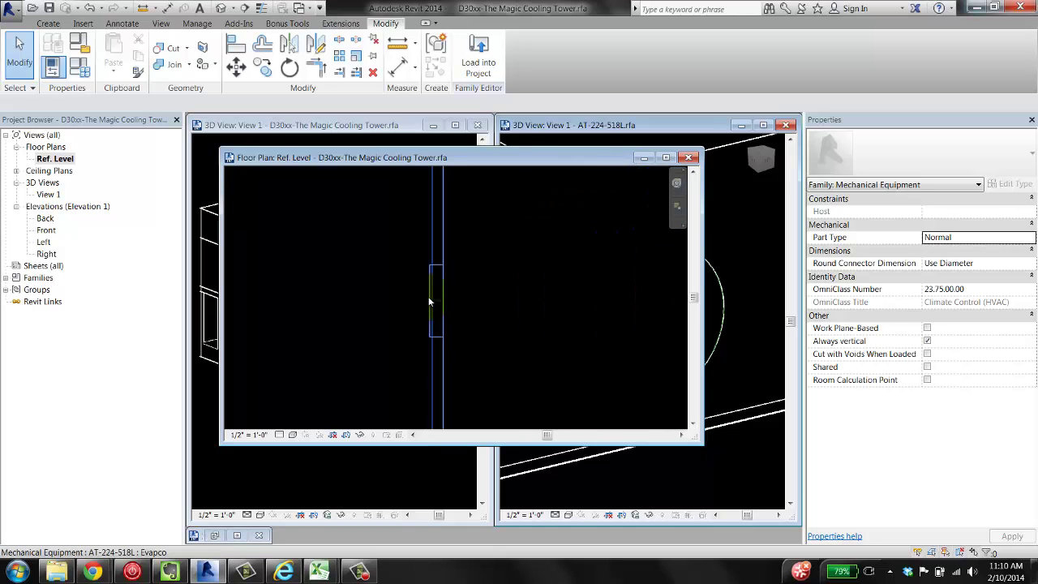
Draw a reference plane along the tower's left edge, dismissing the save reminder
{"action": "left_click", "coordinate": [47, 24]}
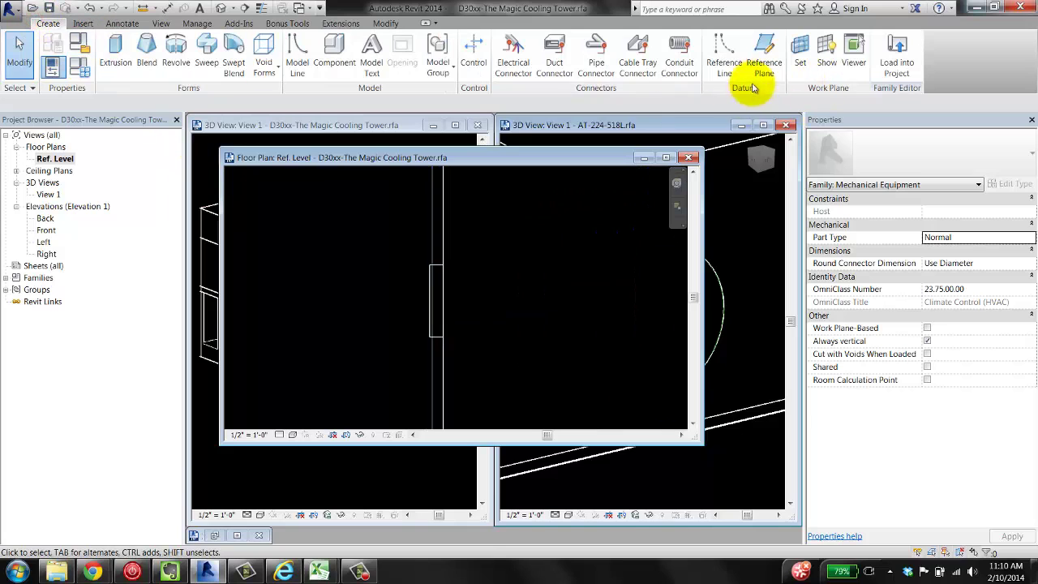
{"action": "left_click", "coordinate": [763, 55]}
{"action": "left_click", "coordinate": [610, 336]}
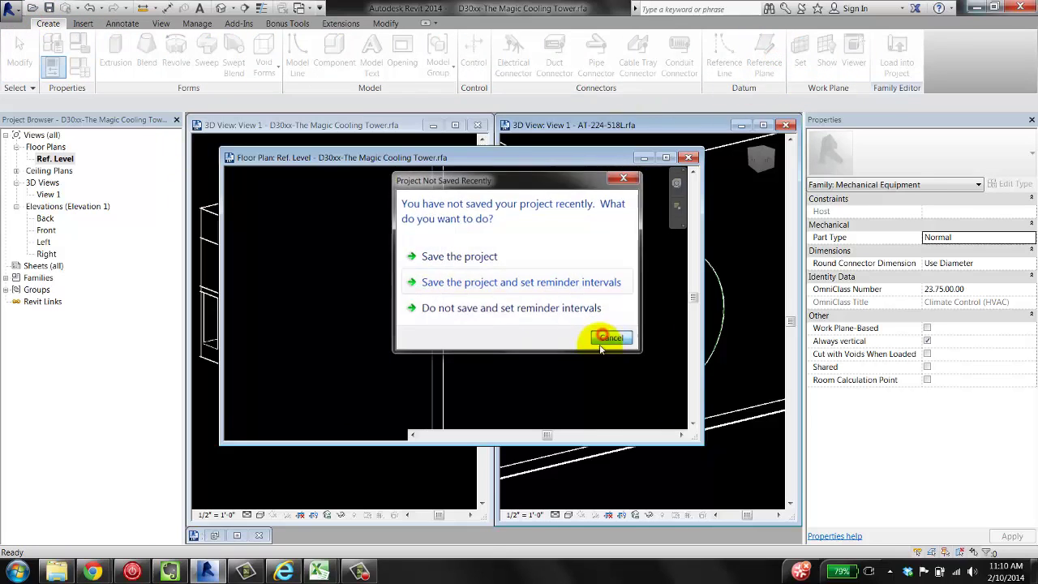
{"action": "scroll", "coordinate": [426, 277], "scroll_direction": "up", "scroll_amount": 2}
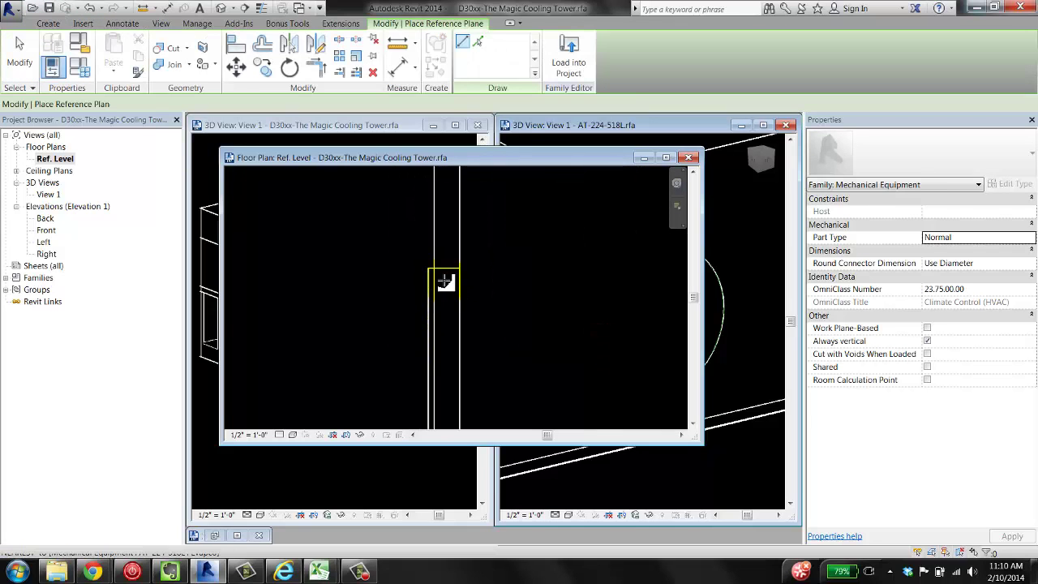
{"action": "left_click", "coordinate": [432, 294]}
{"action": "scroll", "coordinate": [459, 389], "scroll_direction": "down", "scroll_amount": 2}
{"action": "scroll", "coordinate": [454, 373], "scroll_direction": "down", "scroll_amount": 2}
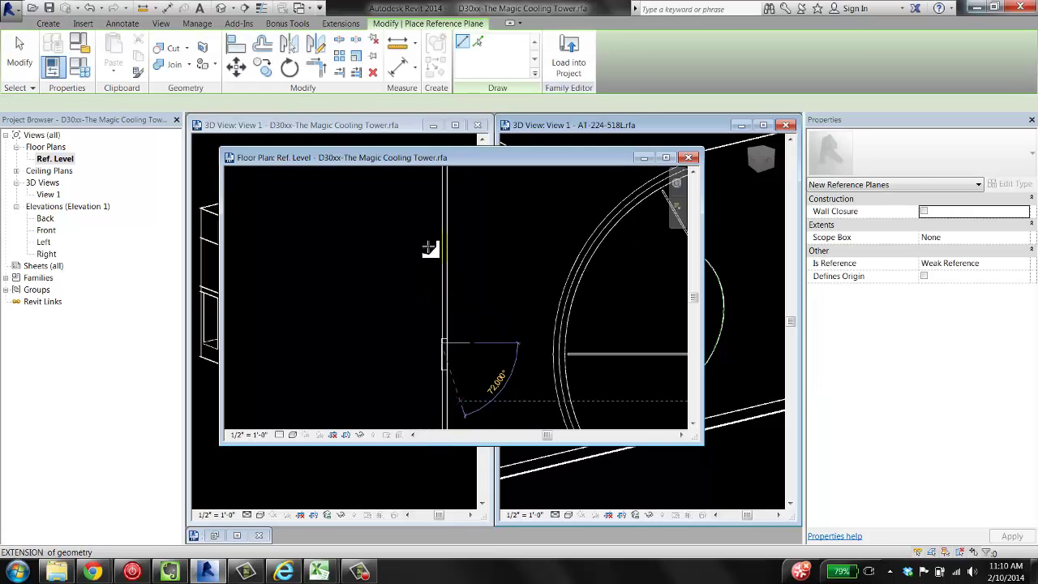
{"action": "middle_click_drag", "start_coordinate": [442, 267], "coordinate": [438, 212]}
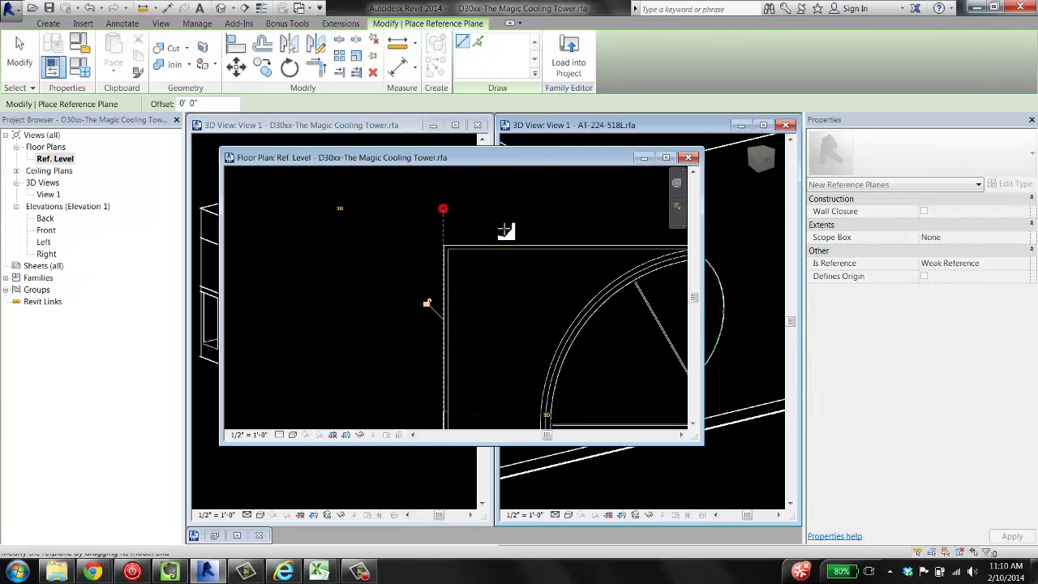
{"action": "key", "text": "Escape"}
{"action": "key", "text": "Escape"}
{"action": "middle_click_drag", "start_coordinate": [442, 310], "coordinate": [431, 194]}
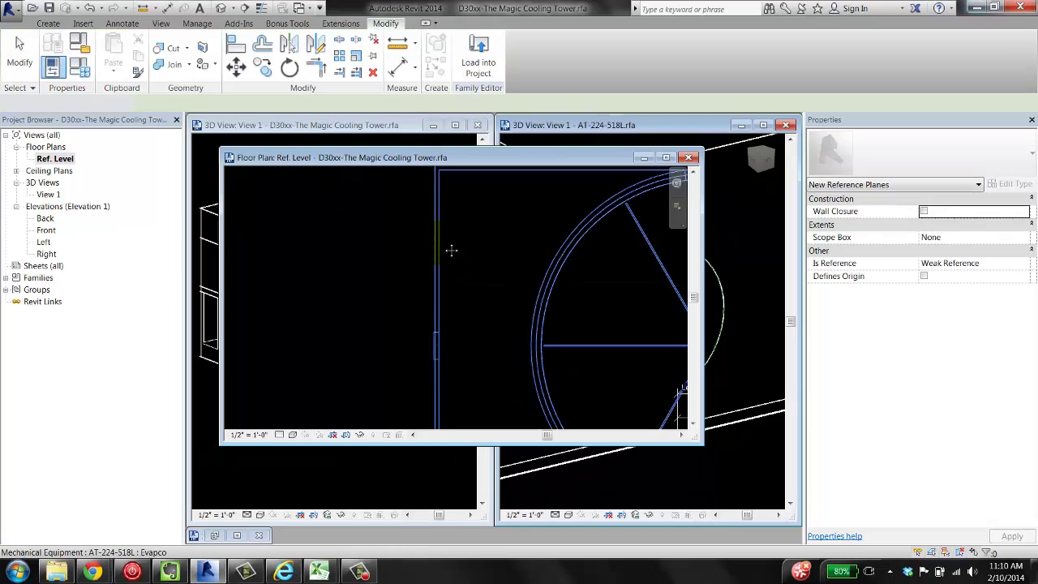
Select the new reference plane and enter PipeConnWorkPlane as its Name
{"action": "left_click", "coordinate": [436, 195]}
{"action": "scroll", "coordinate": [456, 308], "scroll_direction": "up", "scroll_amount": 1}
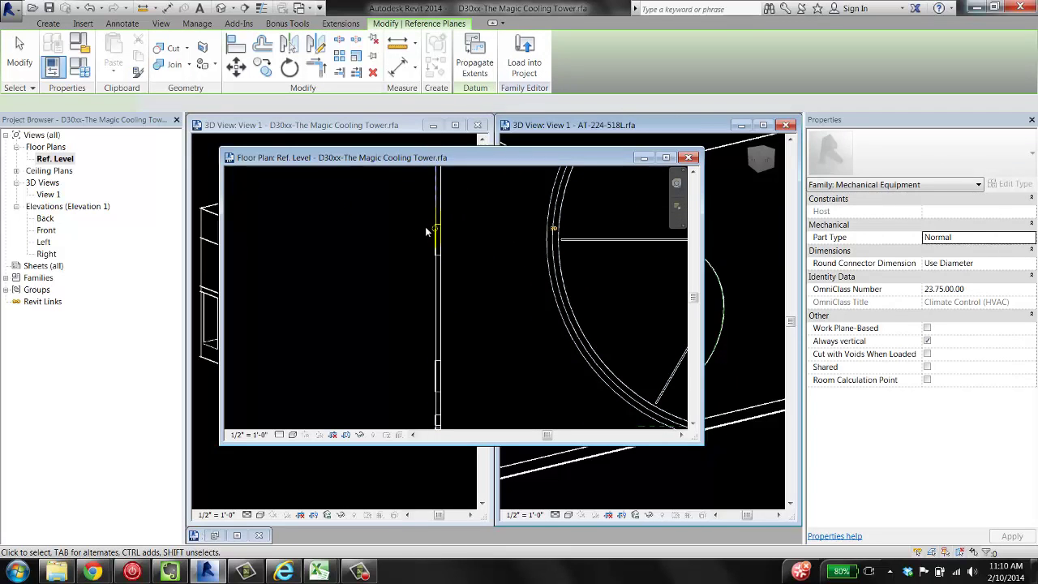
{"action": "left_click", "coordinate": [437, 233]}
{"action": "scroll", "coordinate": [473, 301], "scroll_direction": "down", "scroll_amount": 3}
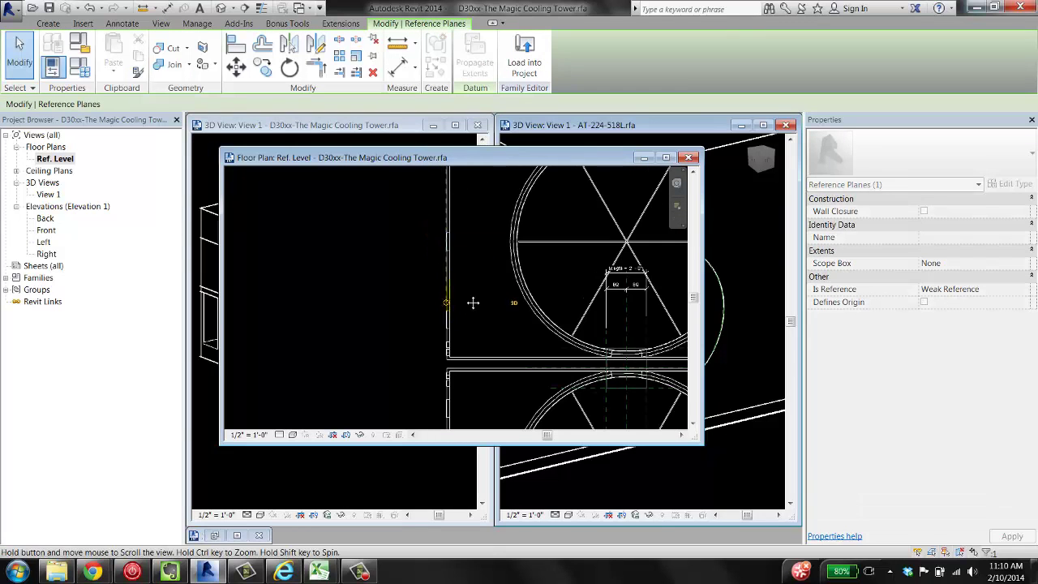
{"action": "middle_click_drag", "start_coordinate": [472, 300], "coordinate": [456, 260]}
{"action": "scroll", "coordinate": [456, 260], "scroll_direction": "down", "scroll_amount": 4}
{"action": "middle_click_drag", "start_coordinate": [452, 329], "coordinate": [450, 359]}
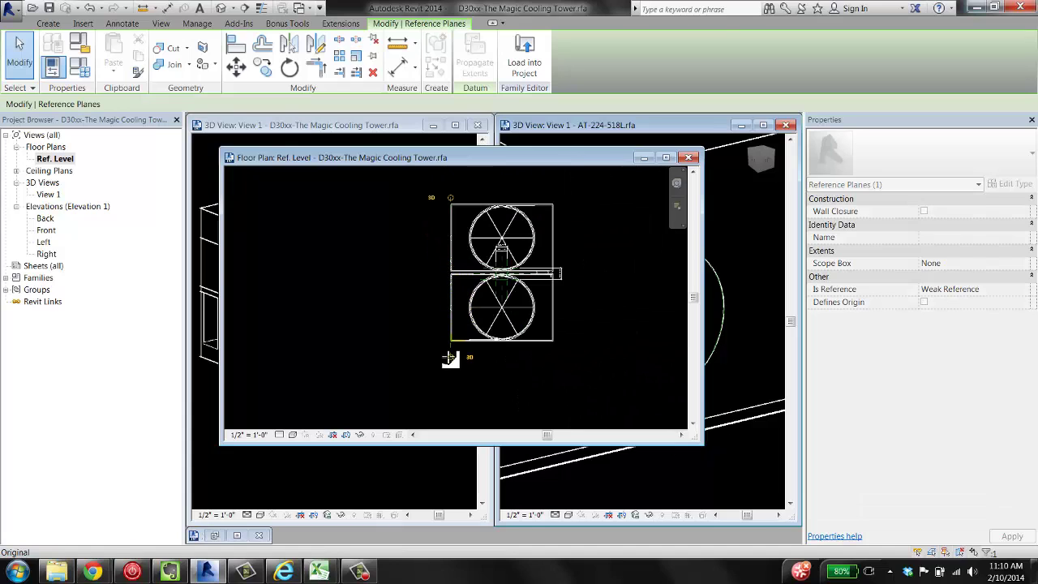
{"action": "left_click", "coordinate": [951, 238]}
{"action": "type", "text": "PipeConnWorkPlane"}
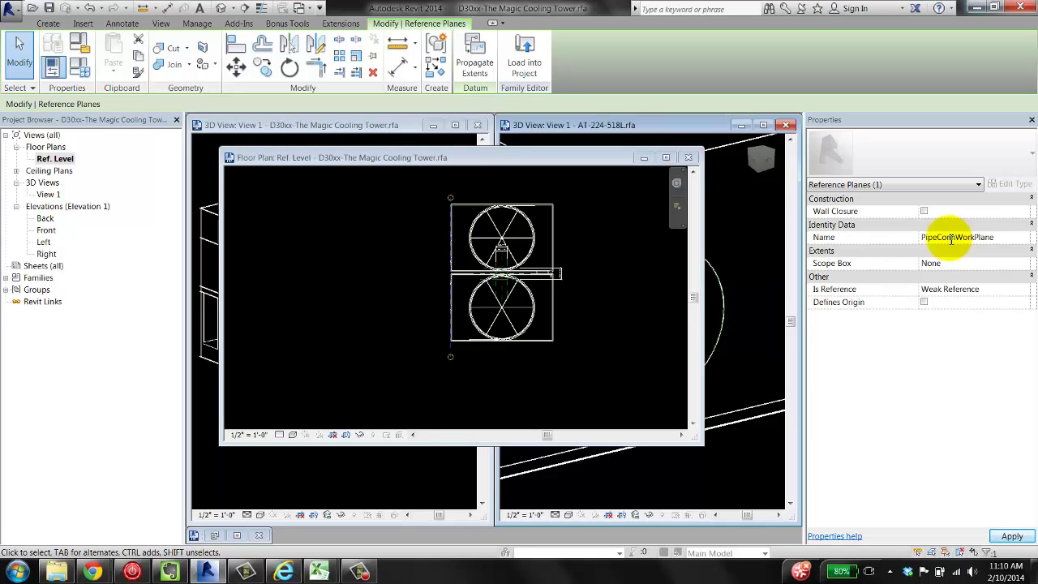
Close the floor plan and open the tower's Left elevation view
{"action": "left_click", "coordinate": [408, 300]}
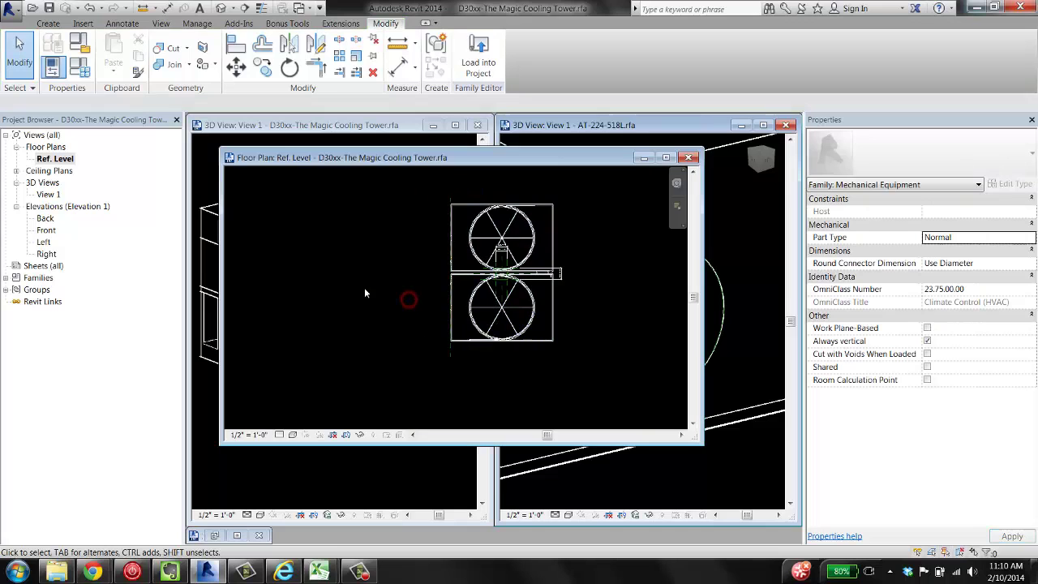
{"action": "scroll", "coordinate": [429, 280], "scroll_direction": "up", "scroll_amount": 1}
{"action": "scroll", "coordinate": [428, 280], "scroll_direction": "up", "scroll_amount": 1}
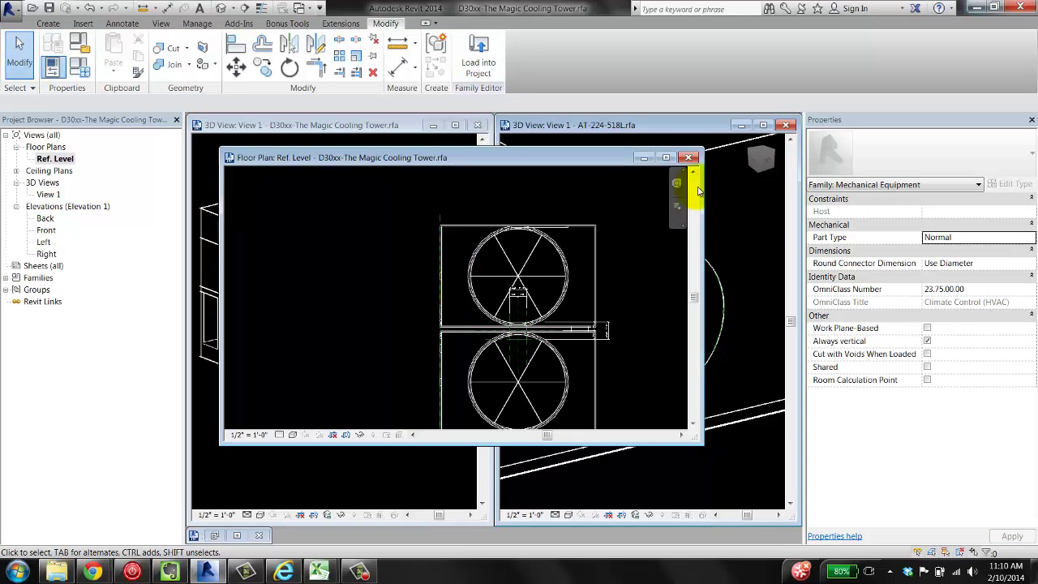
{"action": "left_click", "coordinate": [687, 159]}
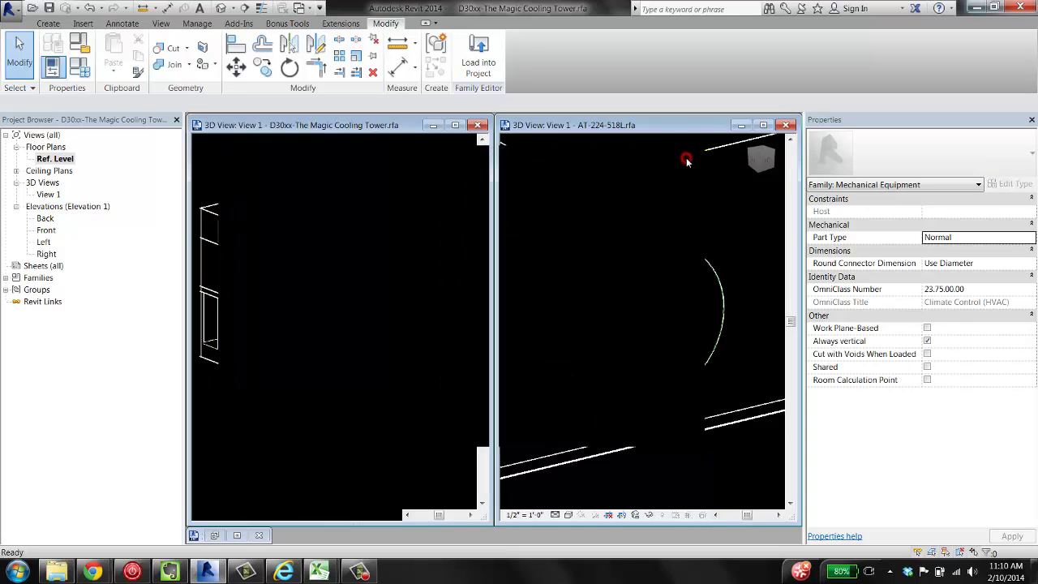
{"action": "double_click", "coordinate": [44, 243]}
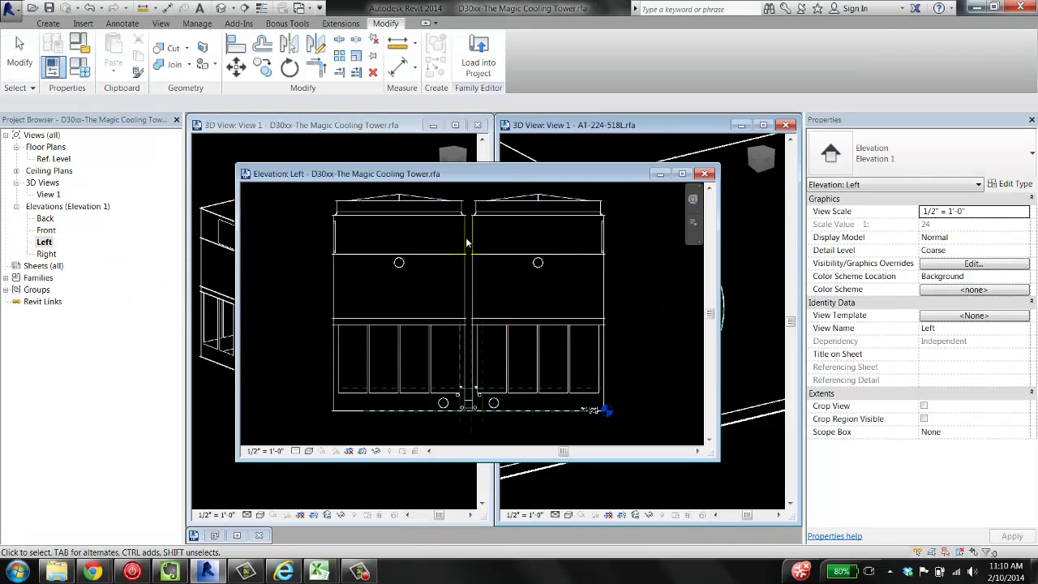
{"action": "left_click", "coordinate": [670, 361]}
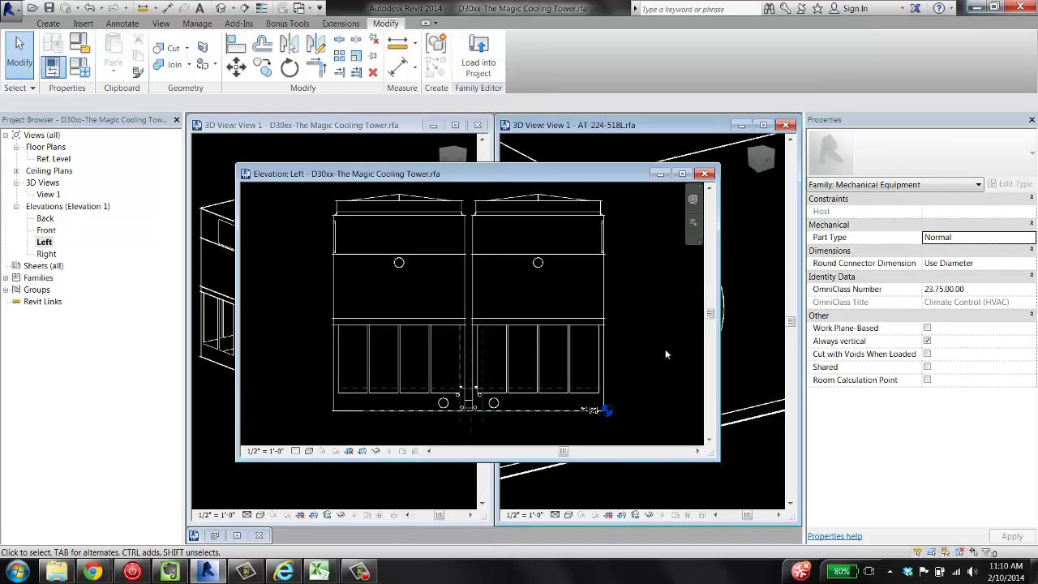
Place a pipe connector on the PipeConnWorkPlane reference plane
{"action": "left_click", "coordinate": [51, 23]}
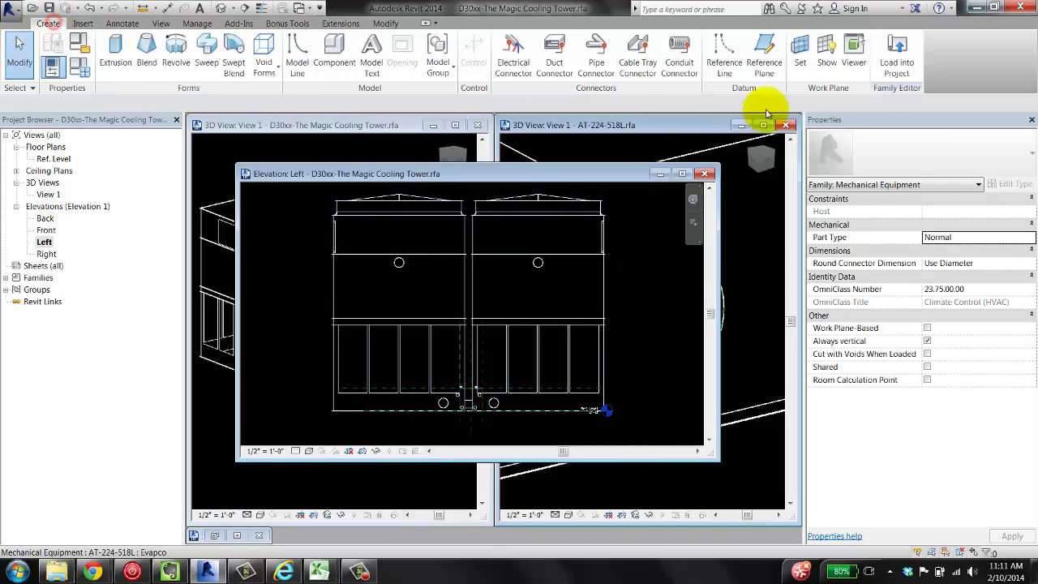
{"action": "left_click", "coordinate": [800, 62]}
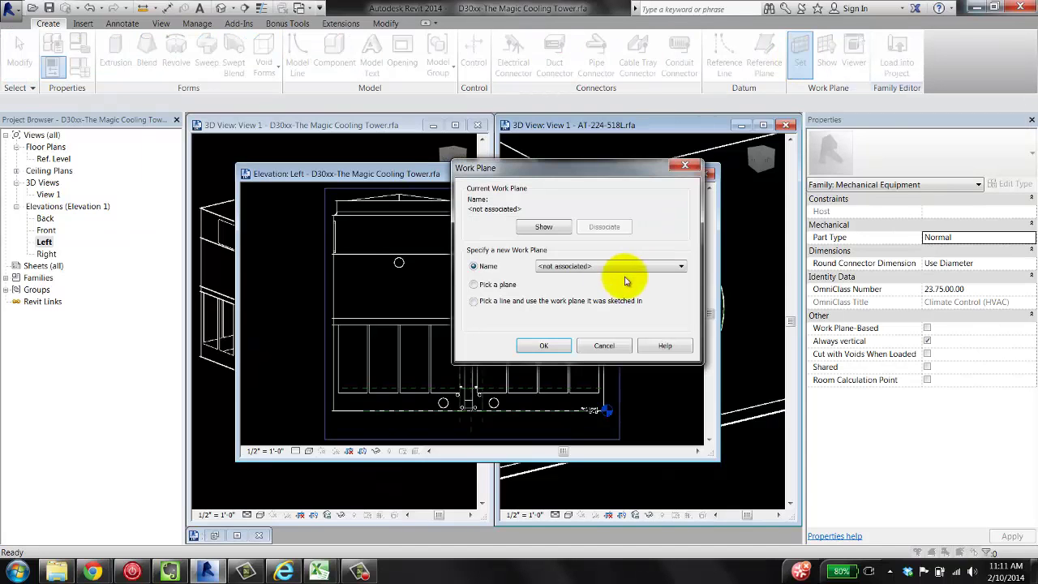
{"action": "left_click", "coordinate": [685, 164]}
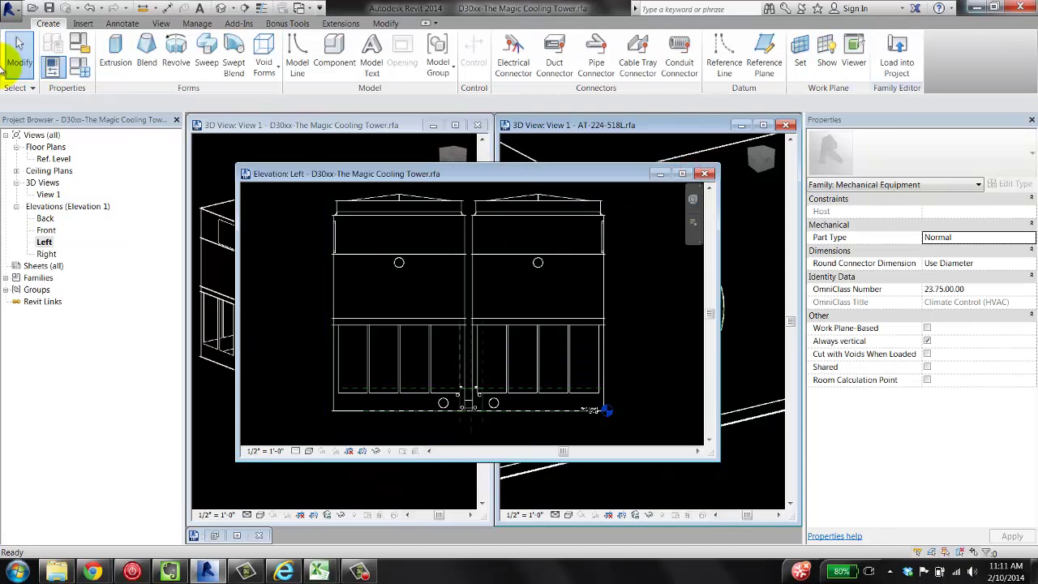
{"action": "left_click", "coordinate": [593, 68]}
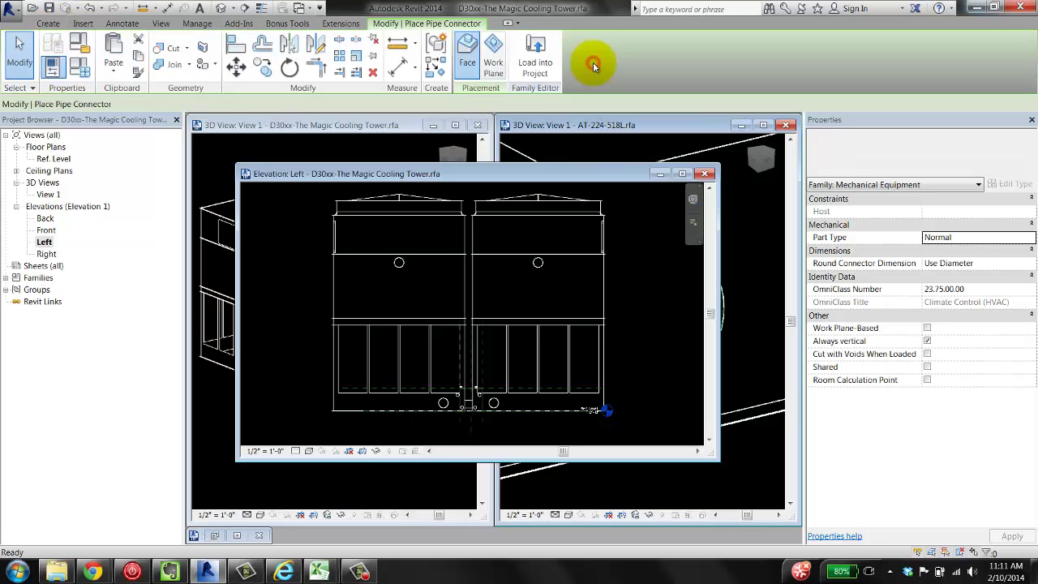
{"action": "left_click", "coordinate": [496, 65]}
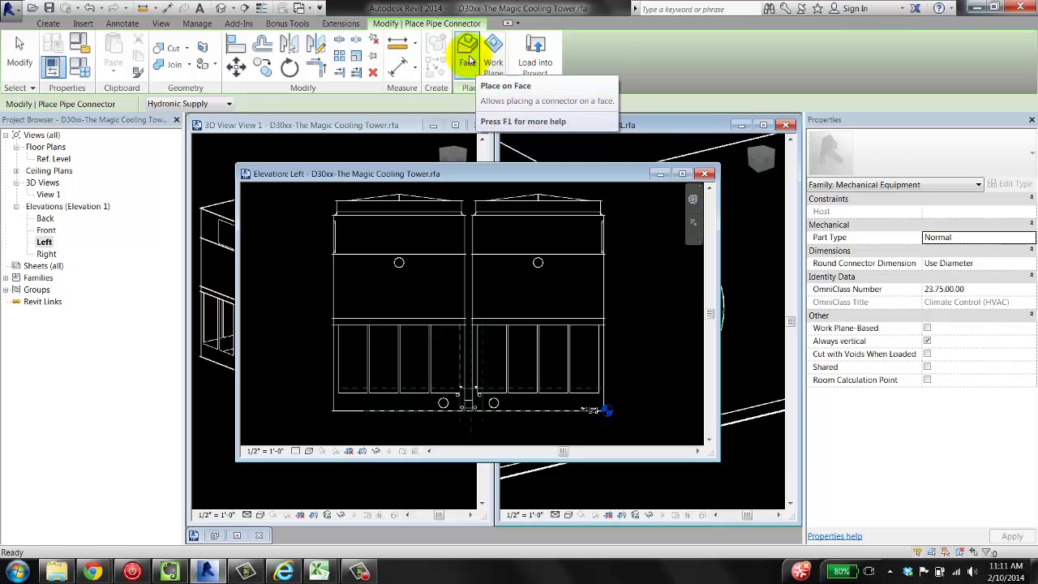
{"action": "left_click", "coordinate": [469, 59]}
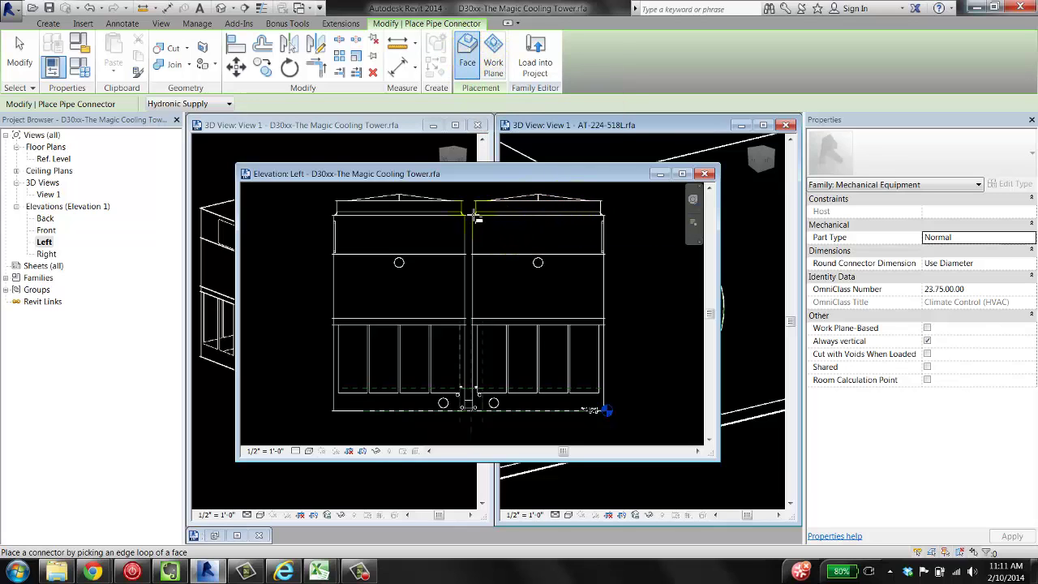
{"action": "left_click", "coordinate": [498, 62]}
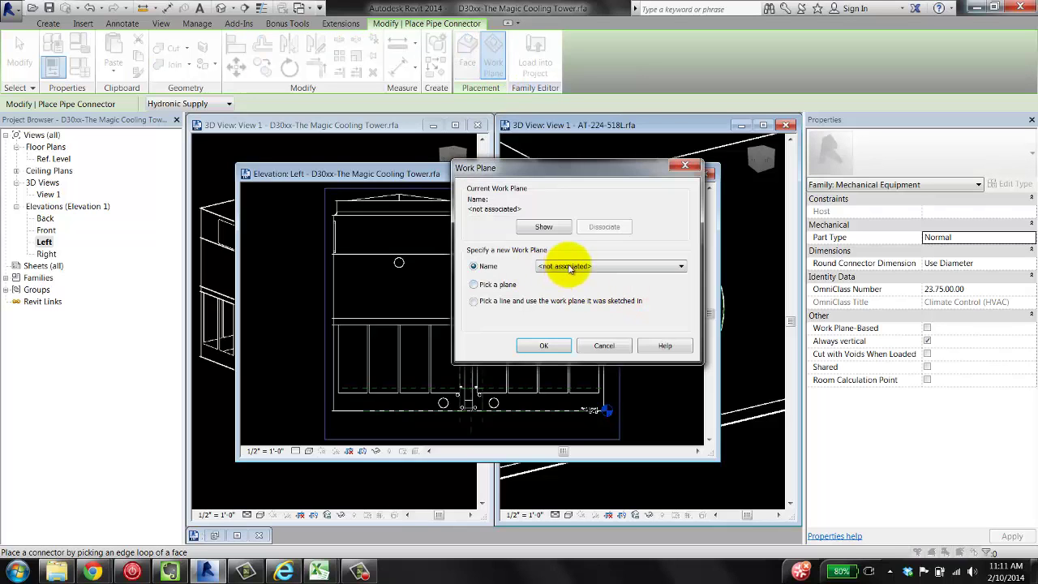
{"action": "left_click", "coordinate": [568, 266]}
{"action": "left_click", "coordinate": [636, 338]}
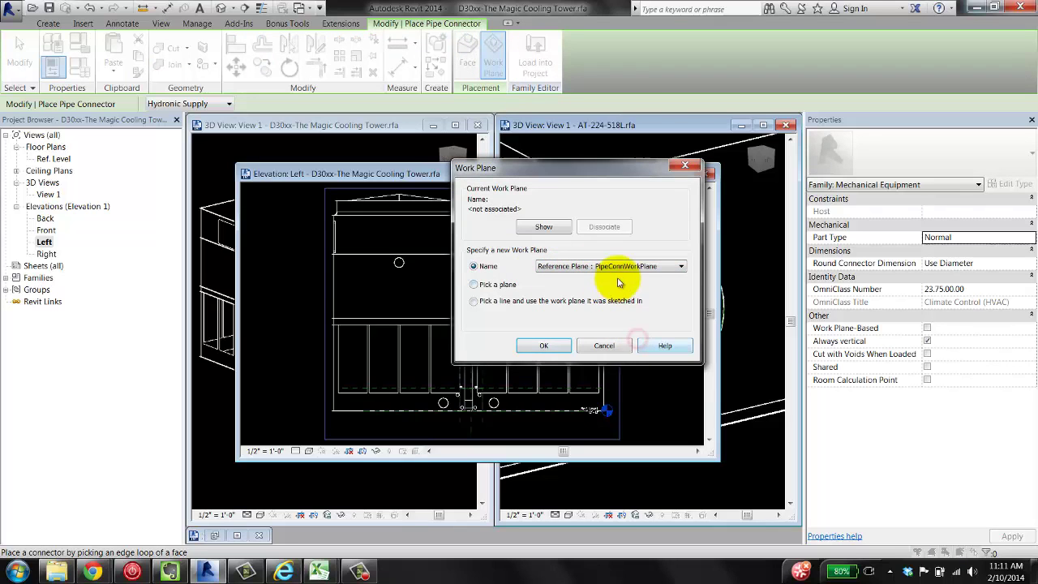
{"action": "left_click", "coordinate": [543, 346]}
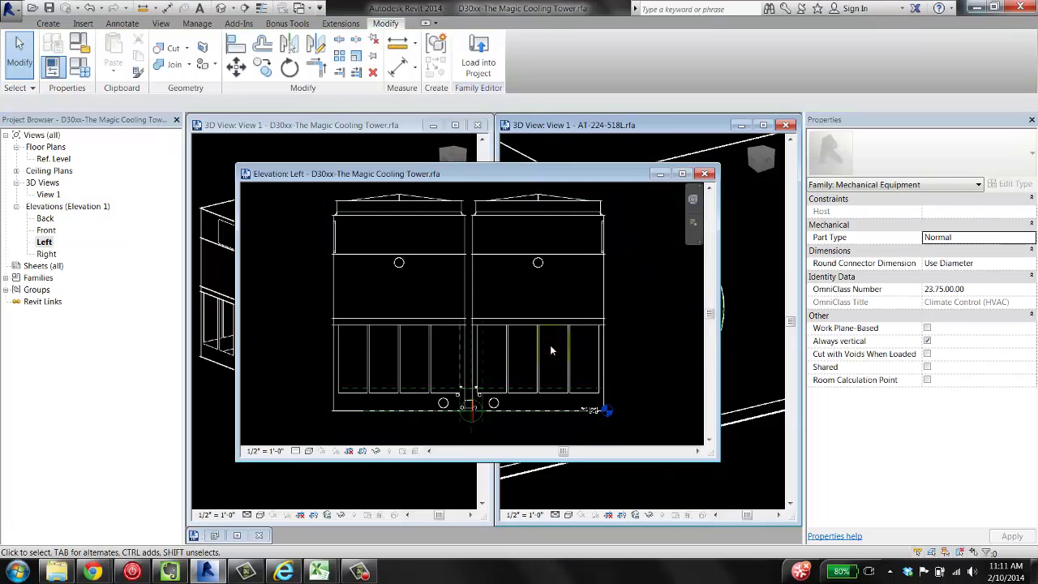
Move the first connector onto the upper-left circular opening
{"action": "left_click", "coordinate": [479, 421]}
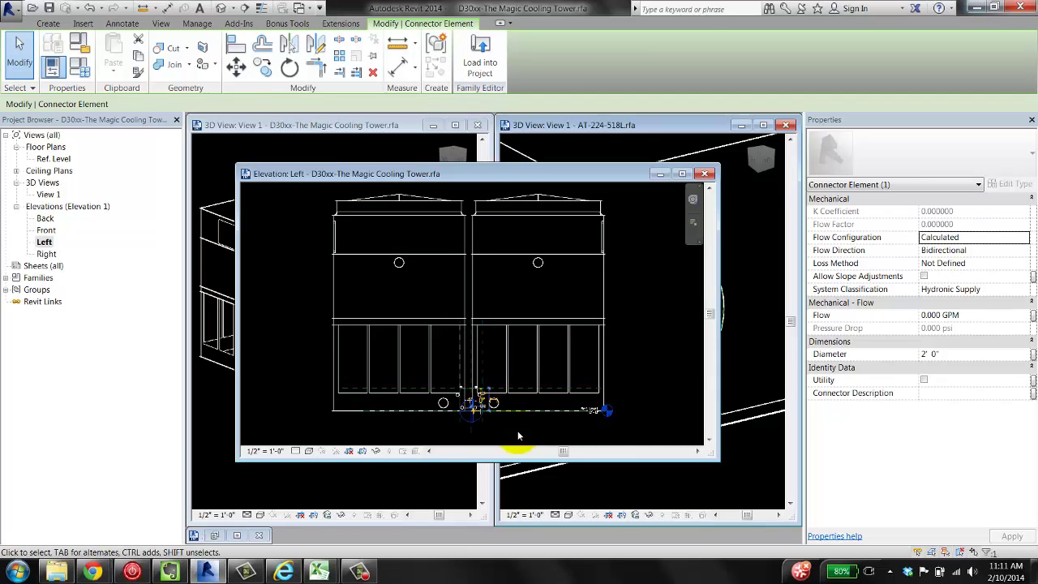
{"action": "key", "text": "m"}
{"action": "key", "text": "v"}
{"action": "left_click", "coordinate": [471, 410]}
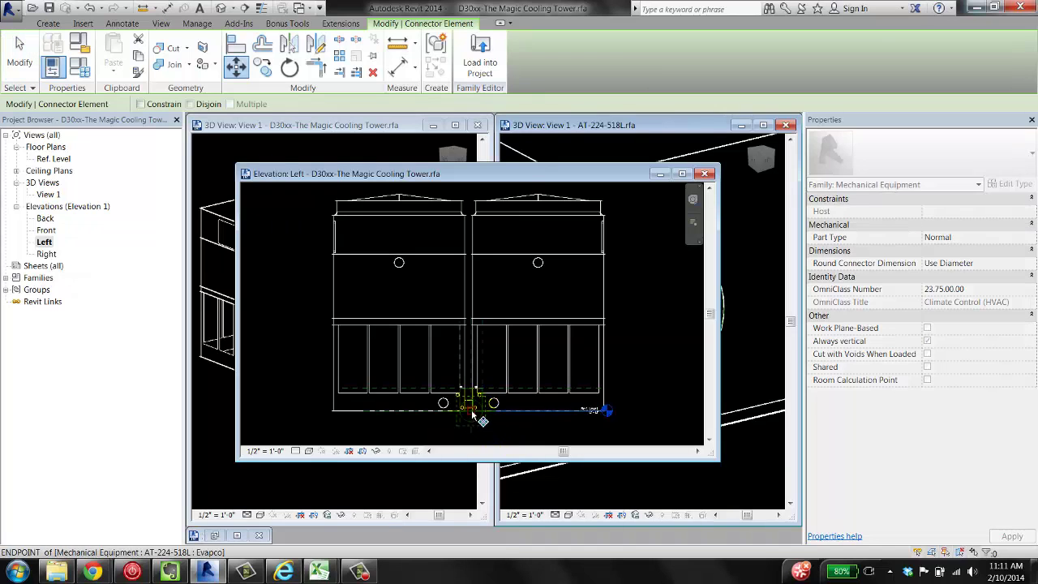
{"action": "left_click", "coordinate": [399, 262]}
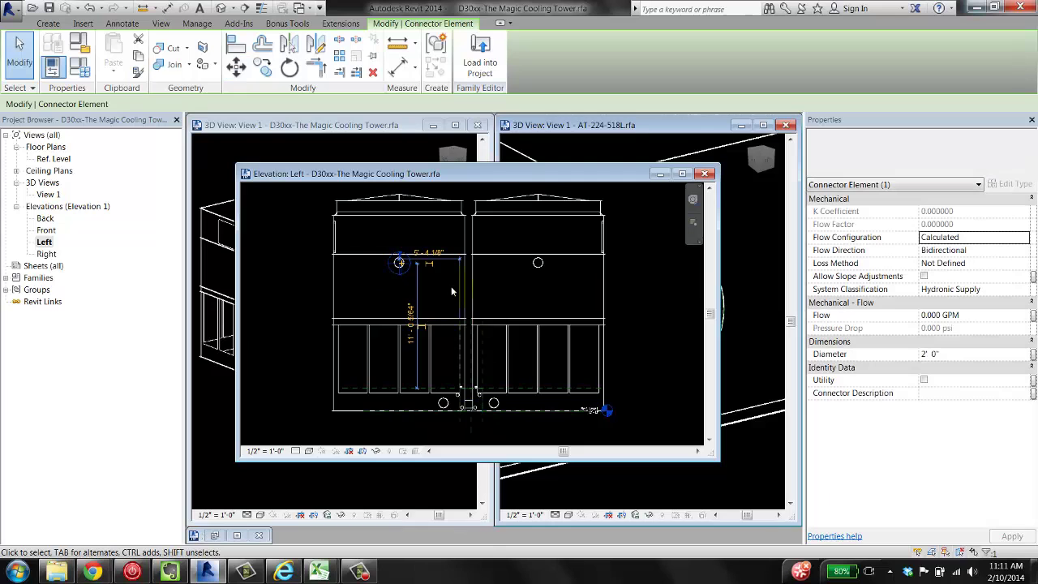
{"action": "left_click", "coordinate": [496, 297]}
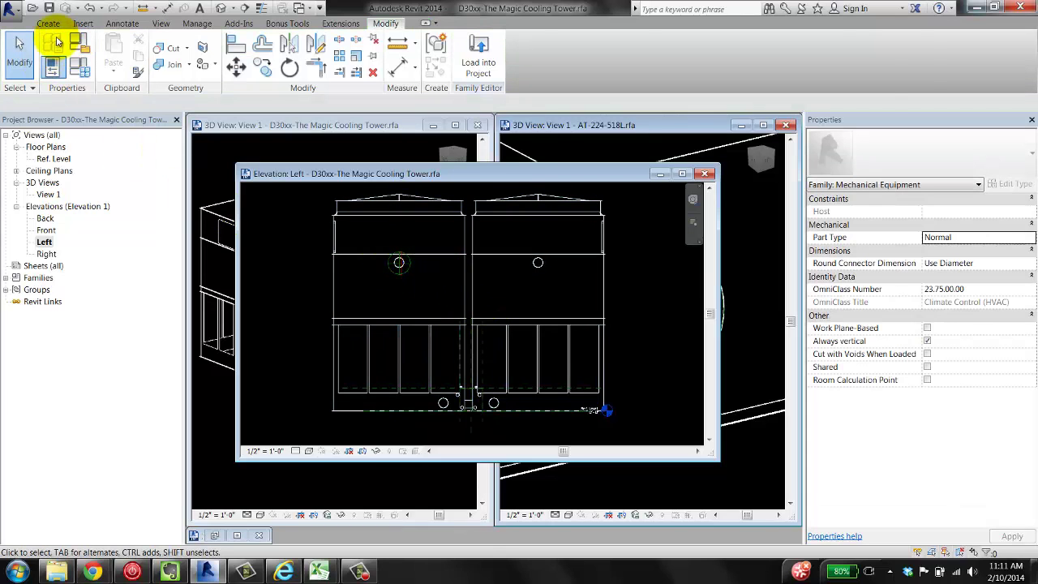
Add a second connector on PipeConnWorkPlane and drag it onto the upper-right circle
{"action": "left_click", "coordinate": [48, 22]}
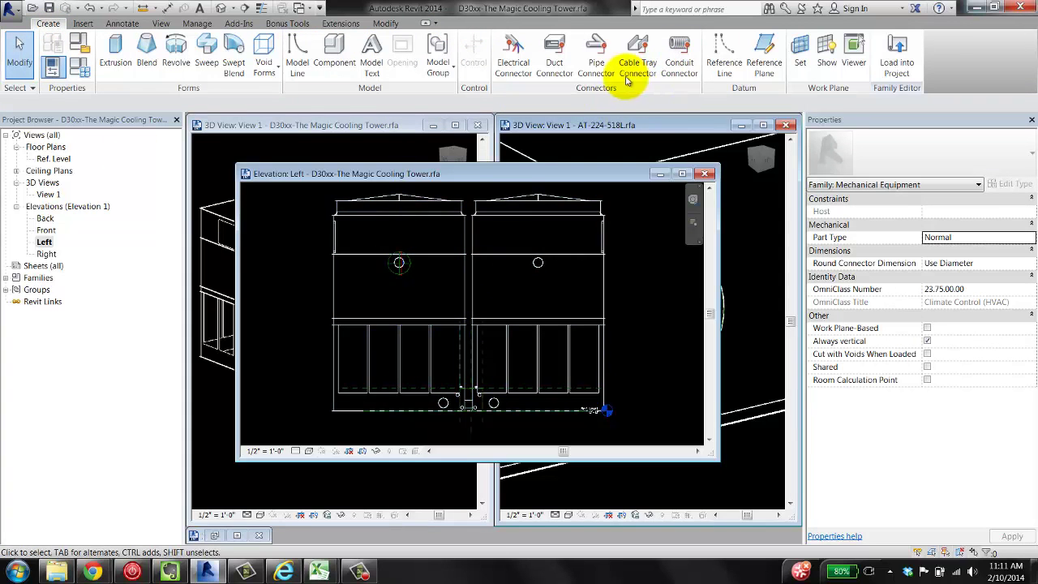
{"action": "left_click", "coordinate": [598, 63]}
{"action": "left_click", "coordinate": [502, 73]}
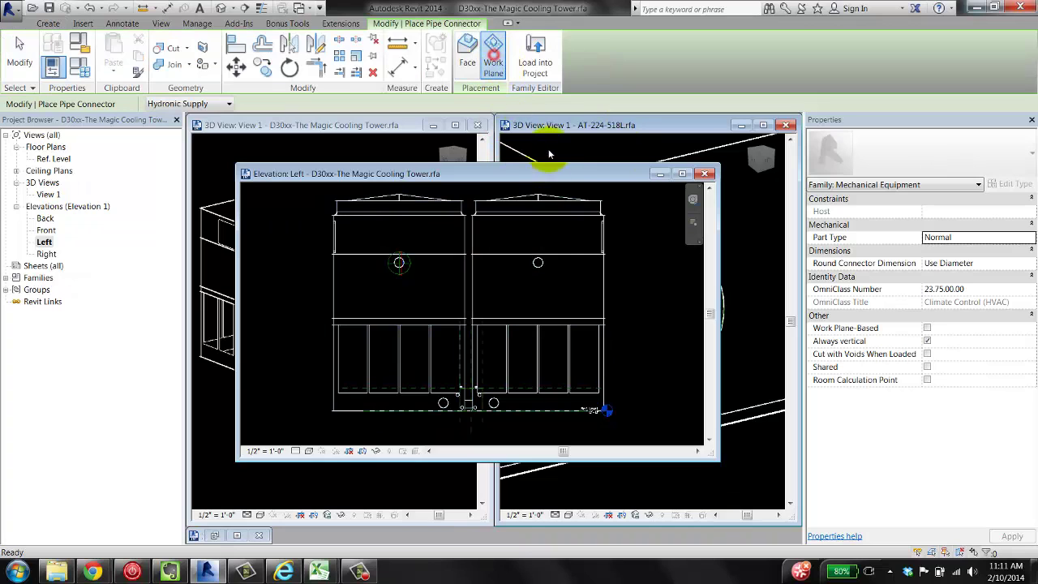
{"action": "left_click", "coordinate": [596, 265]}
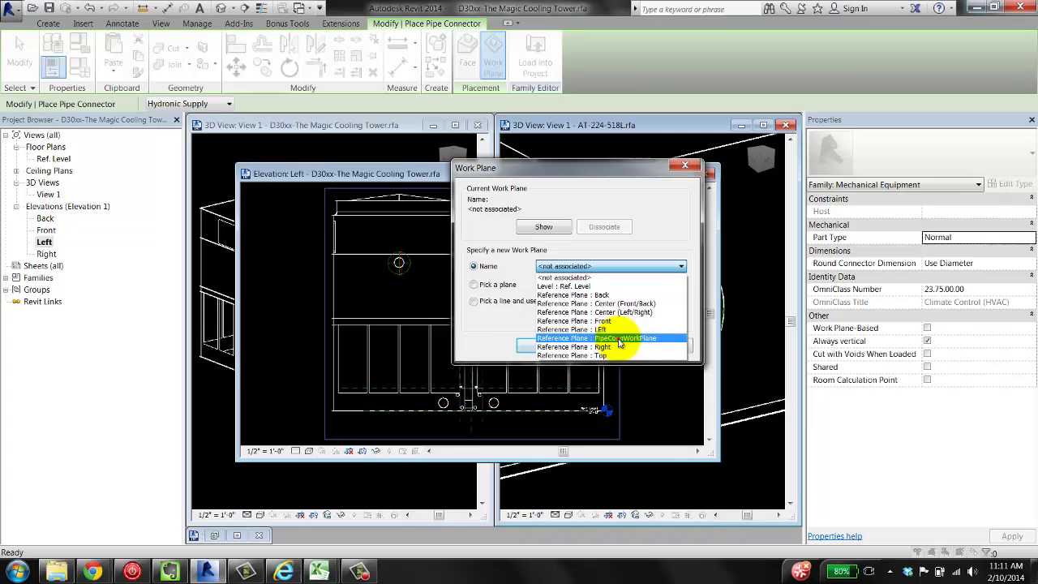
{"action": "left_click", "coordinate": [621, 337]}
{"action": "left_click", "coordinate": [541, 346]}
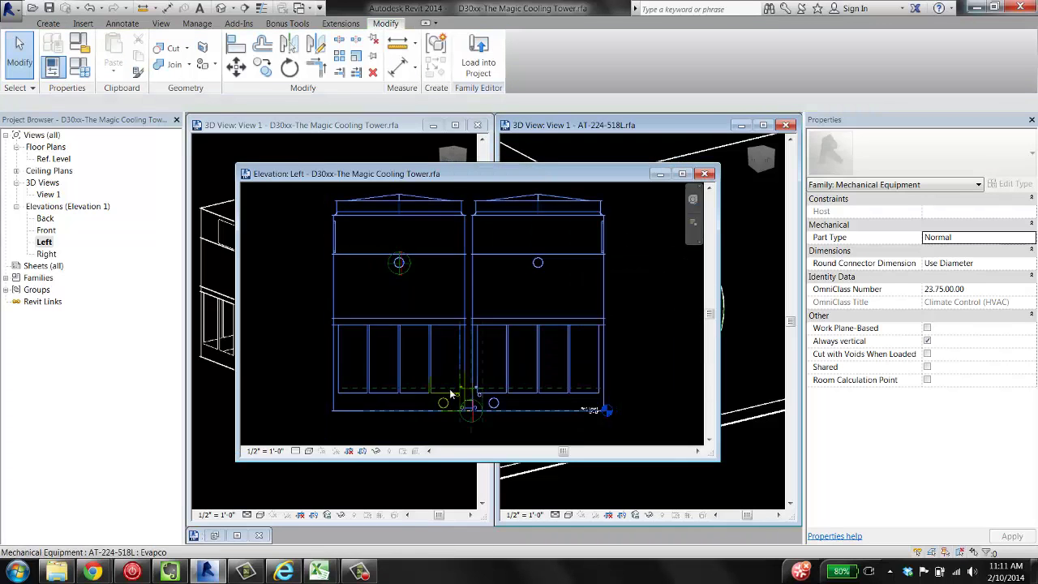
{"action": "left_click_drag", "start_coordinate": [480, 423], "coordinate": [538, 262]}
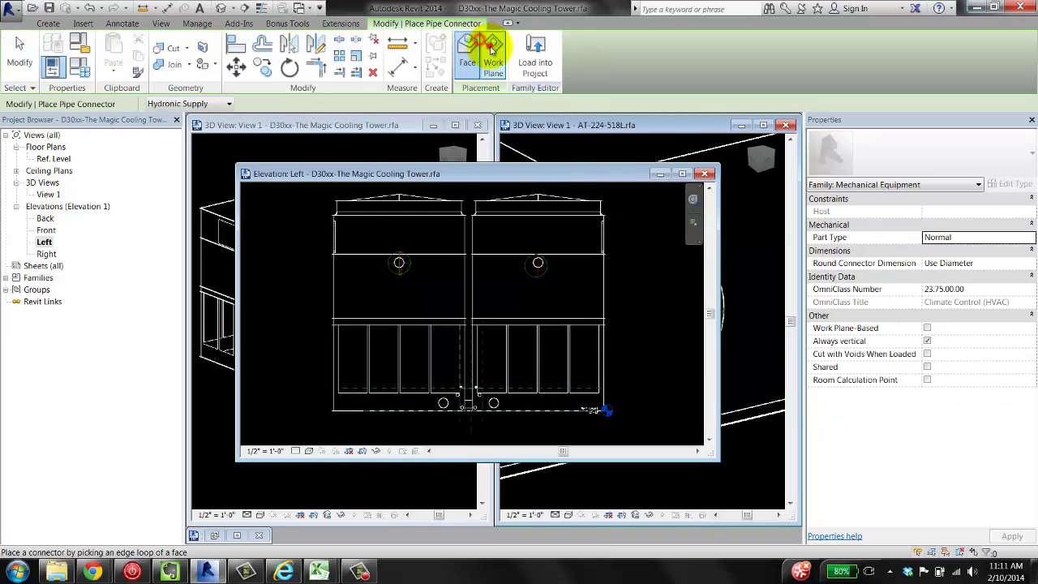
Place a third pipe connector on PipeConnWorkPlane at the tower's base
{"action": "left_click", "coordinate": [488, 50]}
{"action": "left_click", "coordinate": [612, 266]}
{"action": "left_click", "coordinate": [621, 337]}
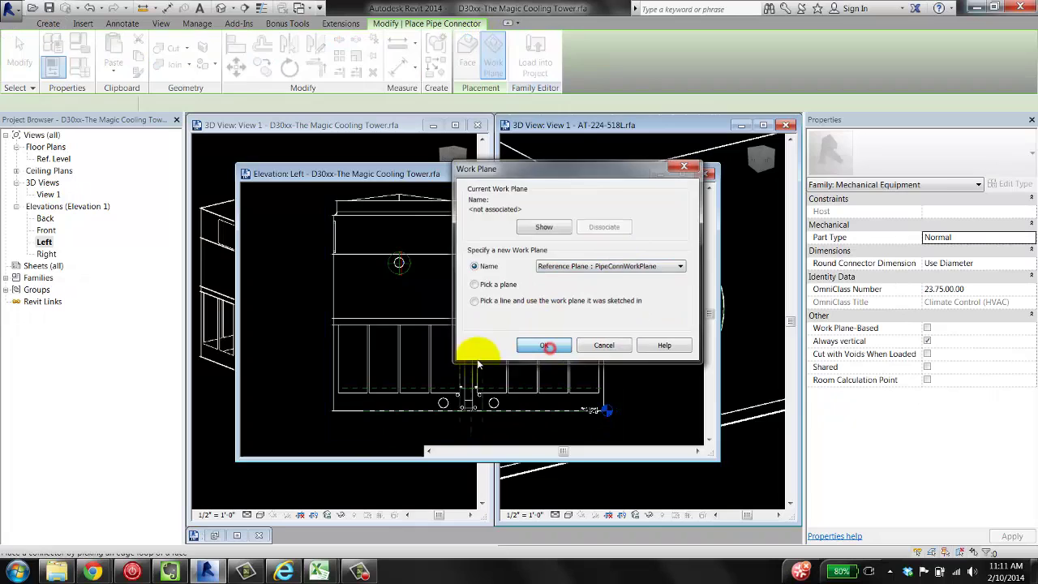
{"action": "left_click", "coordinate": [535, 346]}
{"action": "left_click", "coordinate": [458, 411]}
Add a fourth connector on PipeConnWorkPlane and move it onto a lower circular opening
{"action": "left_click", "coordinate": [47, 23]}
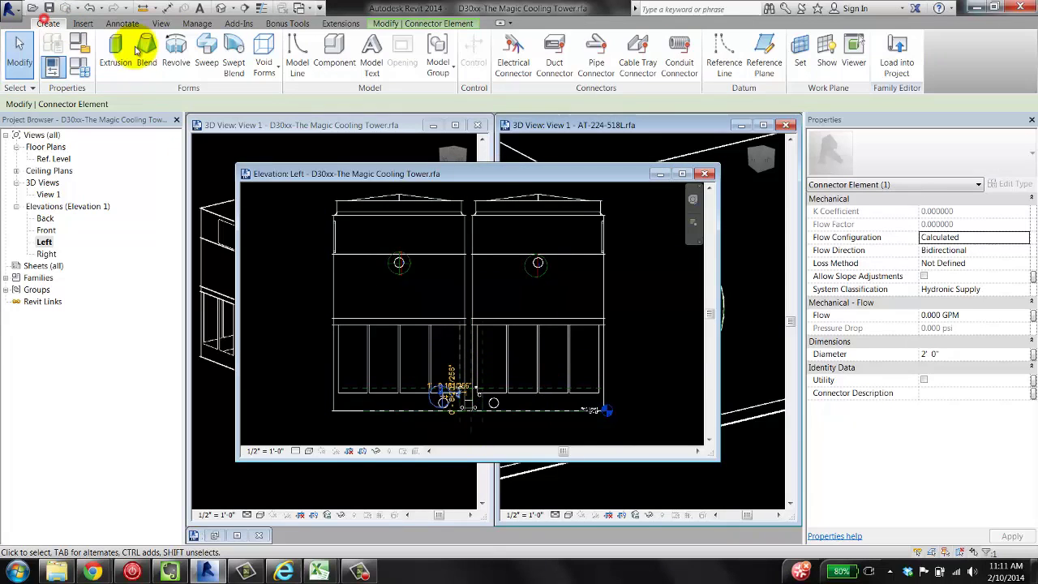
{"action": "left_click", "coordinate": [658, 51]}
{"action": "left_click", "coordinate": [493, 51]}
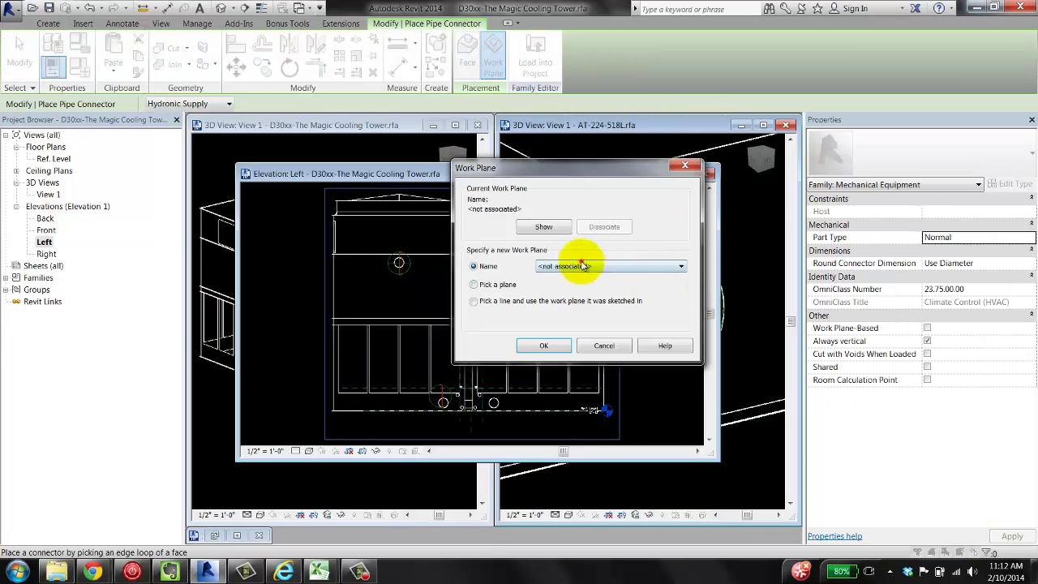
{"action": "left_click", "coordinate": [613, 266]}
{"action": "left_click", "coordinate": [621, 337]}
{"action": "left_click", "coordinate": [538, 344]}
{"action": "key", "text": "Escape"}
{"action": "left_click", "coordinate": [470, 410]}
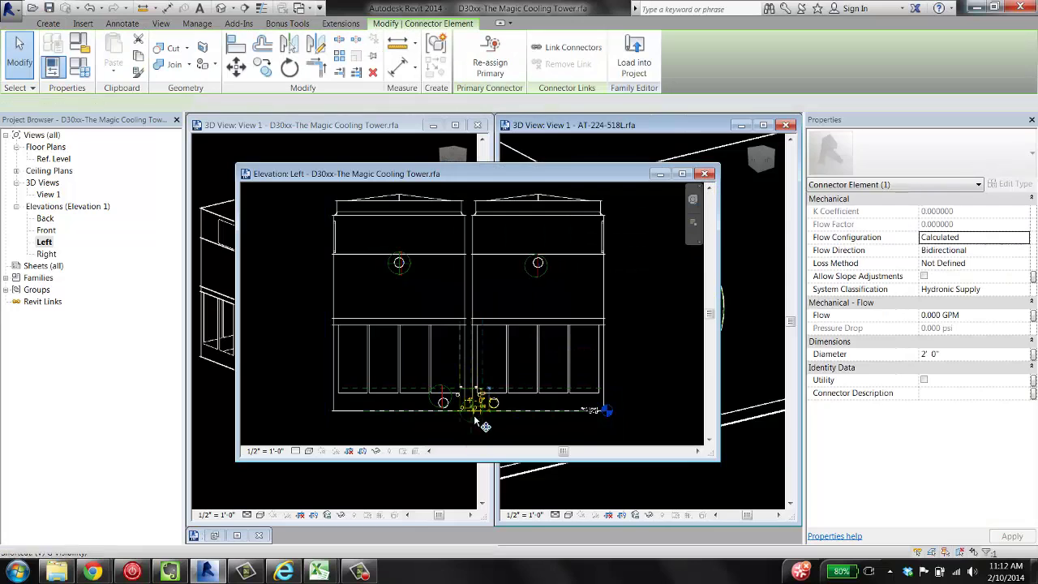
{"action": "key", "text": "m"}
{"action": "key", "text": "v"}
{"action": "left_click", "coordinate": [498, 408]}
{"action": "left_click", "coordinate": [541, 438]}
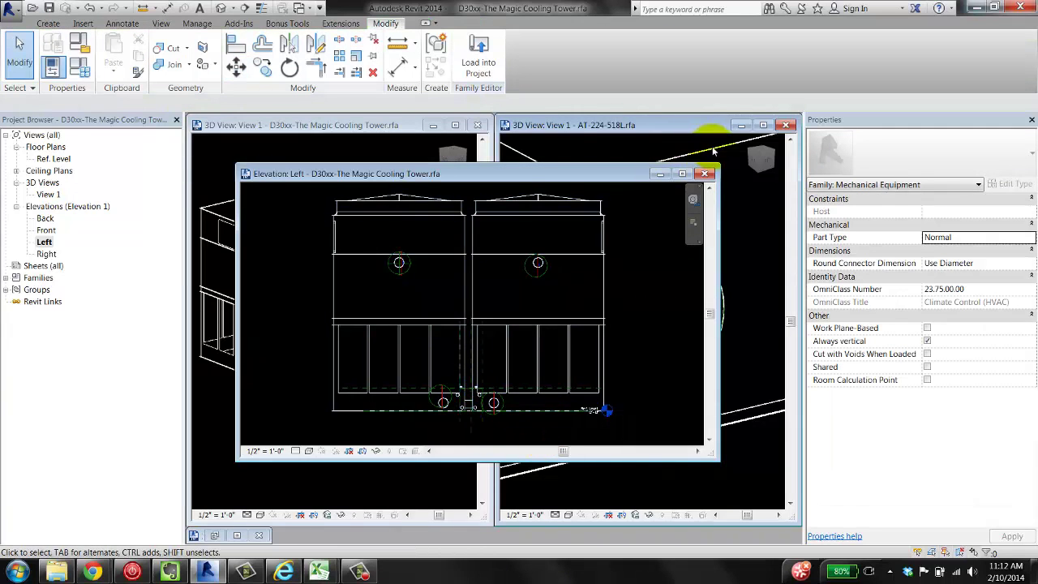
Close the Left elevation and copy a vendor AT-224-518L connector's diameter
{"action": "left_click", "coordinate": [656, 166]}
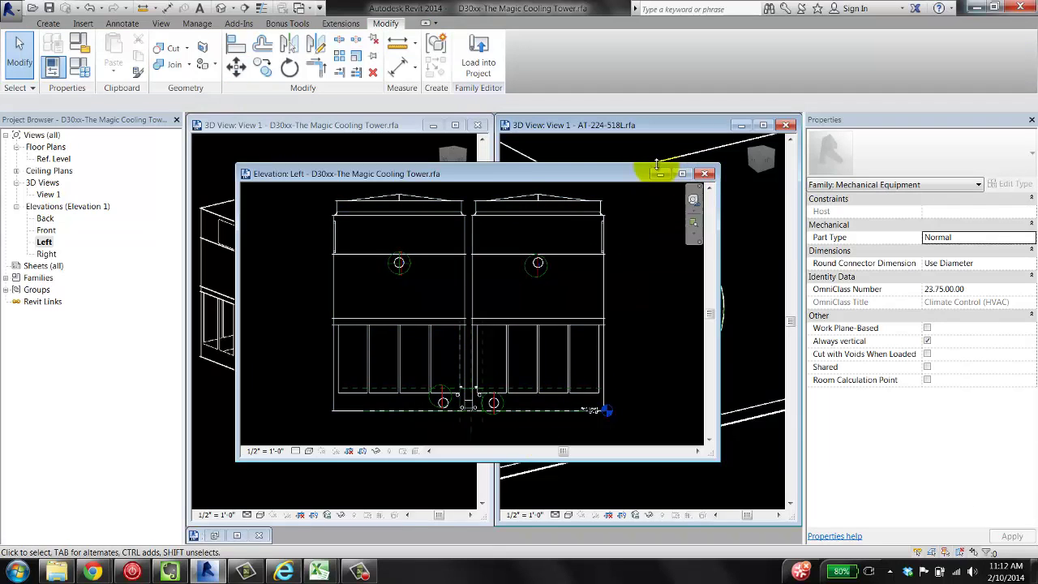
{"action": "left_click", "coordinate": [706, 175]}
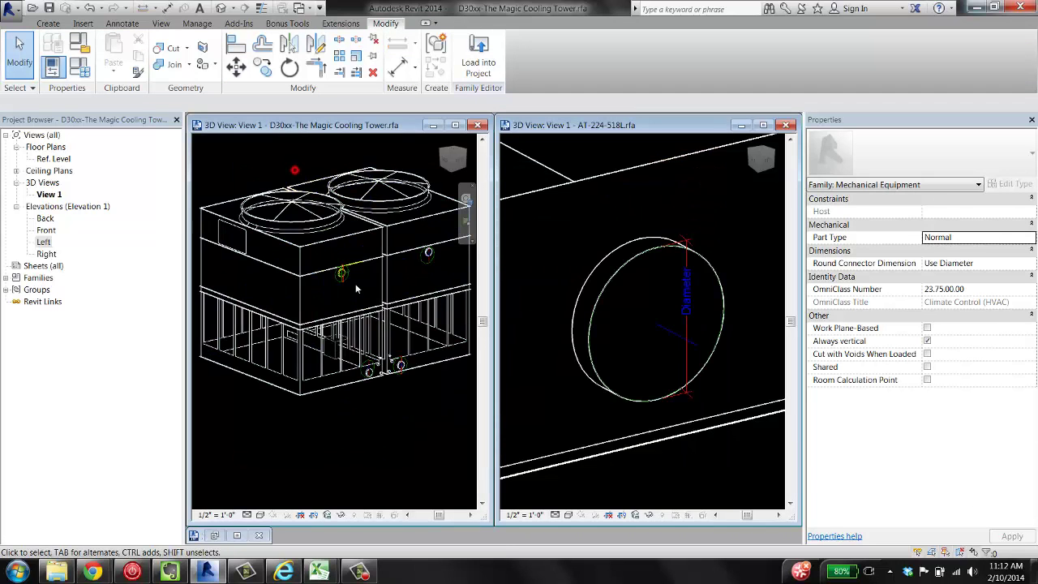
{"action": "left_click", "coordinate": [558, 248]}
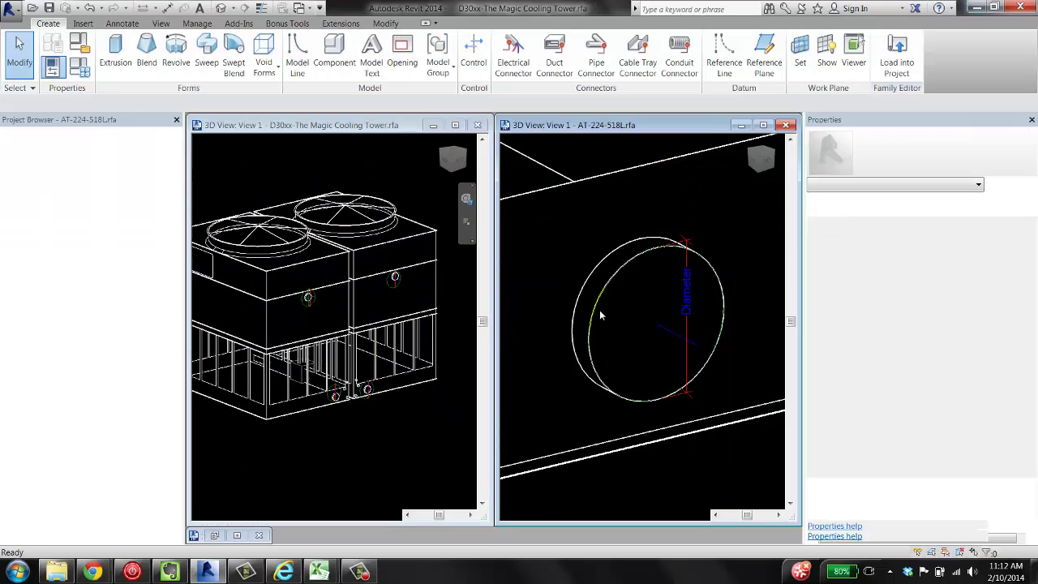
{"action": "scroll", "coordinate": [622, 344], "scroll_direction": "down", "scroll_amount": 5}
{"action": "middle_click_drag", "start_coordinate": [622, 344], "coordinate": [576, 307], "text": "shift"}
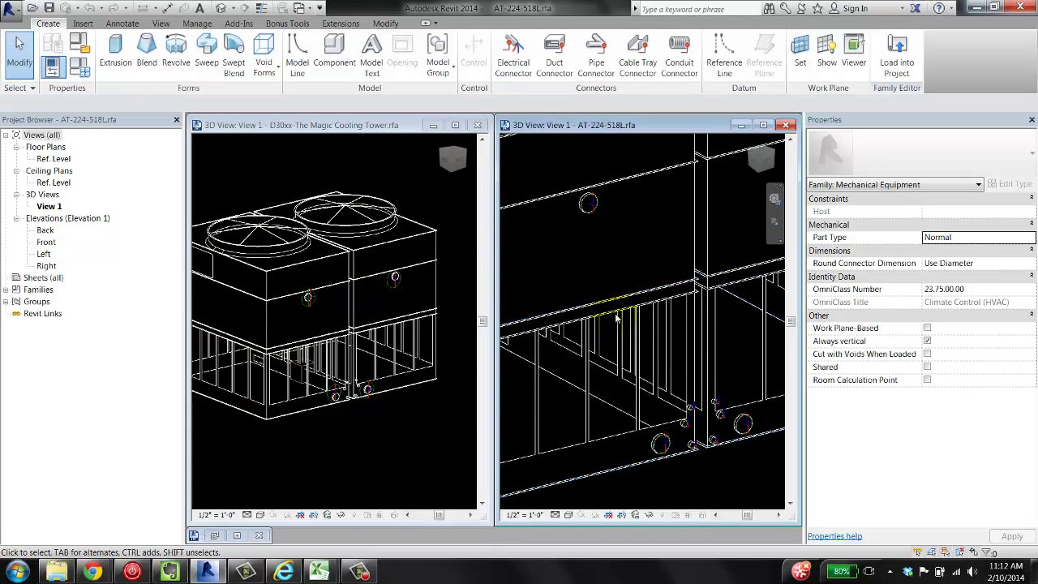
{"action": "left_click", "coordinate": [535, 211]}
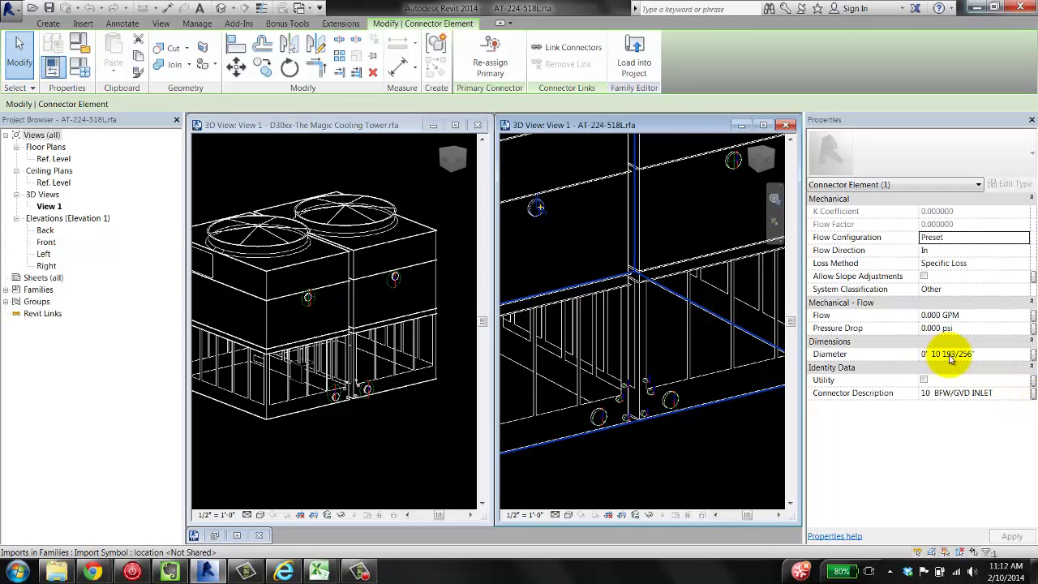
{"action": "left_click", "coordinate": [987, 354]}
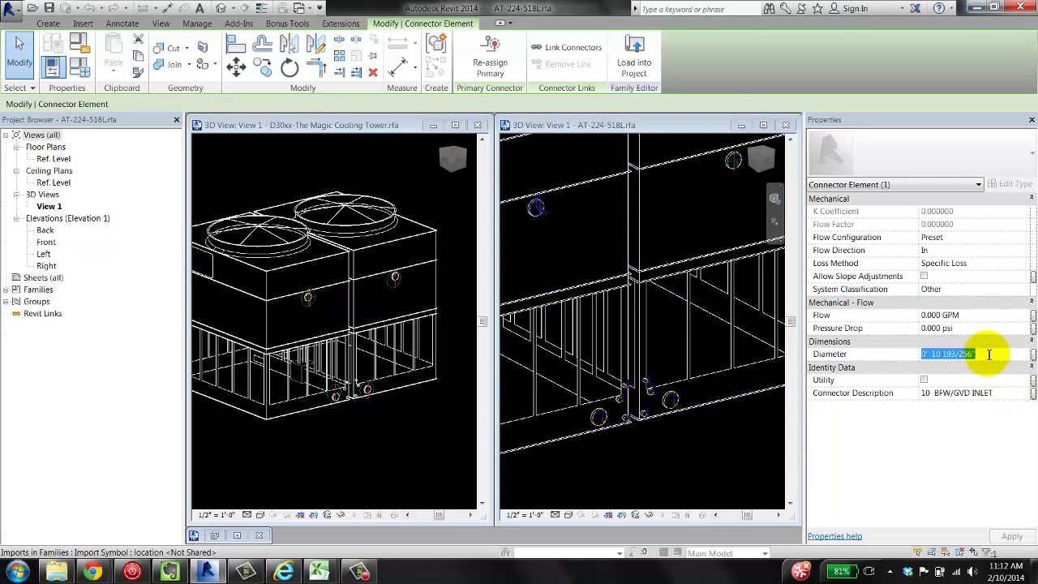
Paste the 0' 10 193/256" diameter into all four generic tower connectors
{"action": "left_click", "coordinate": [292, 316]}
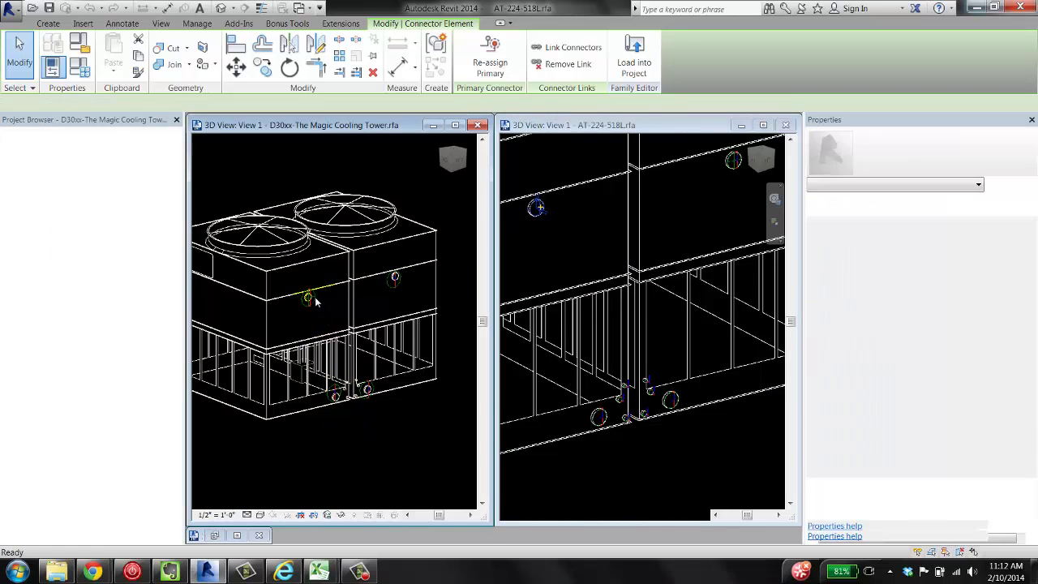
{"action": "left_click", "coordinate": [310, 297]}
{"action": "left_click", "coordinate": [396, 278], "text": "ctrl"}
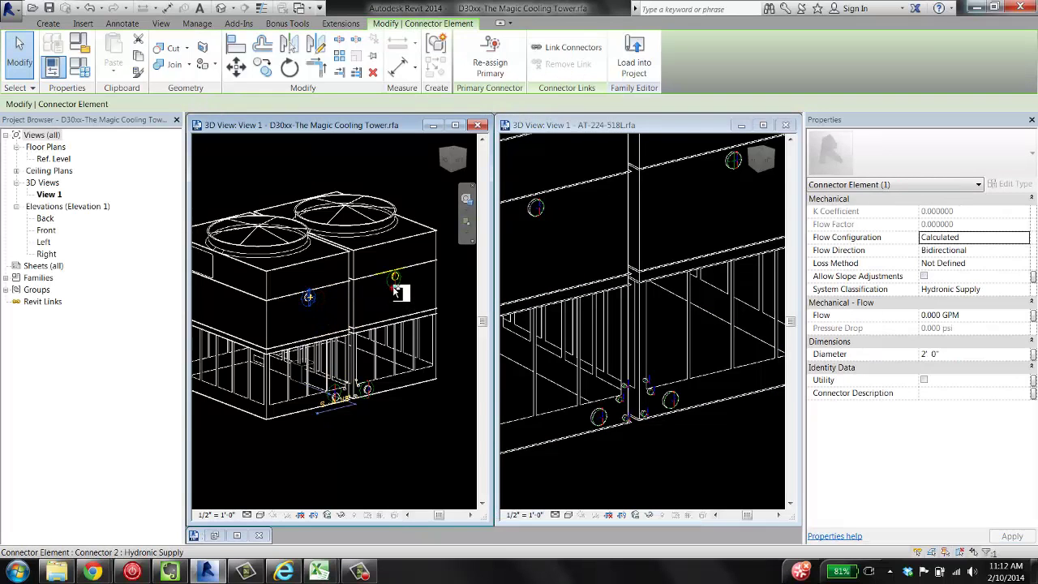
{"action": "scroll", "coordinate": [368, 402], "scroll_direction": "up", "scroll_amount": 4}
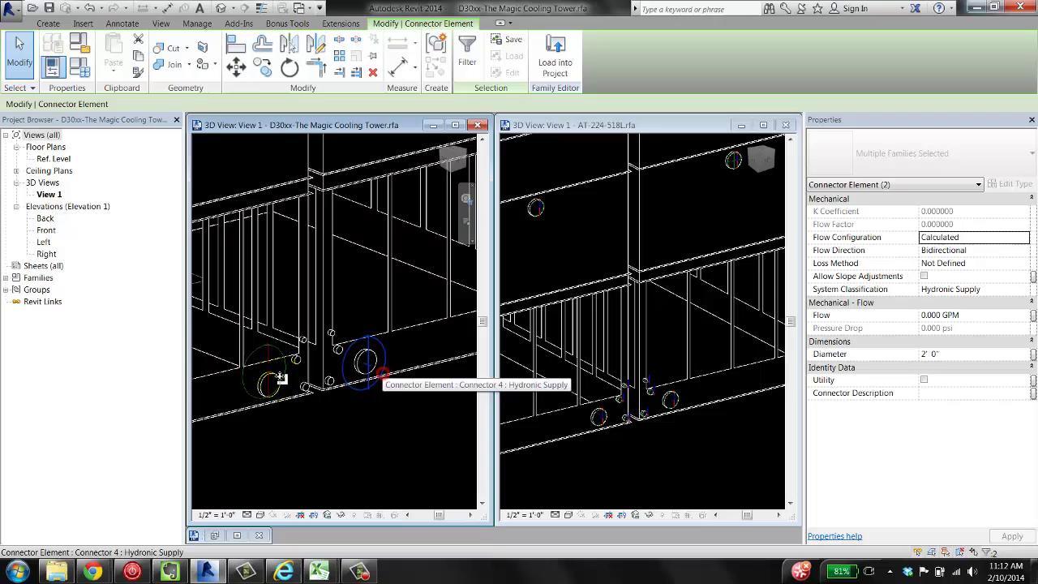
{"action": "left_click", "coordinate": [243, 383], "text": "ctrl"}
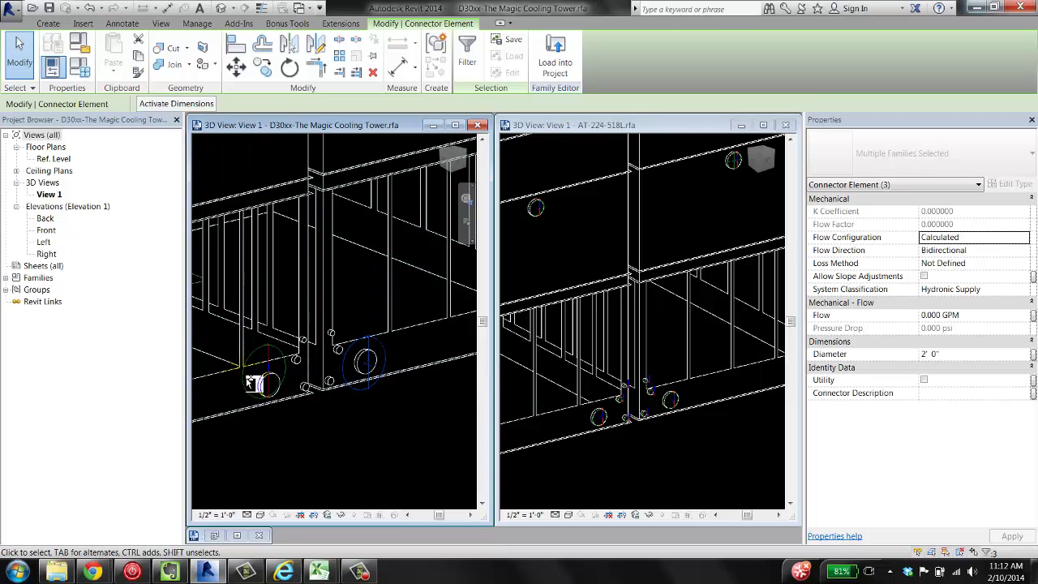
{"action": "left_click", "coordinate": [947, 354]}
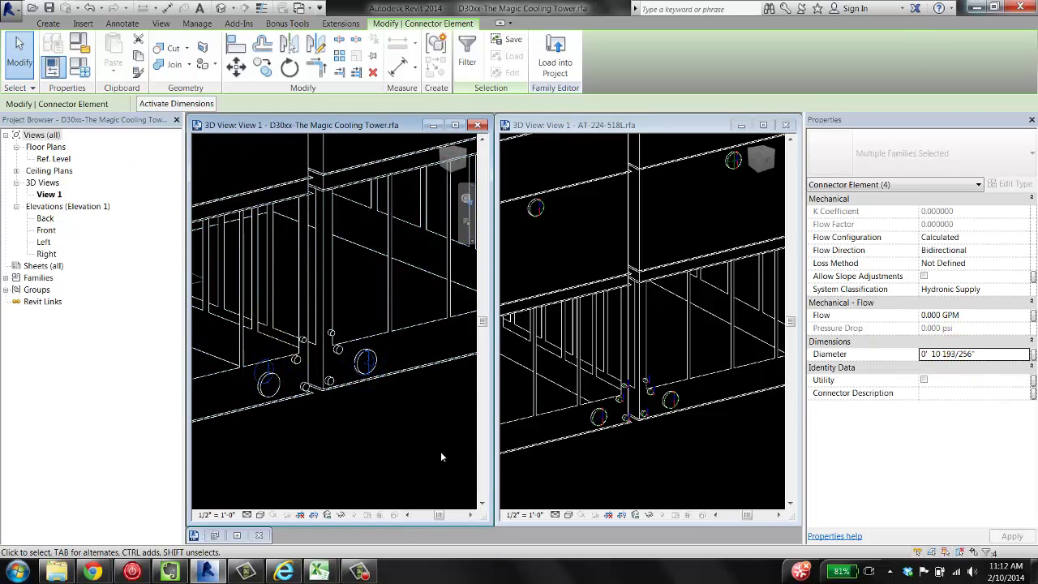
{"action": "left_click", "coordinate": [405, 424]}
{"action": "scroll", "coordinate": [405, 423], "scroll_direction": "down", "scroll_amount": 2}
{"action": "scroll", "coordinate": [406, 424], "scroll_direction": "down", "scroll_amount": 2}
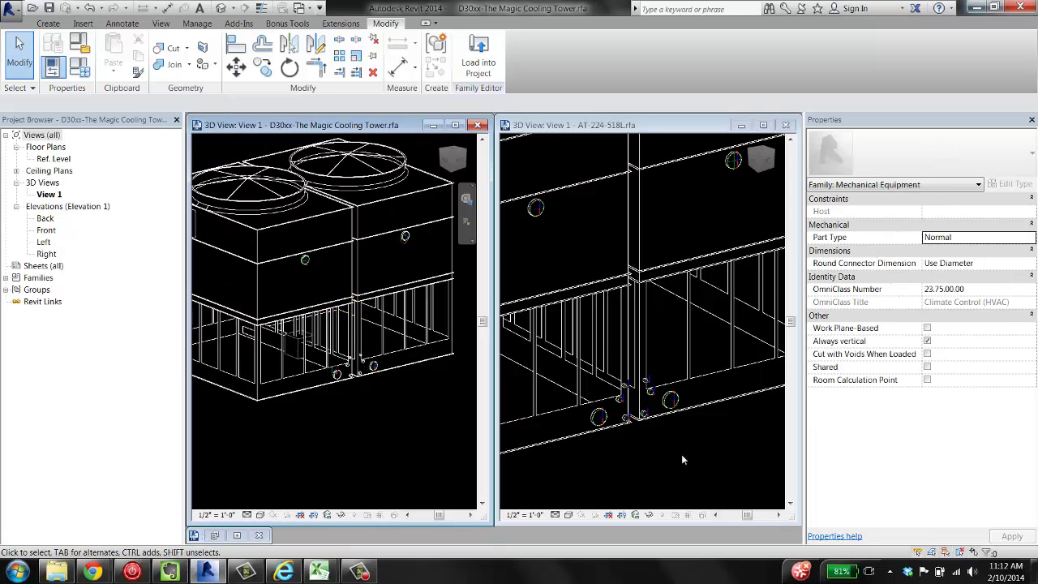
{"action": "left_click", "coordinate": [591, 435]}
{"action": "scroll", "coordinate": [600, 422], "scroll_direction": "up", "scroll_amount": 2}
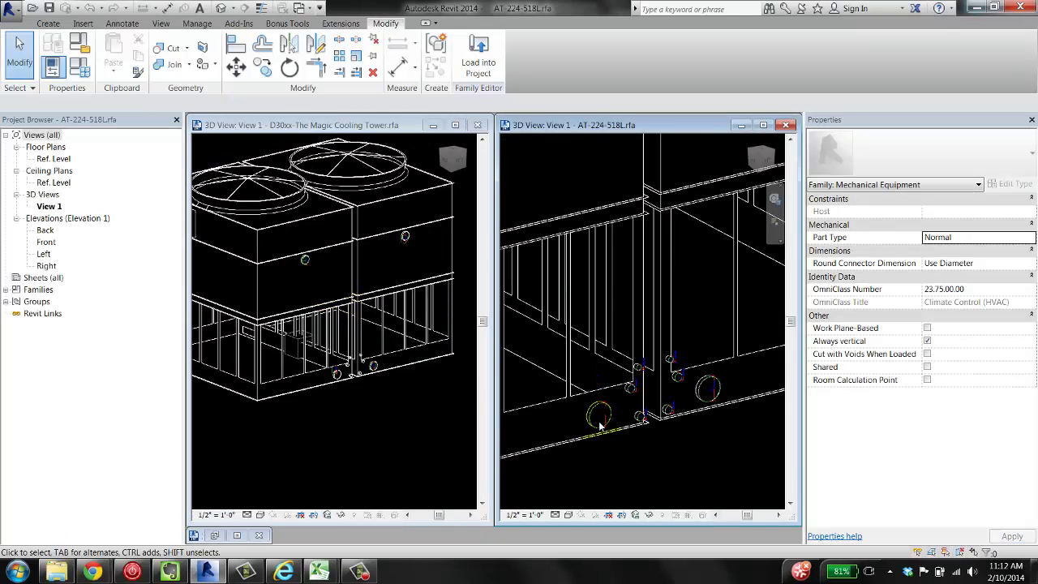
{"action": "scroll", "coordinate": [600, 426], "scroll_direction": "up", "scroll_amount": 1}
{"action": "left_click", "coordinate": [600, 426]}
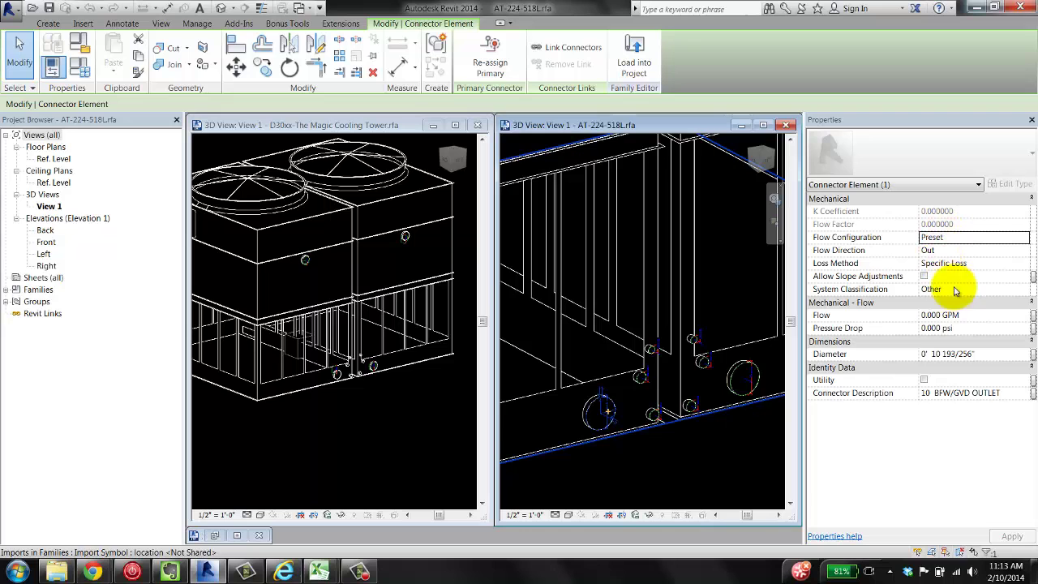
Set the front upper connector to Preset flow with Specific Loss
{"action": "left_click", "coordinate": [370, 451]}
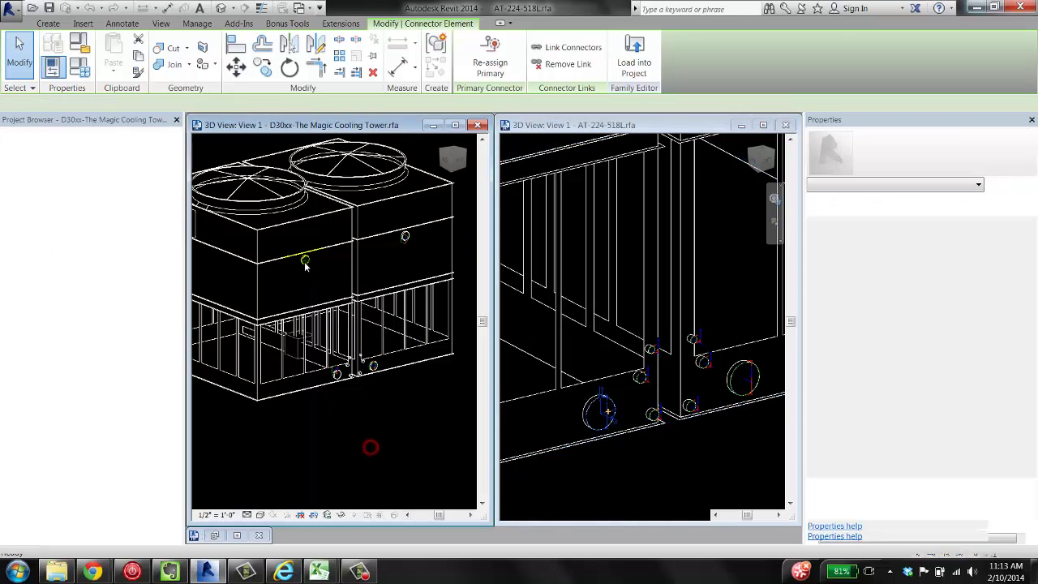
{"action": "left_click", "coordinate": [307, 290]}
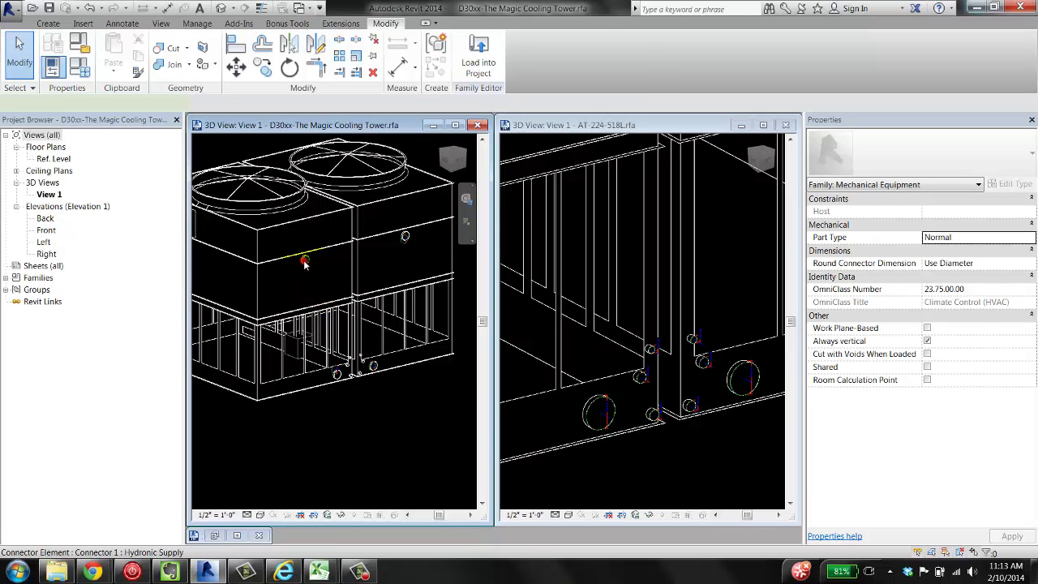
{"action": "left_click", "coordinate": [305, 262]}
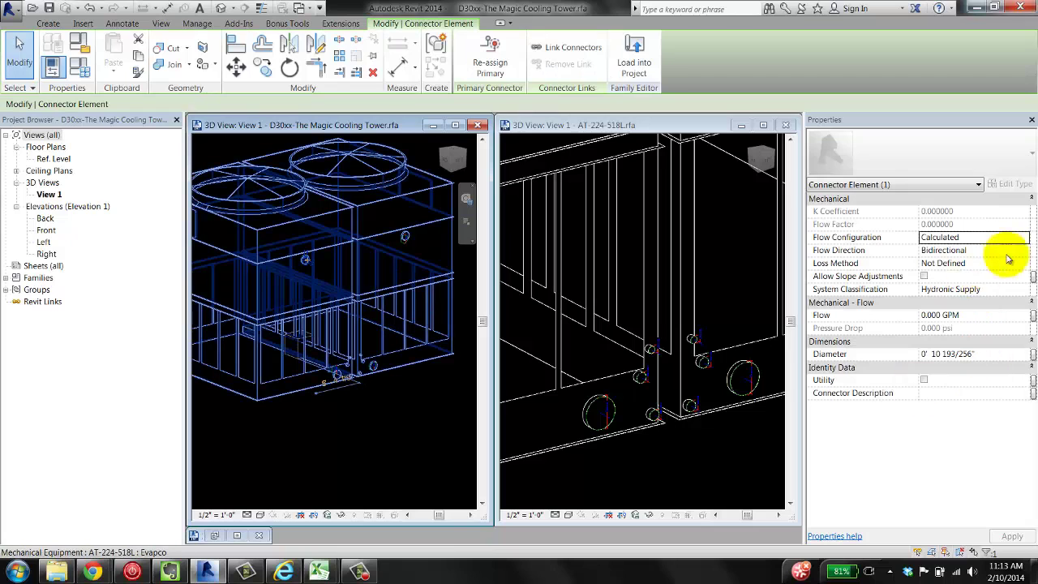
{"action": "left_click", "coordinate": [1024, 238]}
{"action": "left_click", "coordinate": [928, 253]}
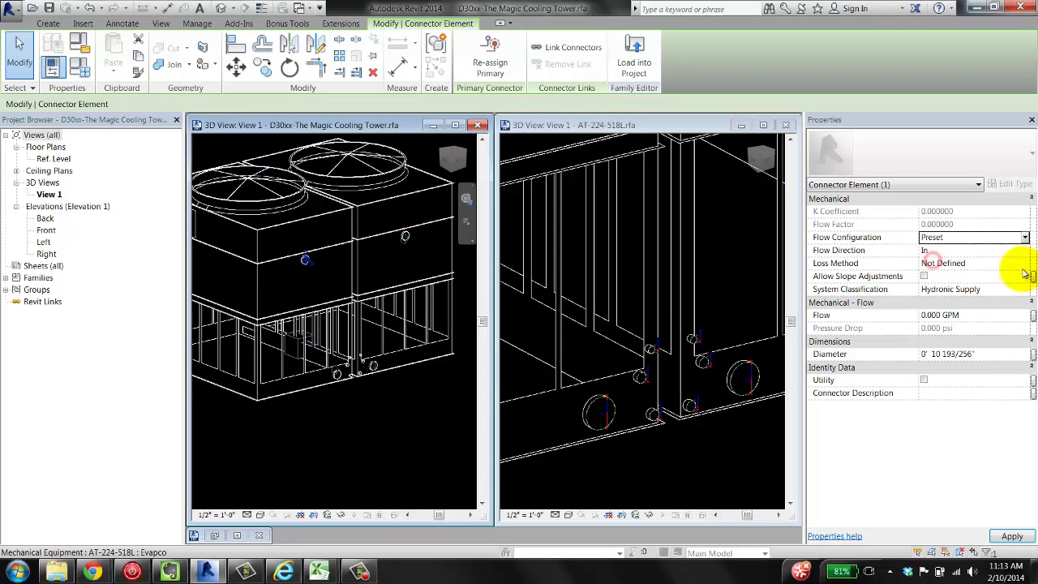
{"action": "left_click", "coordinate": [1022, 263]}
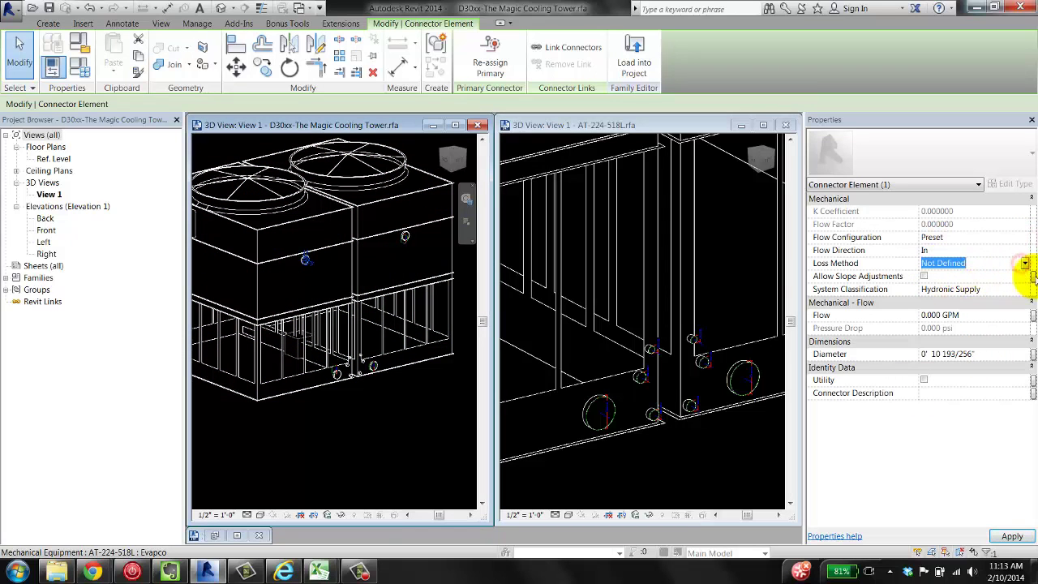
{"action": "left_click", "coordinate": [1026, 265]}
{"action": "left_click", "coordinate": [957, 302]}
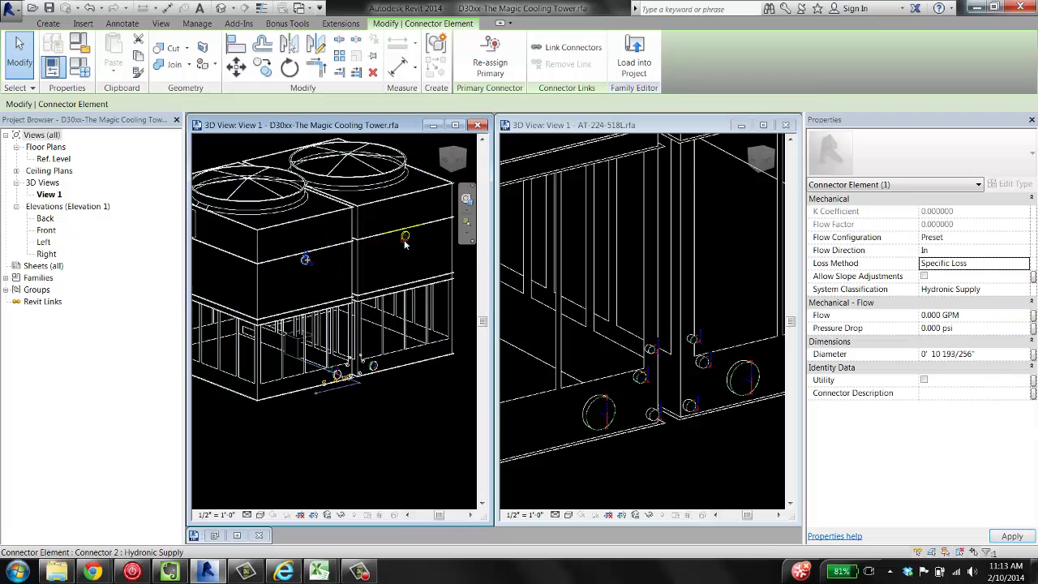
Give the second upper connector Preset flow and Specific Loss as well
{"action": "left_click", "coordinate": [1025, 238]}
{"action": "left_click", "coordinate": [932, 261]}
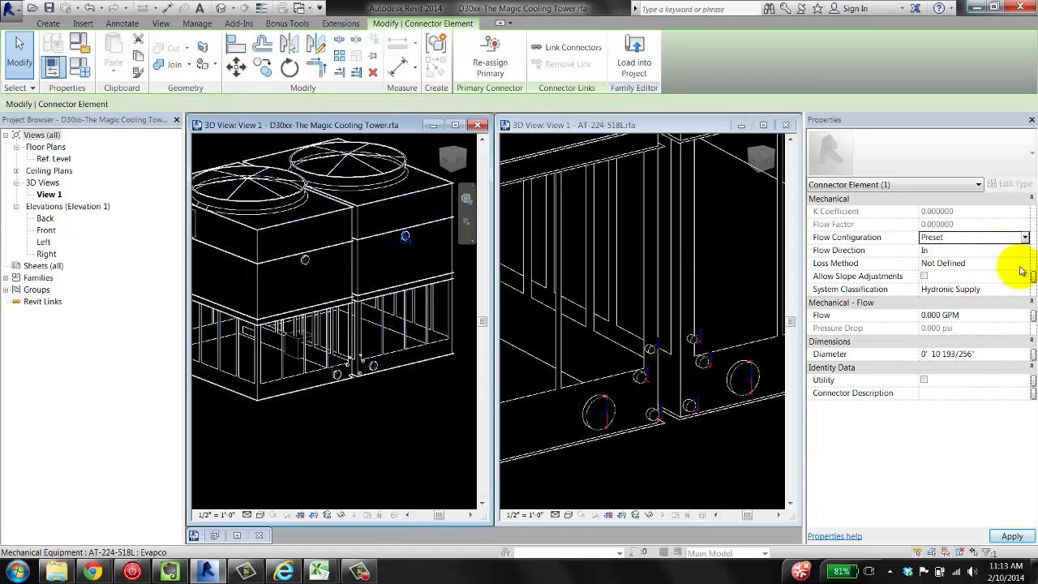
{"action": "left_click", "coordinate": [1024, 263]}
{"action": "left_click", "coordinate": [953, 298]}
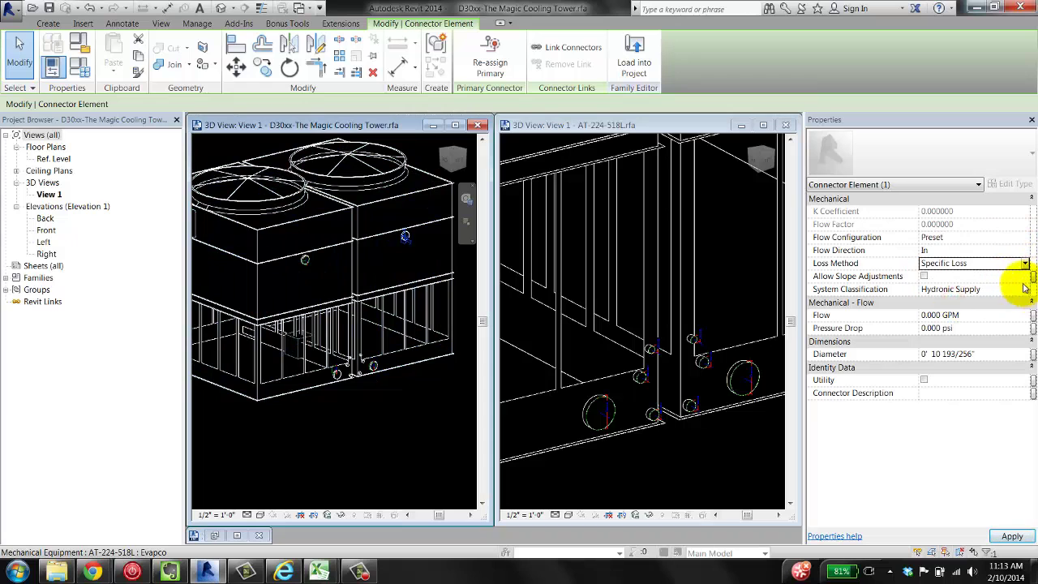
{"action": "left_click", "coordinate": [393, 420]}
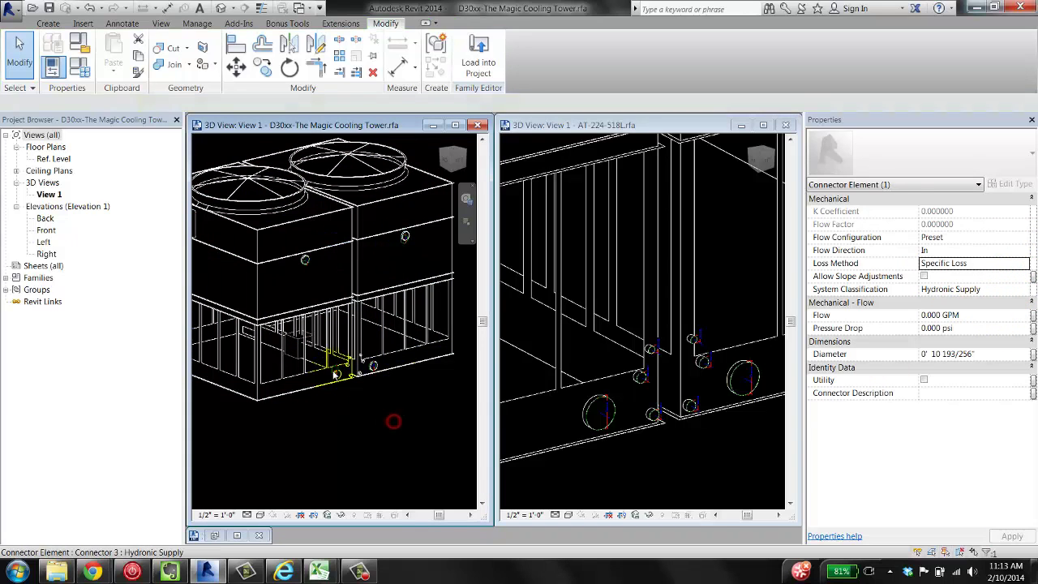
{"action": "left_click", "coordinate": [337, 373]}
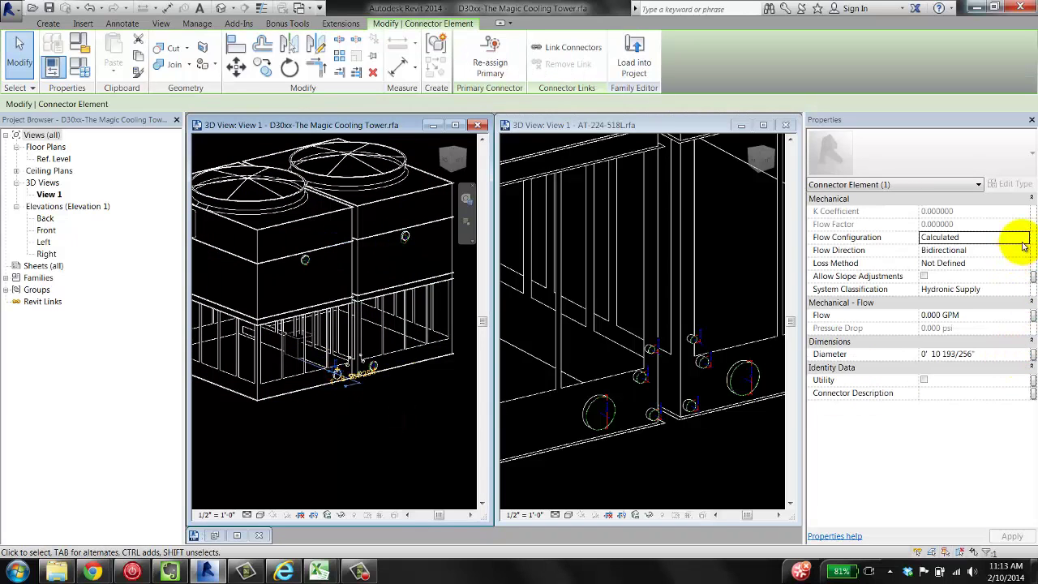
Make the first lower connector Preset, Out, Specific Loss and Hydronic Return
{"action": "left_click", "coordinate": [1024, 244]}
{"action": "left_click", "coordinate": [1031, 258]}
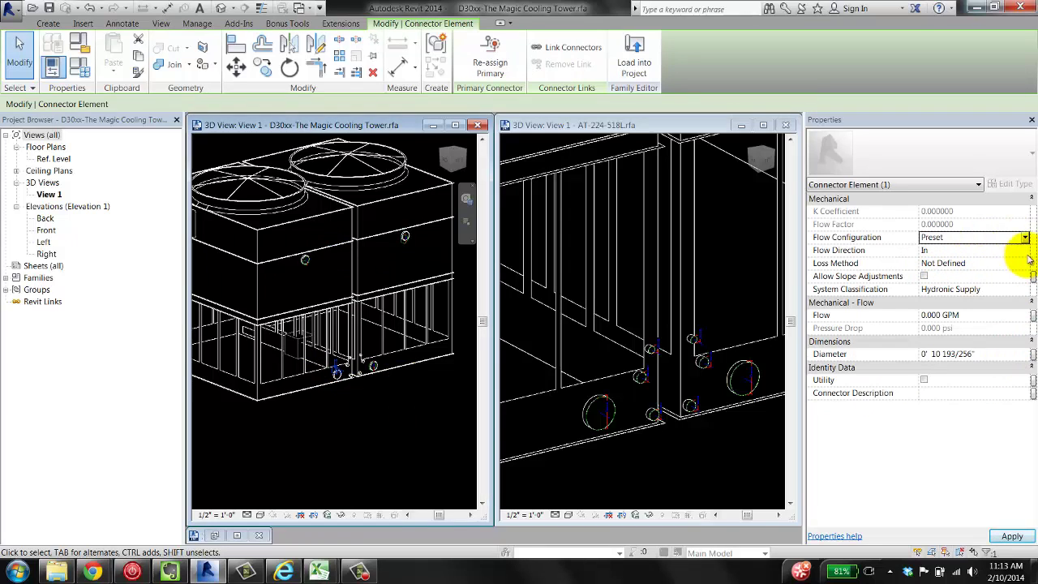
{"action": "left_click", "coordinate": [1025, 250]}
{"action": "left_click", "coordinate": [957, 276]}
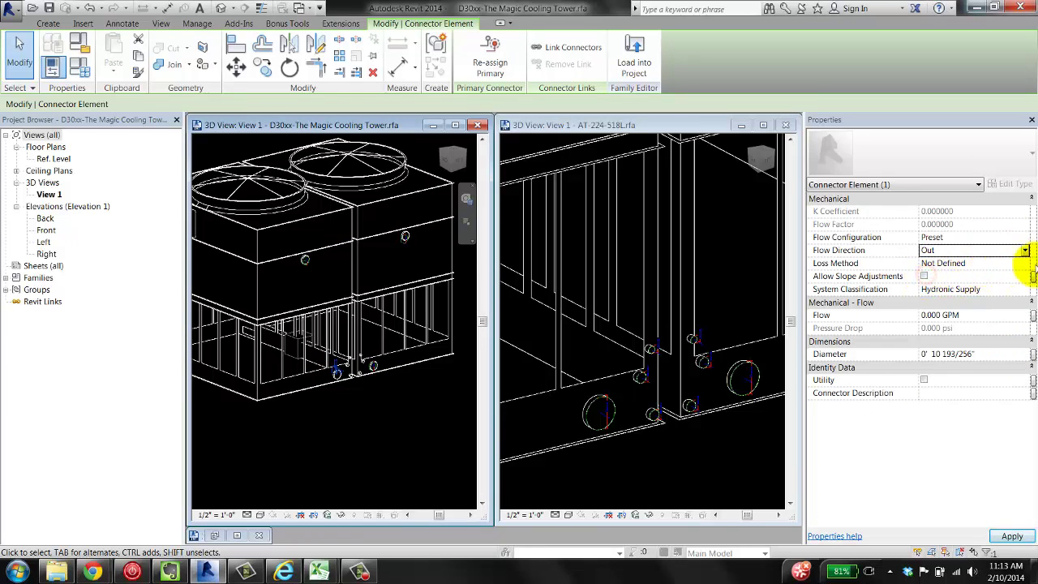
{"action": "left_click", "coordinate": [1026, 263]}
{"action": "left_click", "coordinate": [1003, 300]}
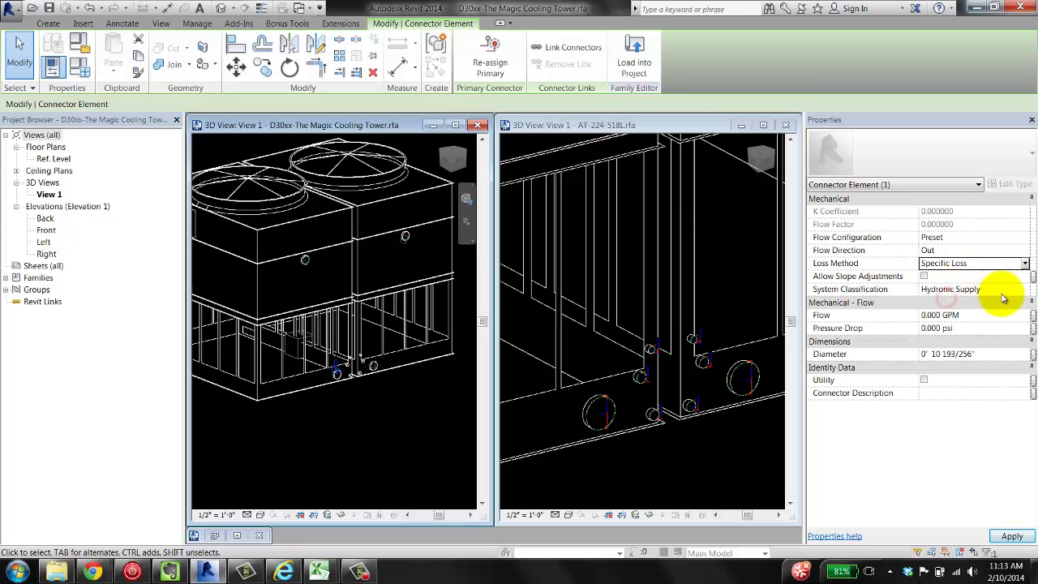
{"action": "left_click", "coordinate": [1025, 290]}
{"action": "left_click", "coordinate": [965, 307]}
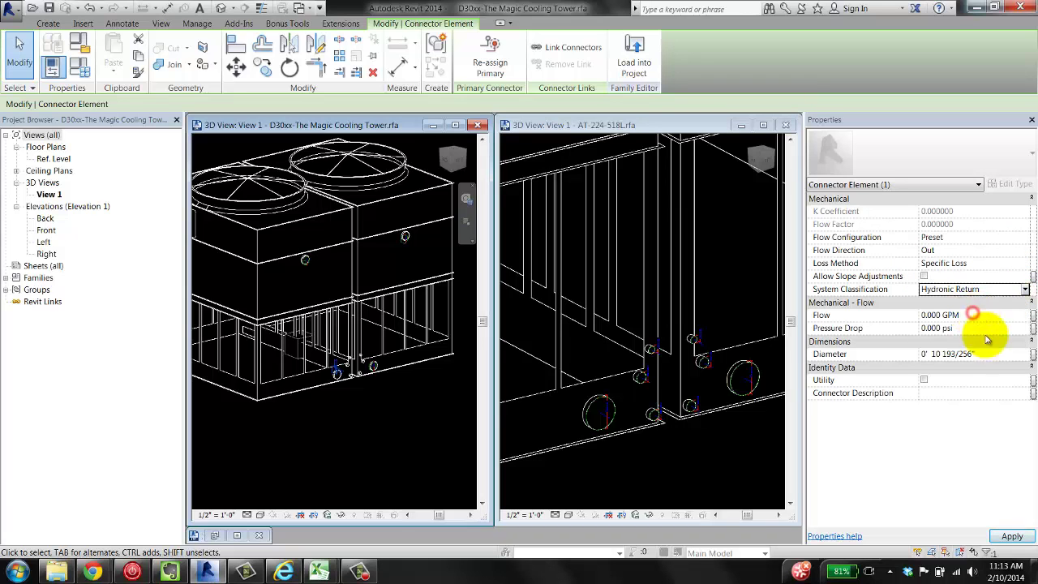
Give the other lower connector the same Preset, Out, Specific Loss, Hydronic Return settings
{"action": "left_click", "coordinate": [390, 386]}
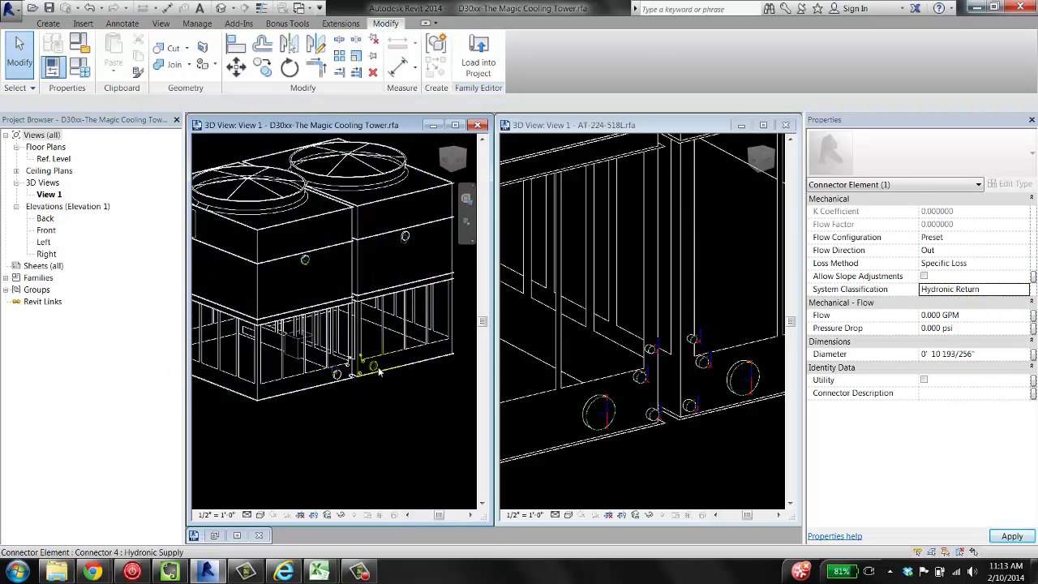
{"action": "left_click", "coordinate": [974, 237]}
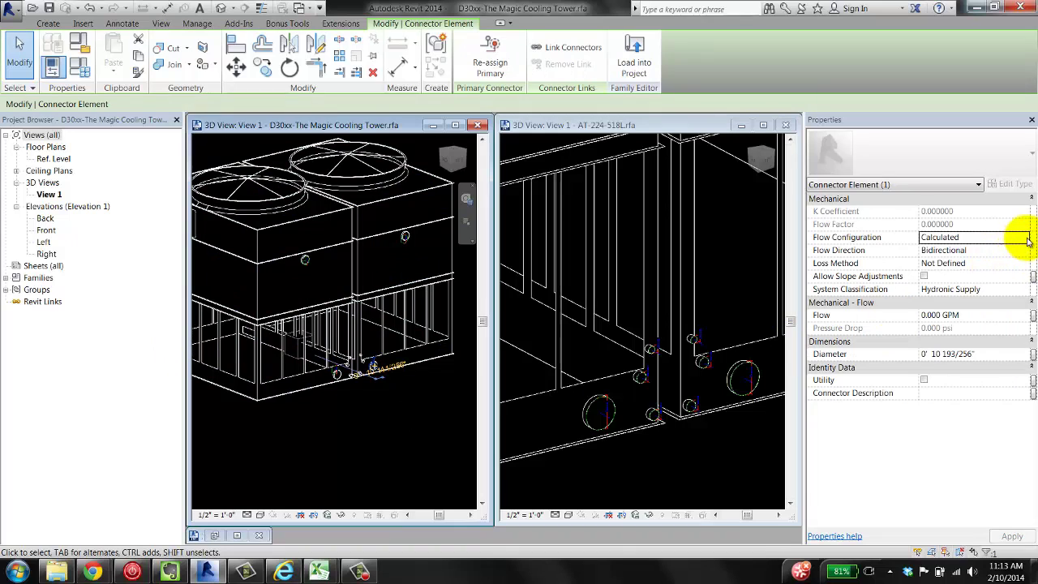
{"action": "left_click", "coordinate": [1026, 237]}
{"action": "left_click", "coordinate": [941, 261]}
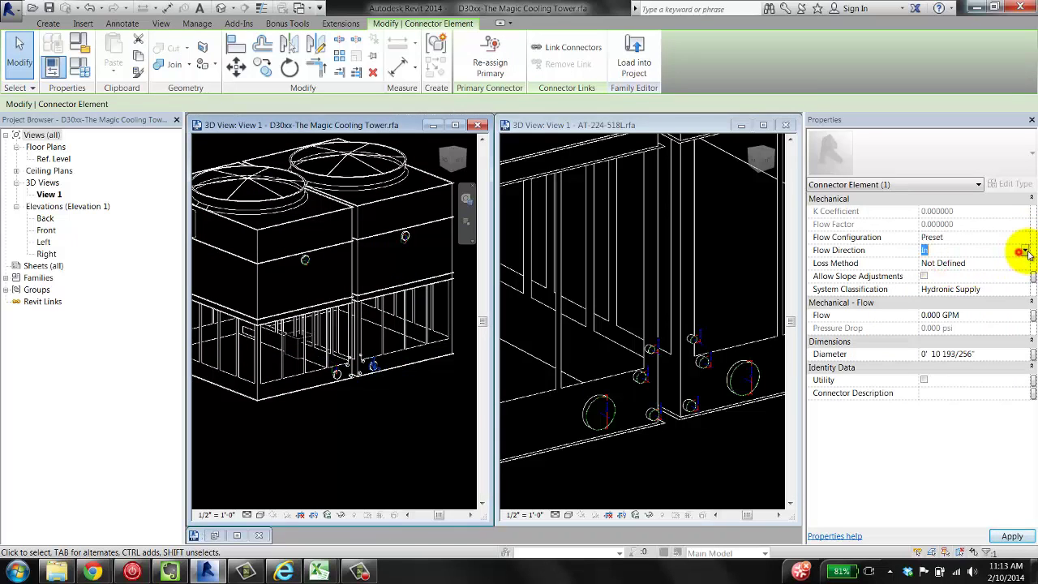
{"action": "left_click", "coordinate": [1026, 251]}
{"action": "left_click", "coordinate": [1021, 273]}
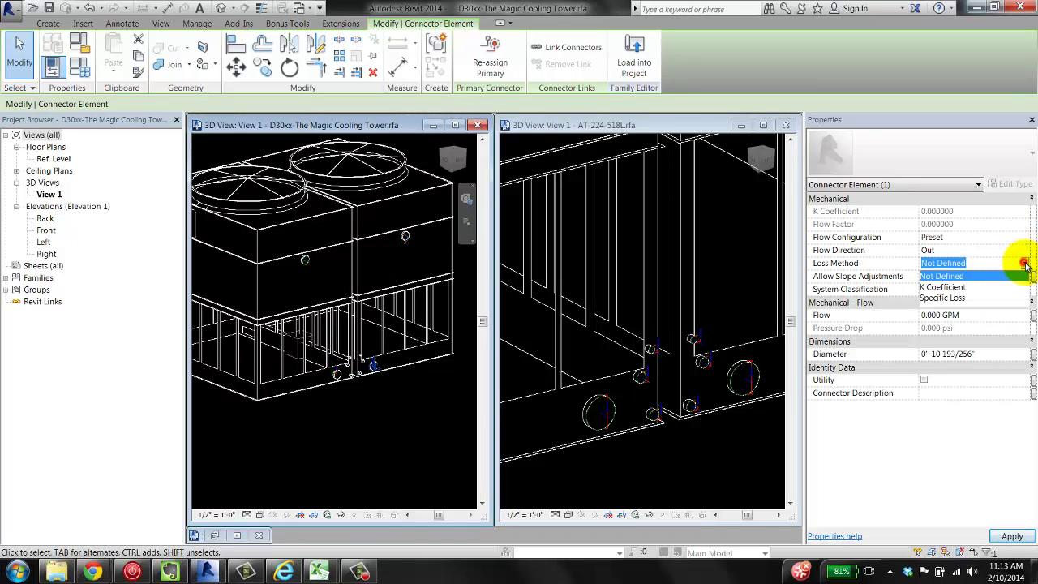
{"action": "left_click", "coordinate": [942, 298]}
{"action": "left_click", "coordinate": [990, 289]}
{"action": "left_click", "coordinate": [1025, 290]}
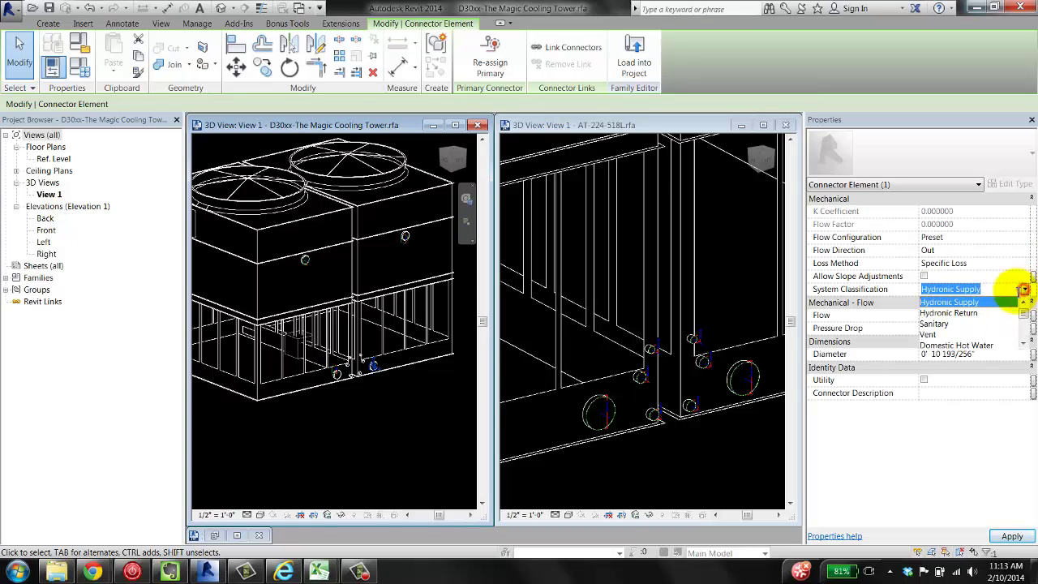
{"action": "left_click", "coordinate": [949, 313]}
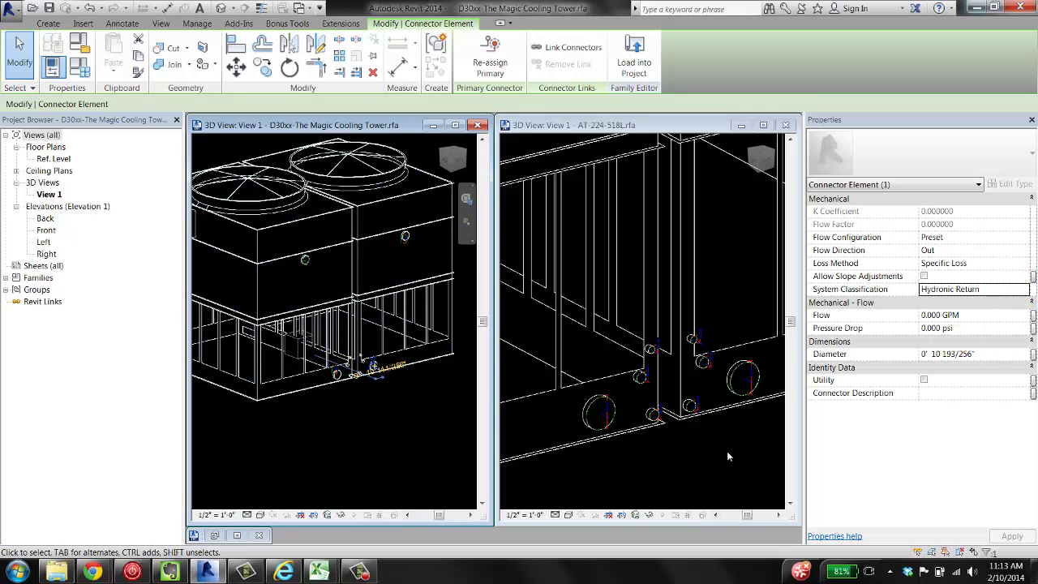
{"action": "left_click", "coordinate": [674, 454]}
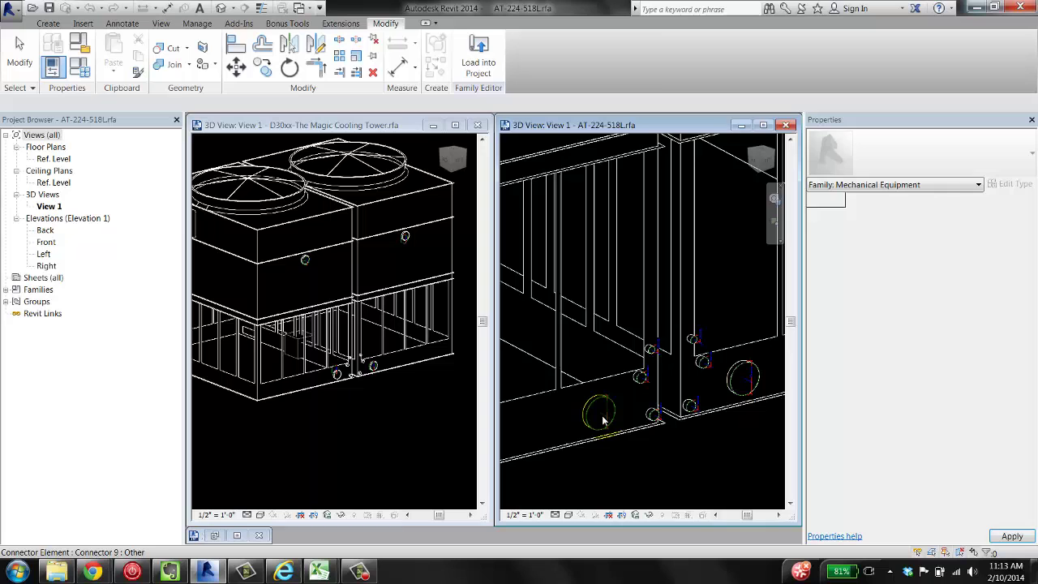
Select the vendor outlet connector and copy its '10 BFW/GVD OUTLET' description
{"action": "left_click", "coordinate": [603, 419]}
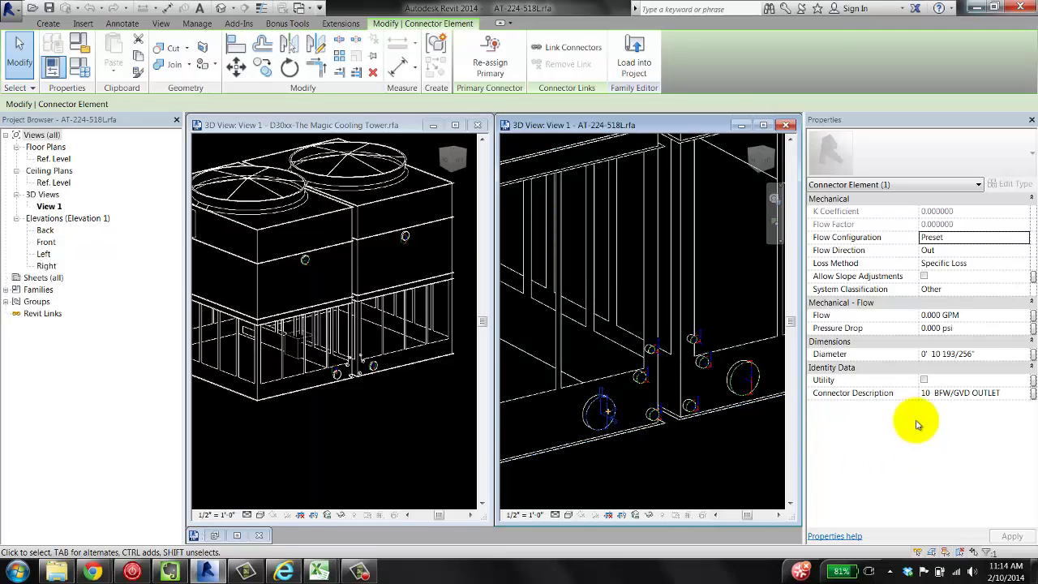
{"action": "left_click", "coordinate": [1013, 393]}
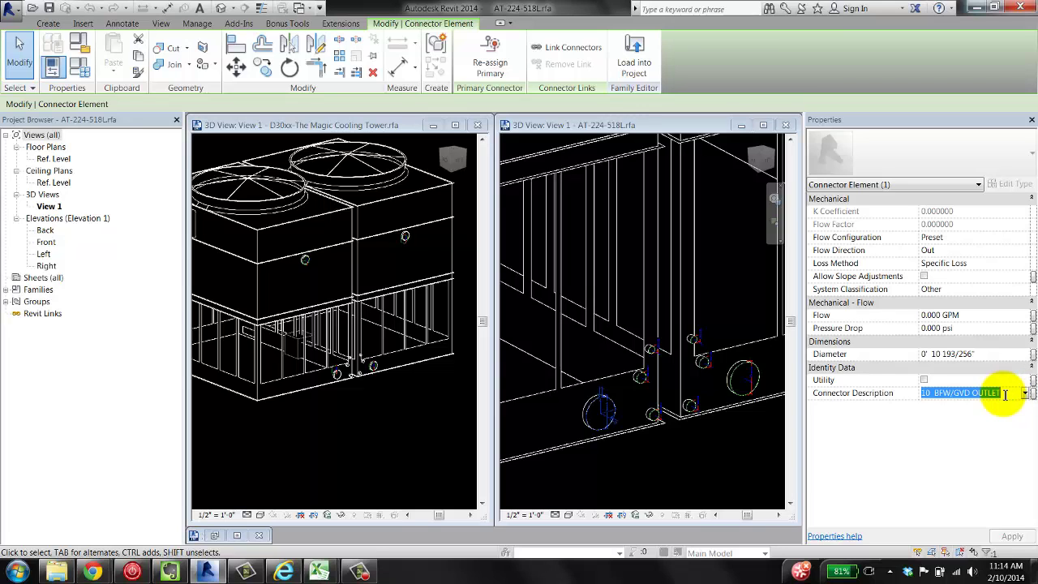
Paste '10 BFW/GVD OUTLET' as the description of both return connectors
{"action": "left_click", "coordinate": [340, 367]}
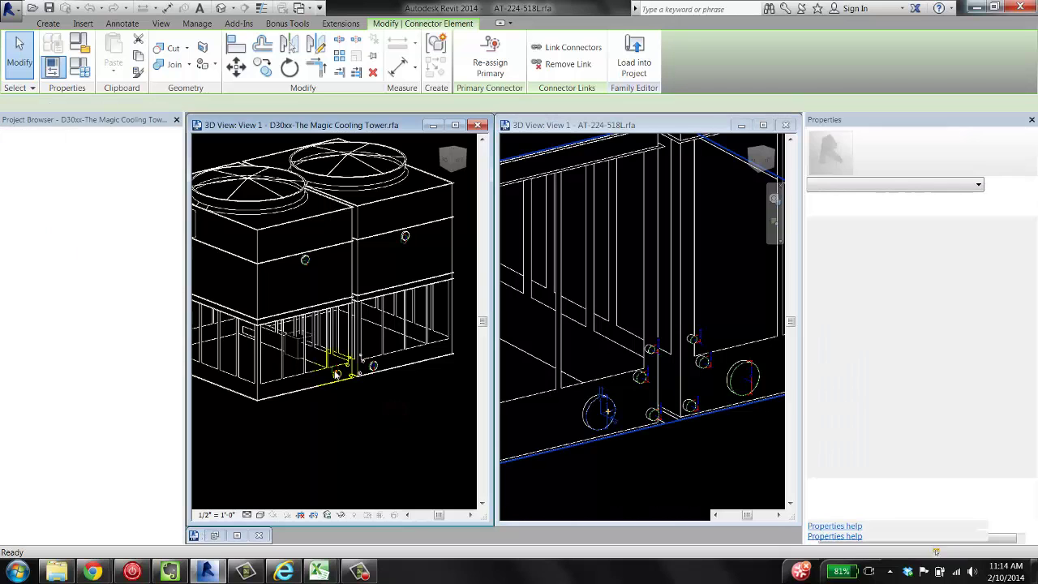
{"action": "left_click", "coordinate": [337, 373]}
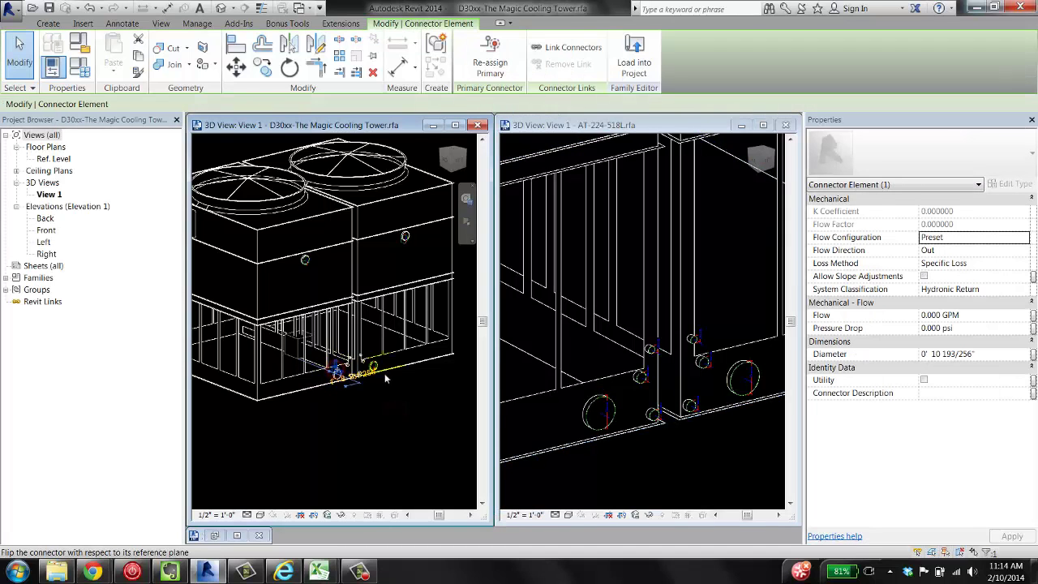
{"action": "scroll", "coordinate": [341, 367], "scroll_direction": "up", "scroll_amount": 5}
{"action": "left_click", "coordinate": [379, 371], "text": "ctrl"}
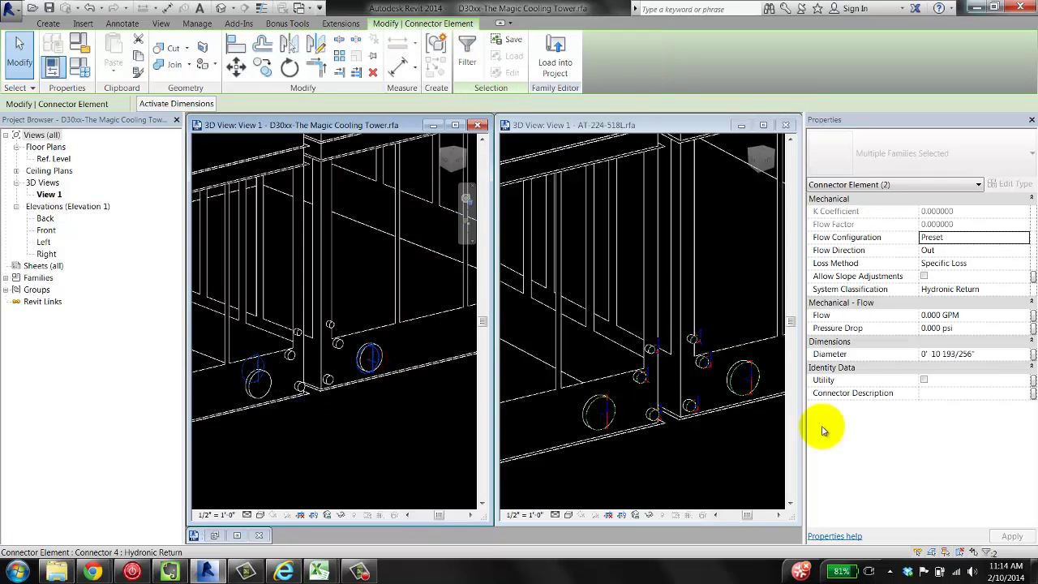
{"action": "left_click", "coordinate": [892, 394]}
{"action": "type", "text": "10 BFW/GVD OUTLET"}
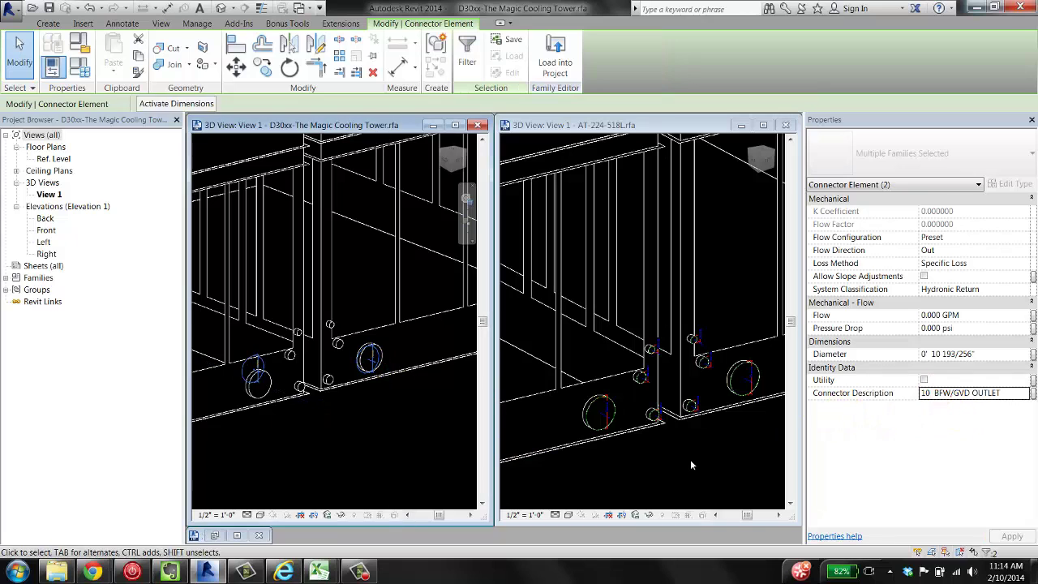
Copy the vendor inlet description and apply '10 BFW/GVD INLET' to the supply connectors
{"action": "left_click", "coordinate": [529, 459]}
{"action": "scroll", "coordinate": [614, 296], "scroll_direction": "down", "scroll_amount": 3}
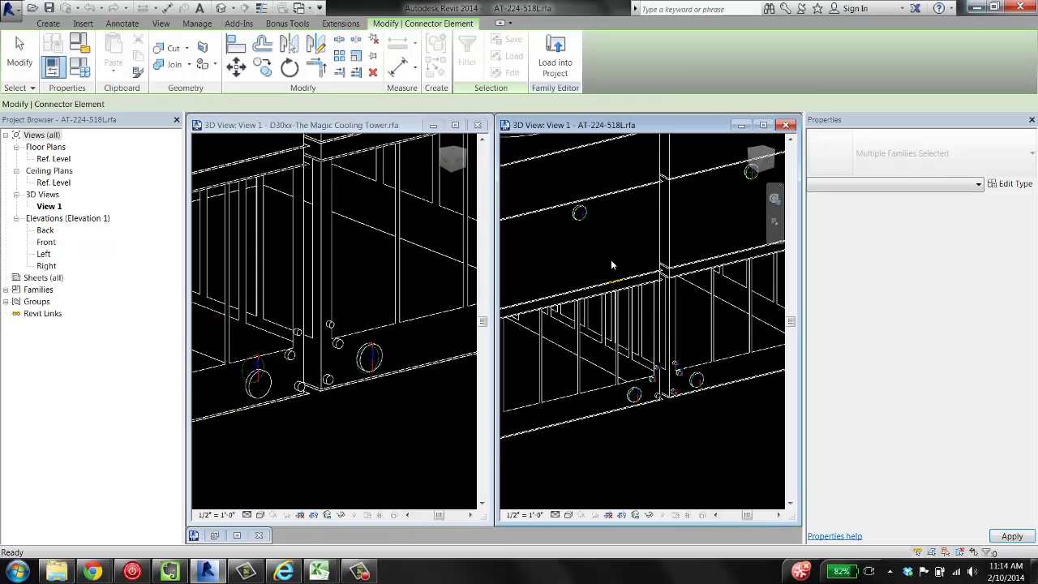
{"action": "left_click", "coordinate": [579, 212]}
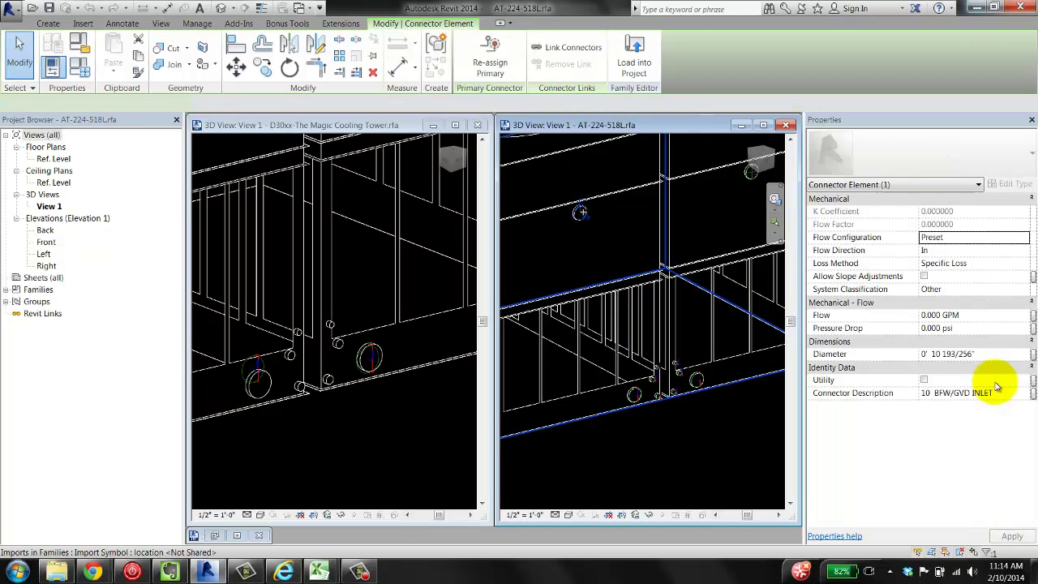
{"action": "left_click", "coordinate": [1004, 394]}
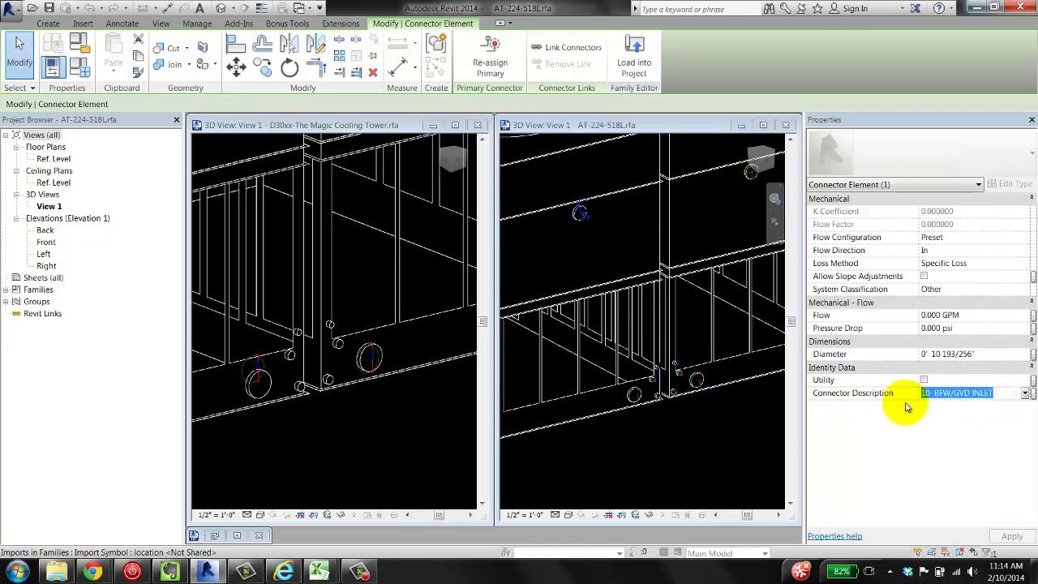
{"action": "left_click", "coordinate": [347, 269]}
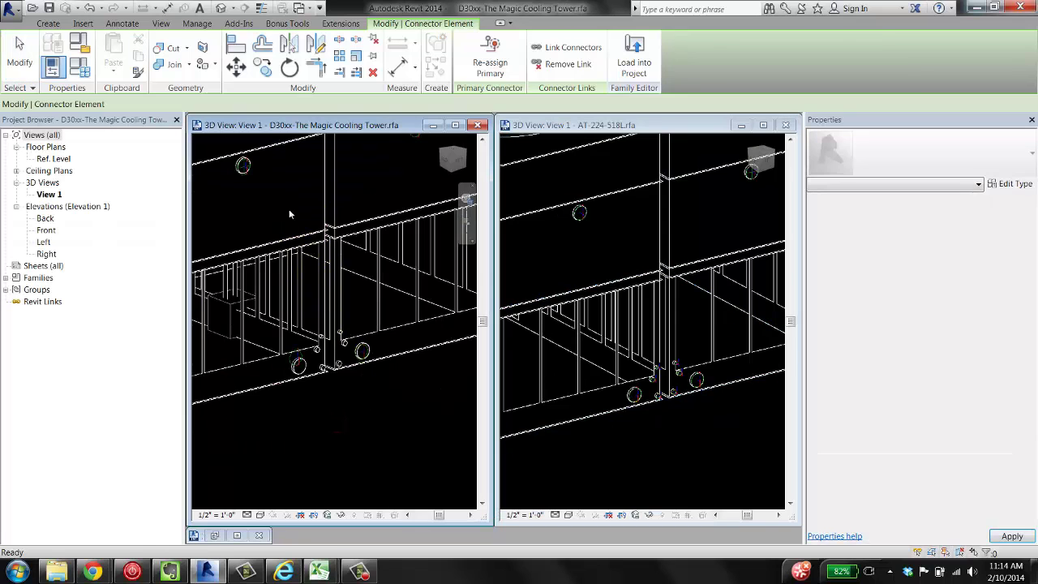
{"action": "left_click", "coordinate": [275, 282]}
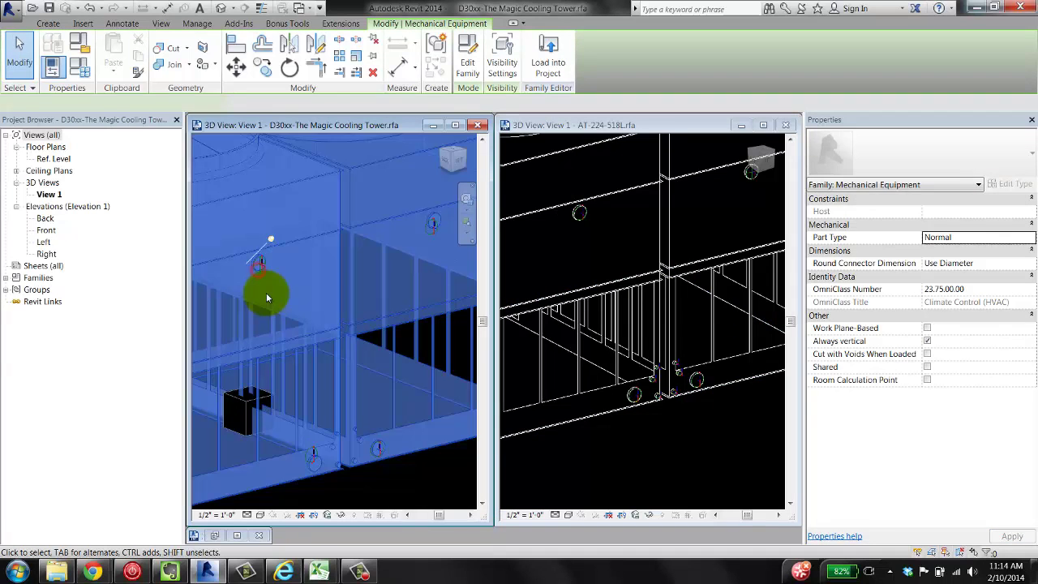
{"action": "key", "text": "Escape"}
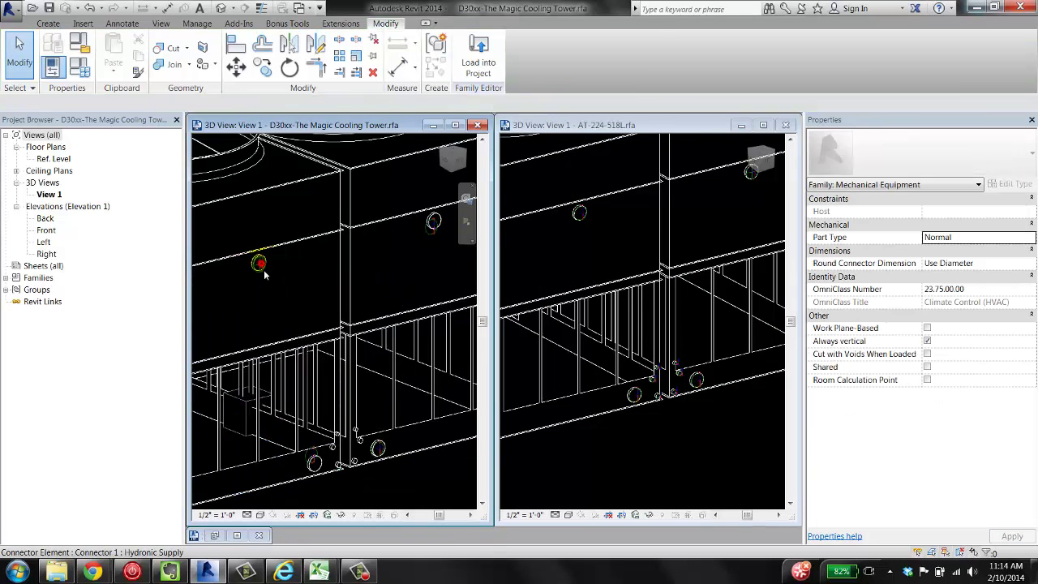
{"action": "left_click", "coordinate": [258, 264]}
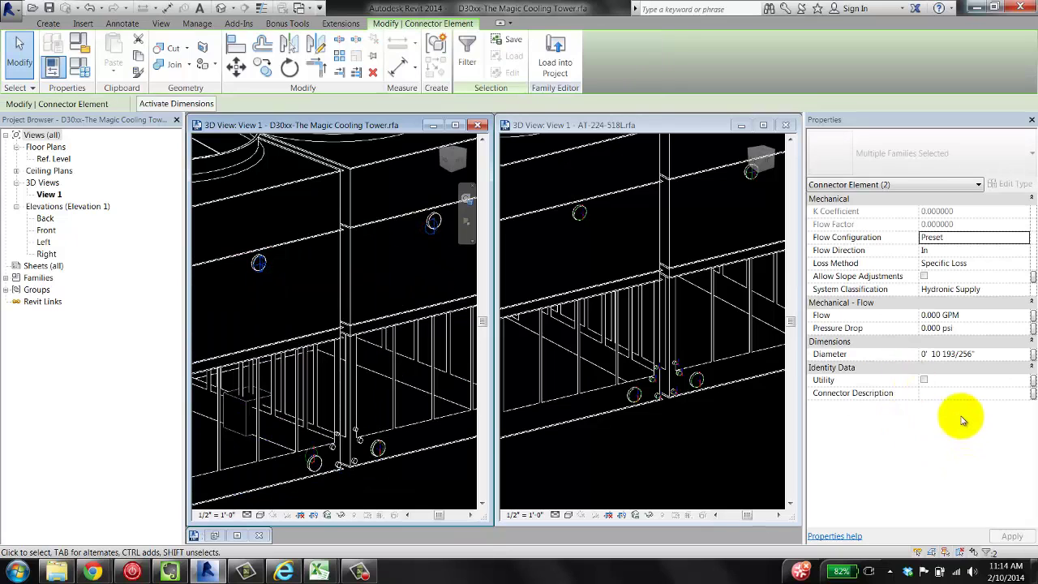
{"action": "left_click", "coordinate": [957, 393]}
{"action": "type", "text": "10 BFW/GVD INLET"}
{"action": "left_click", "coordinate": [434, 223], "text": "ctrl"}
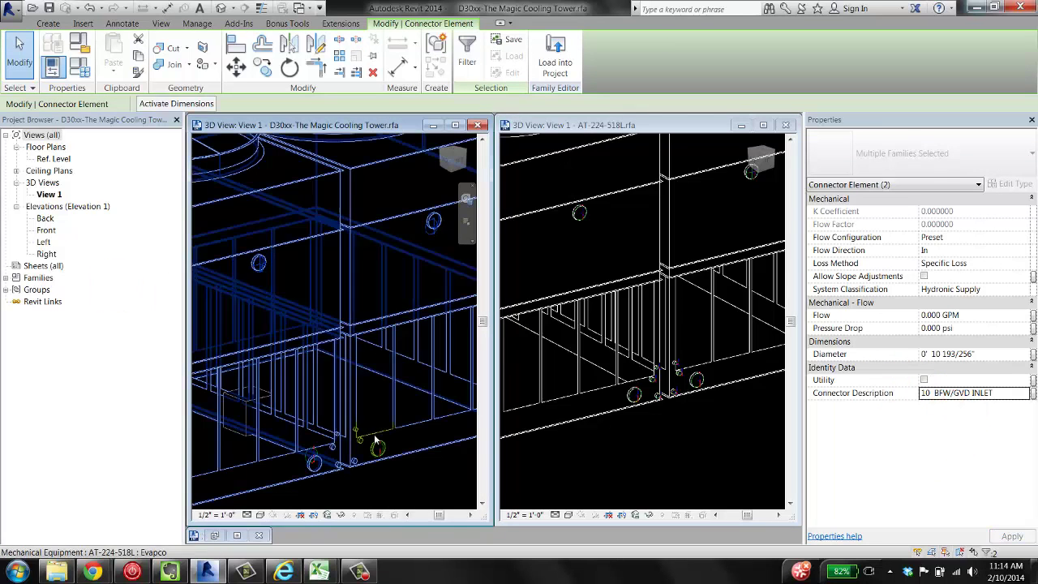
{"action": "key", "text": "Escape"}
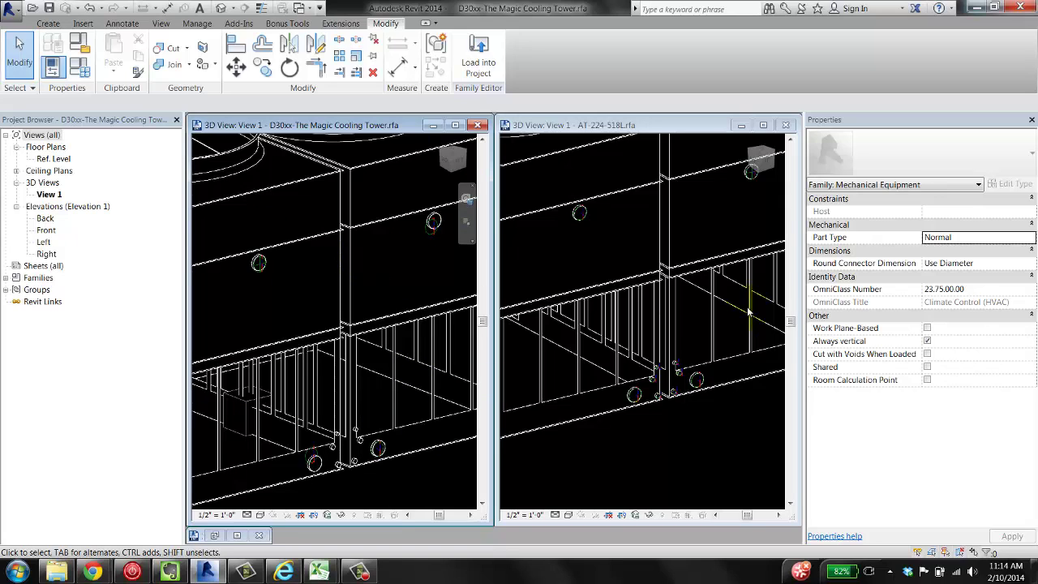
Close the AT-224-518L view, then maximize and zoom out the D30xx 3D view
{"action": "left_click", "coordinate": [786, 125]}
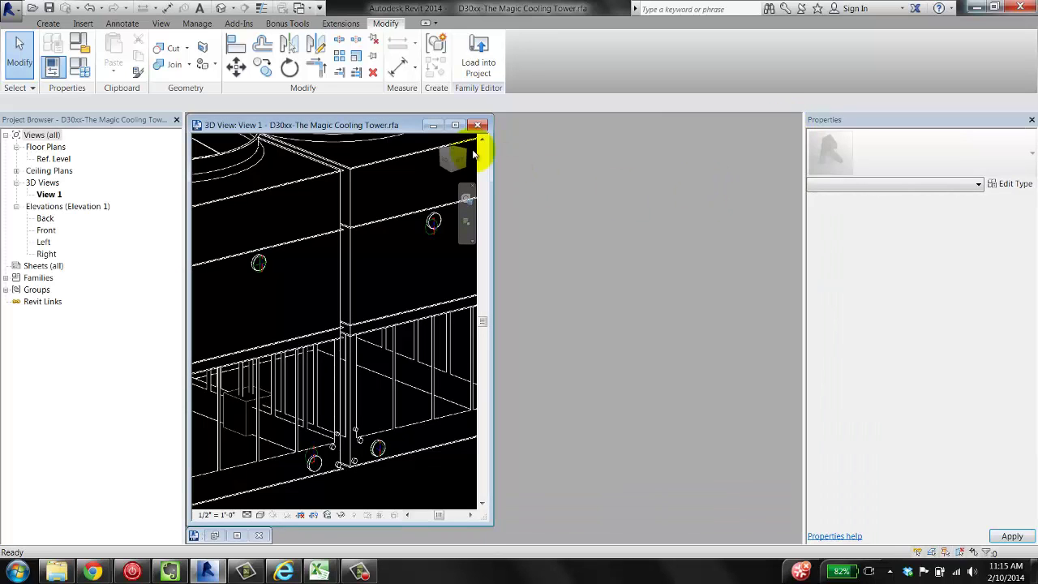
{"action": "left_click", "coordinate": [455, 125]}
{"action": "scroll", "coordinate": [581, 296], "scroll_direction": "down", "scroll_amount": 2}
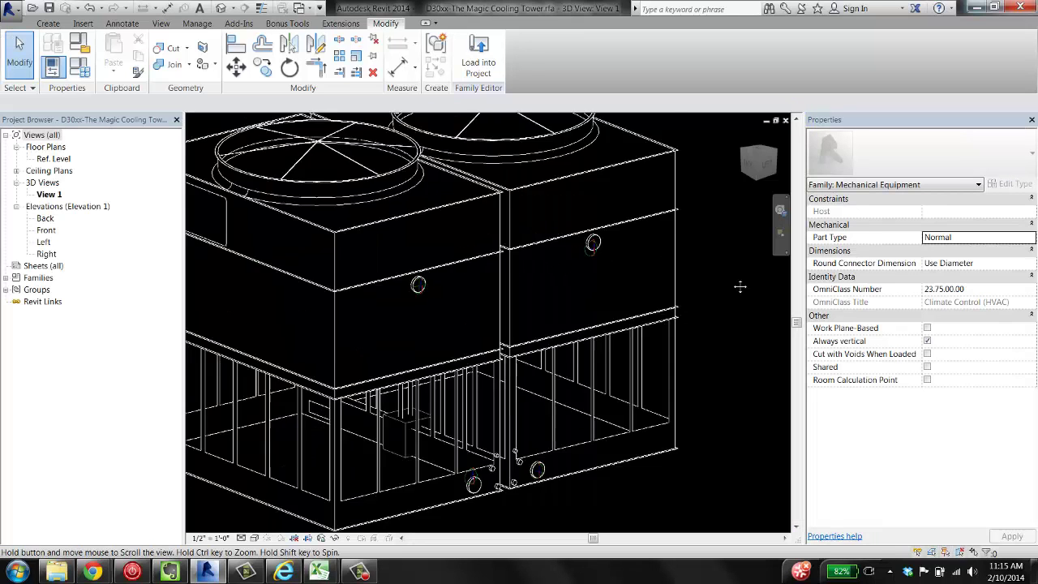
{"action": "scroll", "coordinate": [712, 295], "scroll_direction": "down", "scroll_amount": 2}
{"action": "scroll", "coordinate": [712, 294], "scroll_direction": "down", "scroll_amount": 1}
Open the tower's Left elevation and inspect the left supply connectors against the pipe openings
{"action": "double_click", "coordinate": [46, 244]}
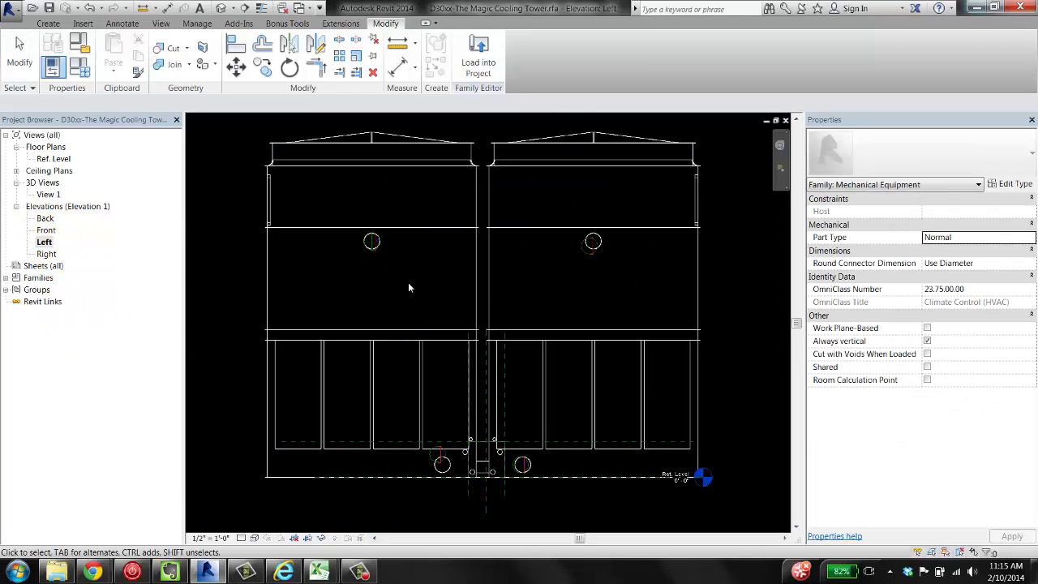
{"action": "scroll", "coordinate": [365, 237], "scroll_direction": "up", "scroll_amount": 5}
{"action": "scroll", "coordinate": [422, 263], "scroll_direction": "up", "scroll_amount": 3}
{"action": "left_click", "coordinate": [406, 272]}
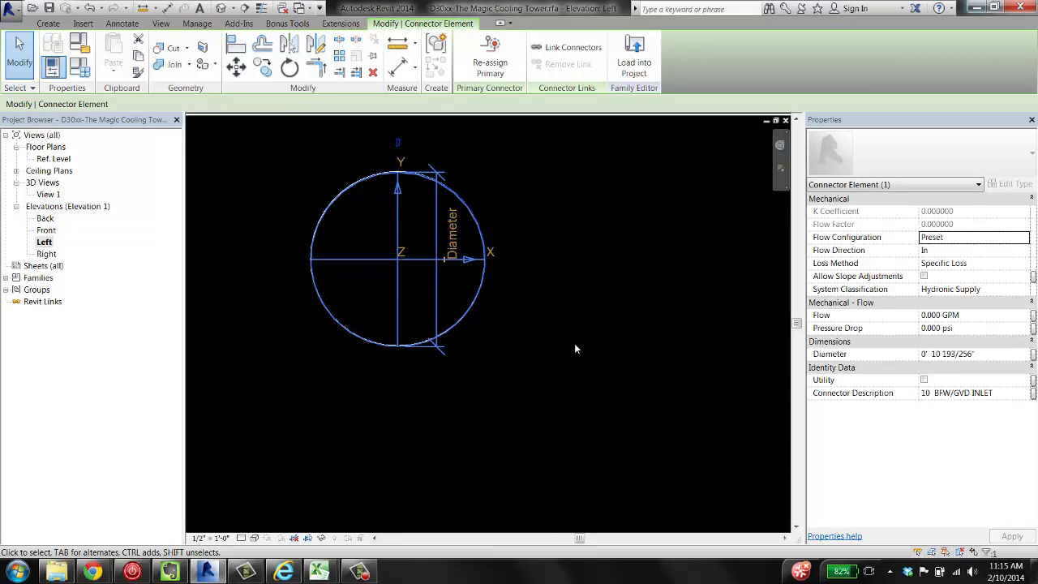
{"action": "left_click", "coordinate": [606, 287]}
{"action": "scroll", "coordinate": [365, 297], "scroll_direction": "down", "scroll_amount": 3}
{"action": "scroll", "coordinate": [621, 318], "scroll_direction": "up", "scroll_amount": 8}
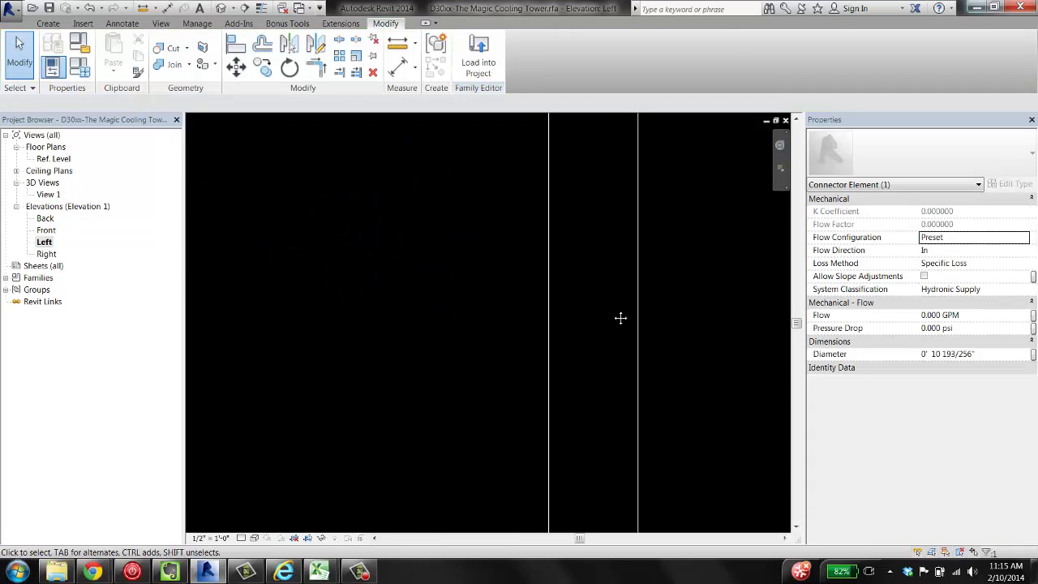
{"action": "scroll", "coordinate": [649, 333], "scroll_direction": "down", "scroll_amount": 3}
{"action": "scroll", "coordinate": [590, 284], "scroll_direction": "down", "scroll_amount": 2}
{"action": "scroll", "coordinate": [575, 284], "scroll_direction": "up", "scroll_amount": 5}
{"action": "left_click", "coordinate": [575, 289]}
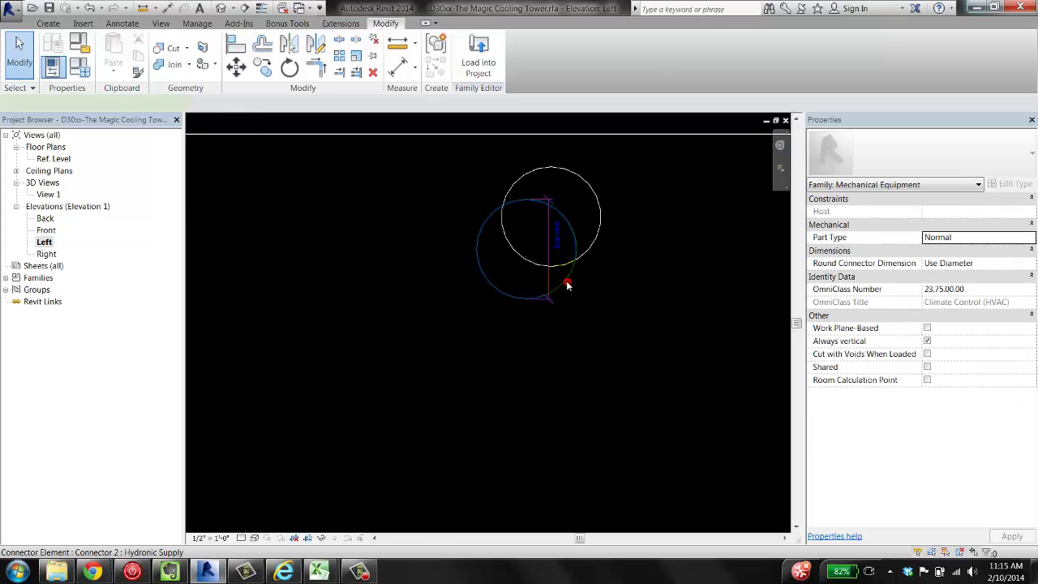
{"action": "left_click", "coordinate": [566, 283]}
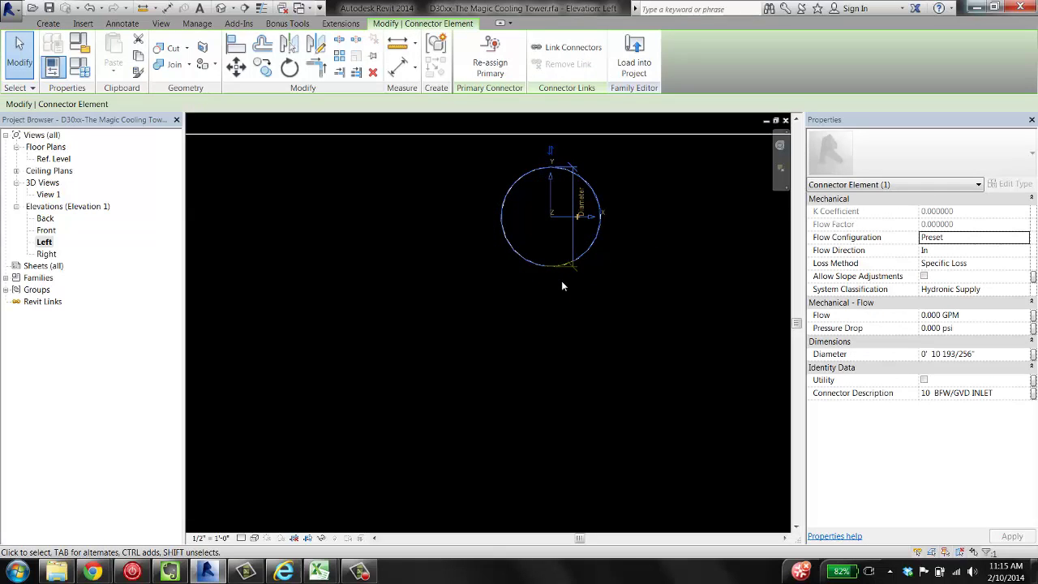
{"action": "left_click", "coordinate": [606, 312]}
Nudge the return connector slightly to the right
{"action": "scroll", "coordinate": [568, 325], "scroll_direction": "down", "scroll_amount": 3}
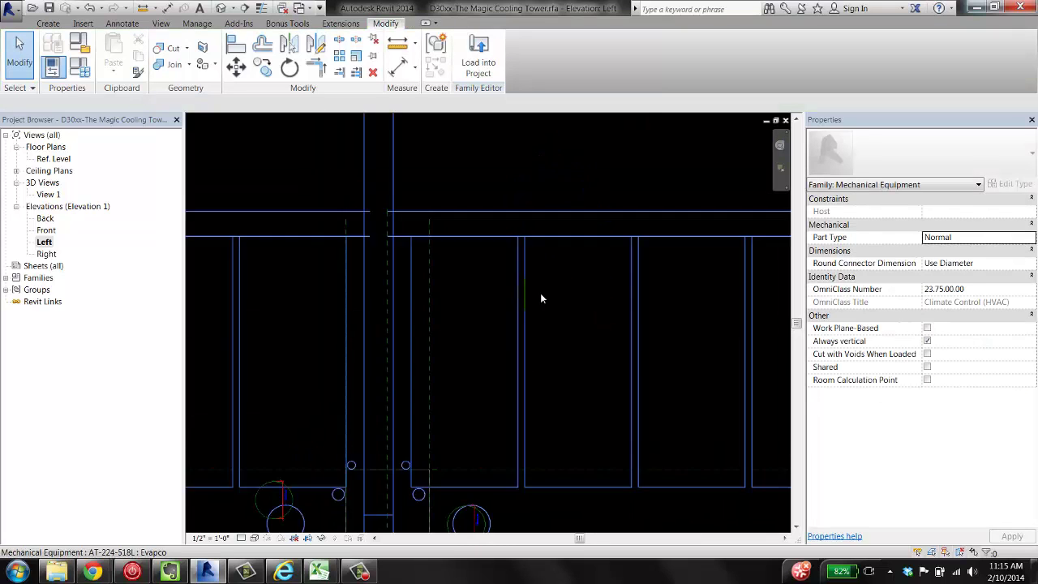
{"action": "scroll", "coordinate": [547, 316], "scroll_direction": "down", "scroll_amount": 2}
{"action": "scroll", "coordinate": [486, 442], "scroll_direction": "up", "scroll_amount": 3}
{"action": "scroll", "coordinate": [463, 452], "scroll_direction": "up", "scroll_amount": 2}
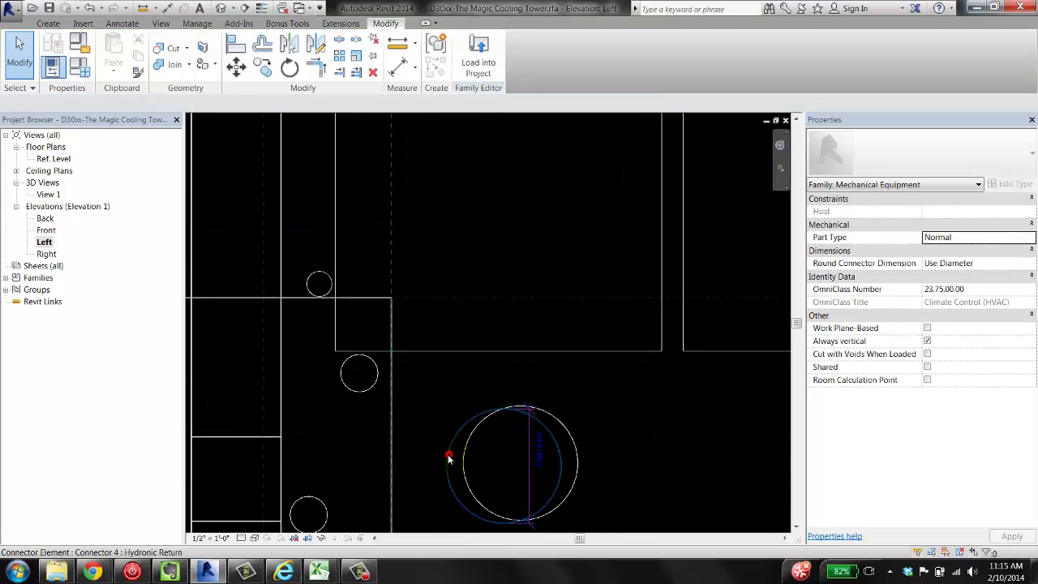
{"action": "left_click", "coordinate": [448, 455]}
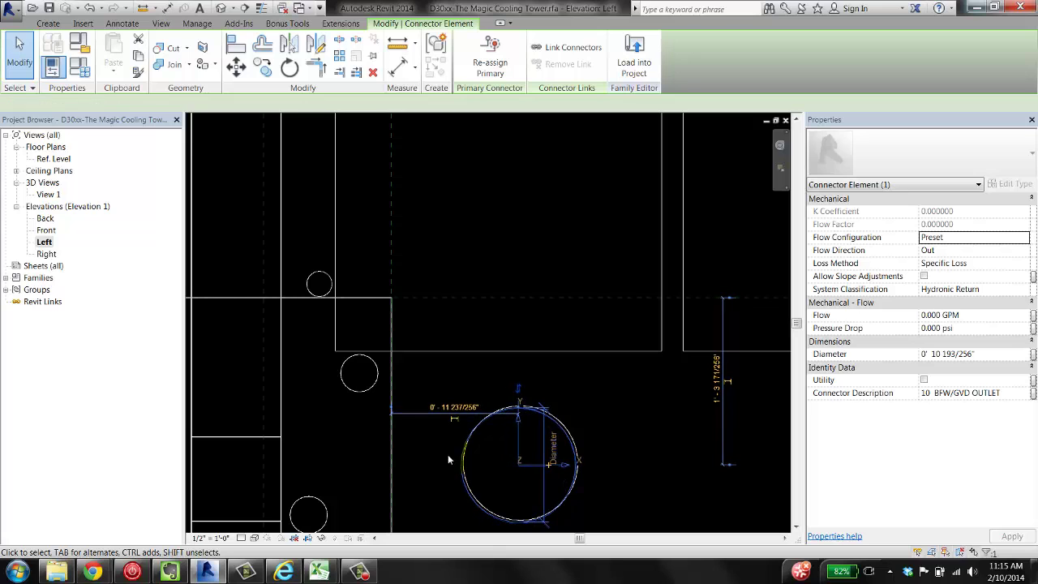
{"action": "key", "text": "Right"}
{"action": "key", "text": "Right"}
{"action": "key", "text": "Right"}
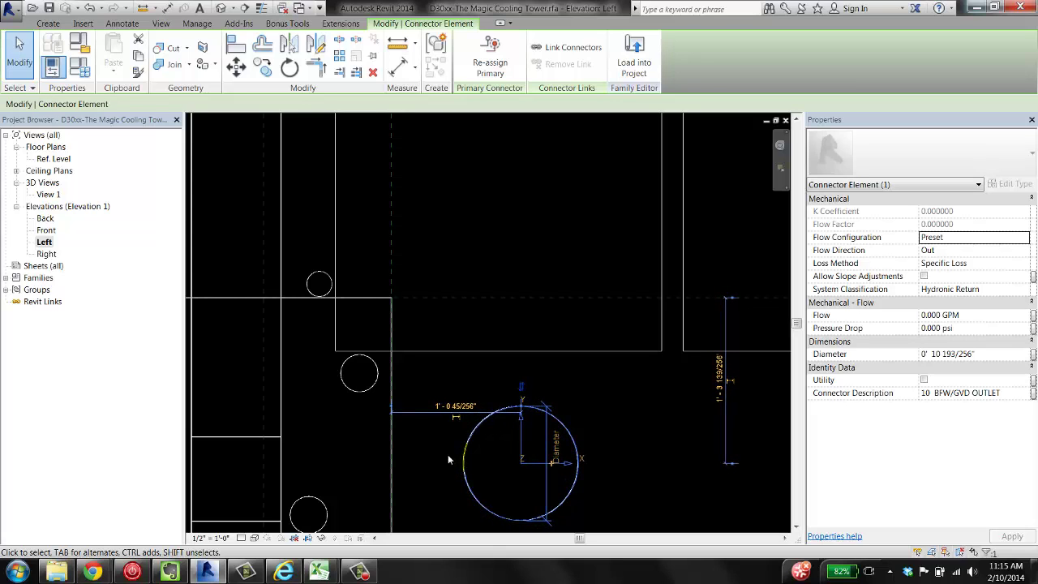
{"action": "left_click", "coordinate": [661, 409]}
Drag the Hydronic Return connector onto the larger lower pipe opening
{"action": "scroll", "coordinate": [559, 361], "scroll_direction": "down", "scroll_amount": 2}
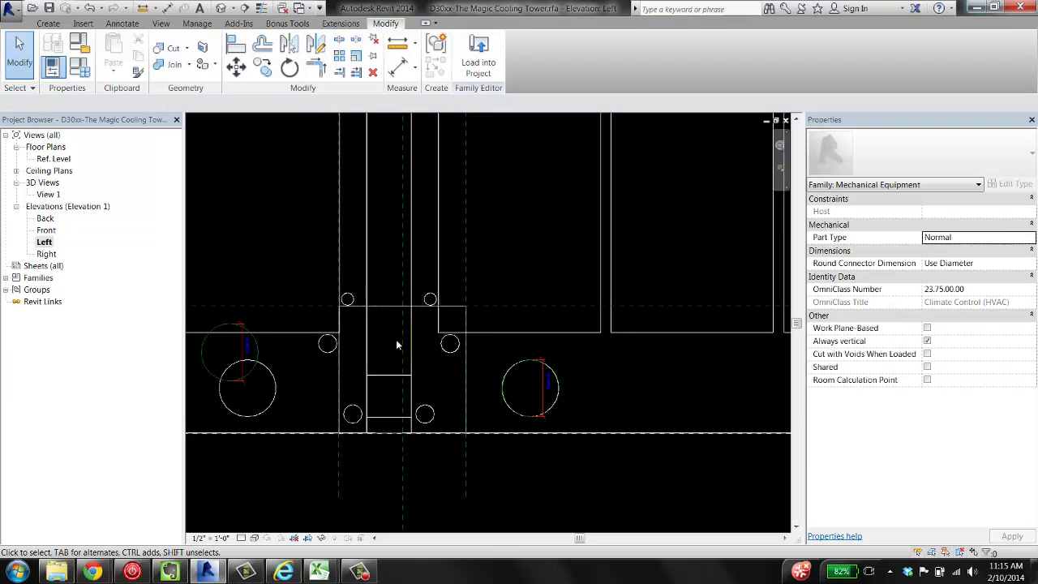
{"action": "middle_click_drag", "start_coordinate": [396, 339], "coordinate": [573, 348]}
{"action": "scroll", "coordinate": [568, 349], "scroll_direction": "up", "scroll_amount": 2}
{"action": "left_click", "coordinate": [508, 323]}
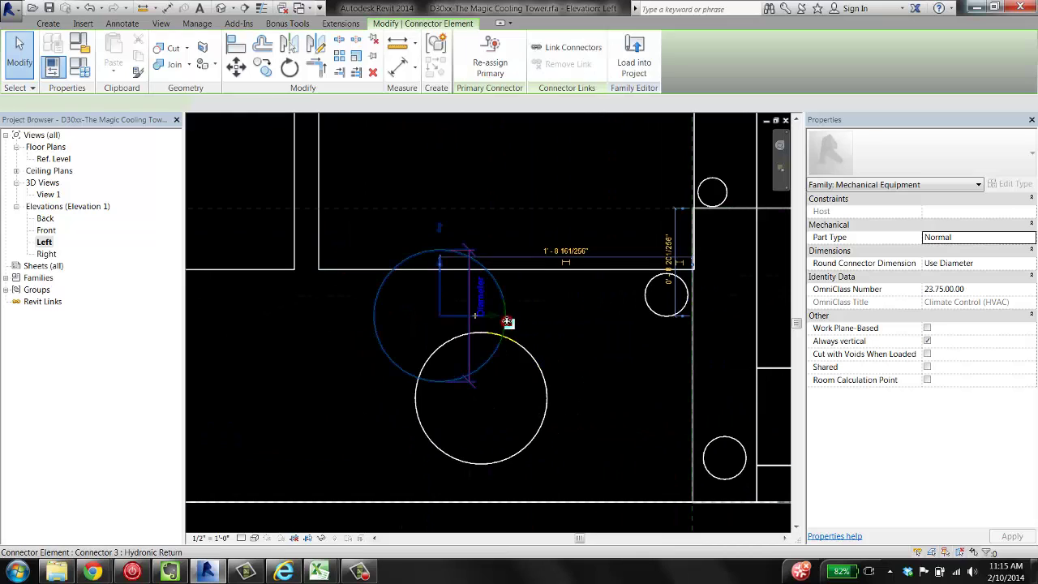
{"action": "left_click_drag", "start_coordinate": [510, 335], "coordinate": [563, 290]}
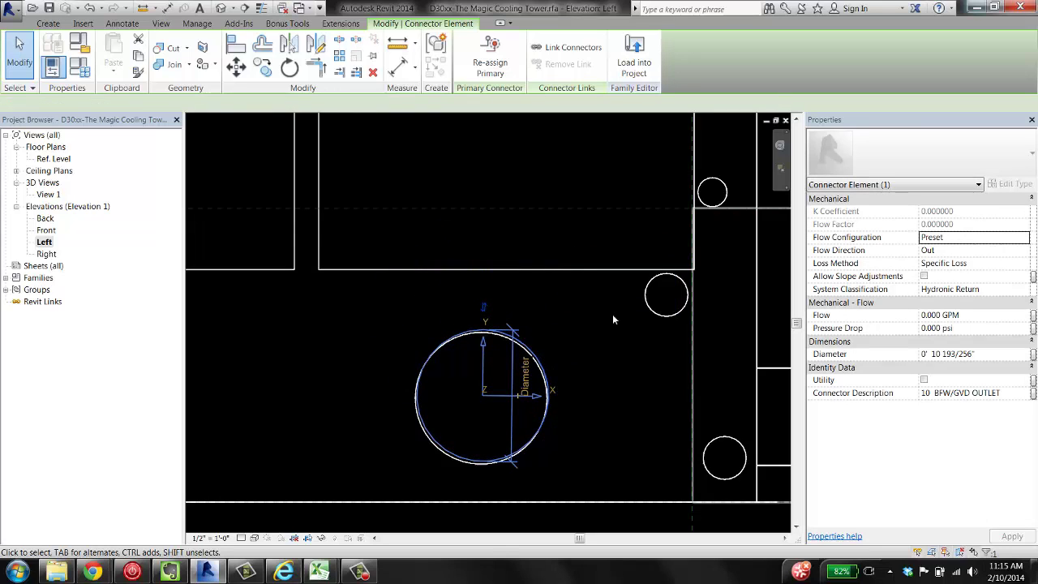
{"action": "left_click", "coordinate": [290, 357]}
{"action": "scroll", "coordinate": [565, 341], "scroll_direction": "down", "scroll_amount": 2}
{"action": "scroll", "coordinate": [564, 337], "scroll_direction": "down", "scroll_amount": 2}
{"action": "scroll", "coordinate": [503, 248], "scroll_direction": "down", "scroll_amount": 2}
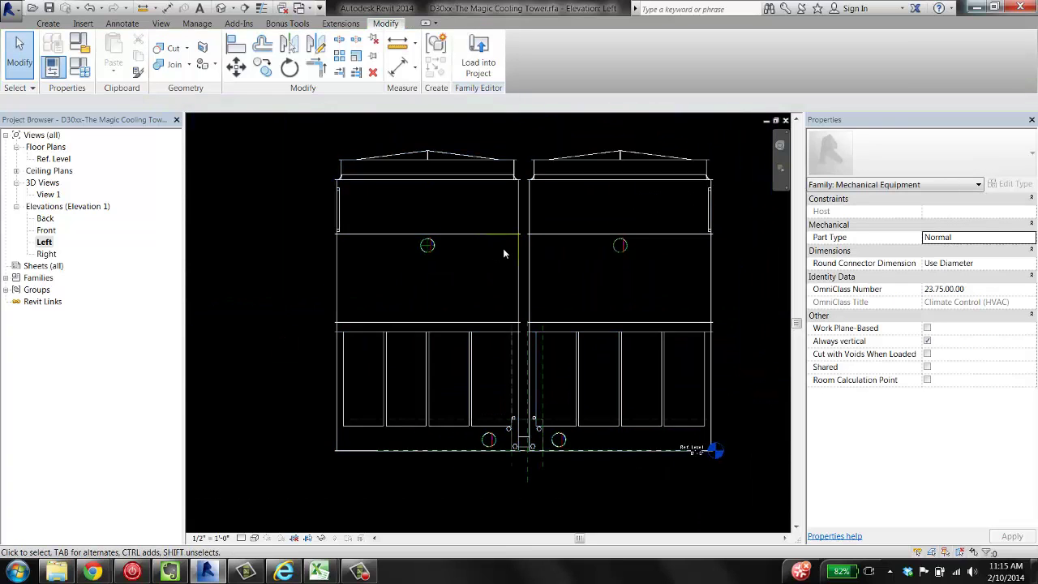
{"action": "scroll", "coordinate": [609, 287], "scroll_direction": "down", "scroll_amount": 2}
Tile the Left elevation and 3D View 1 side by side with WT
{"action": "key", "text": "w"}
{"action": "key", "text": "t"}
{"action": "left_click", "coordinate": [360, 321]}
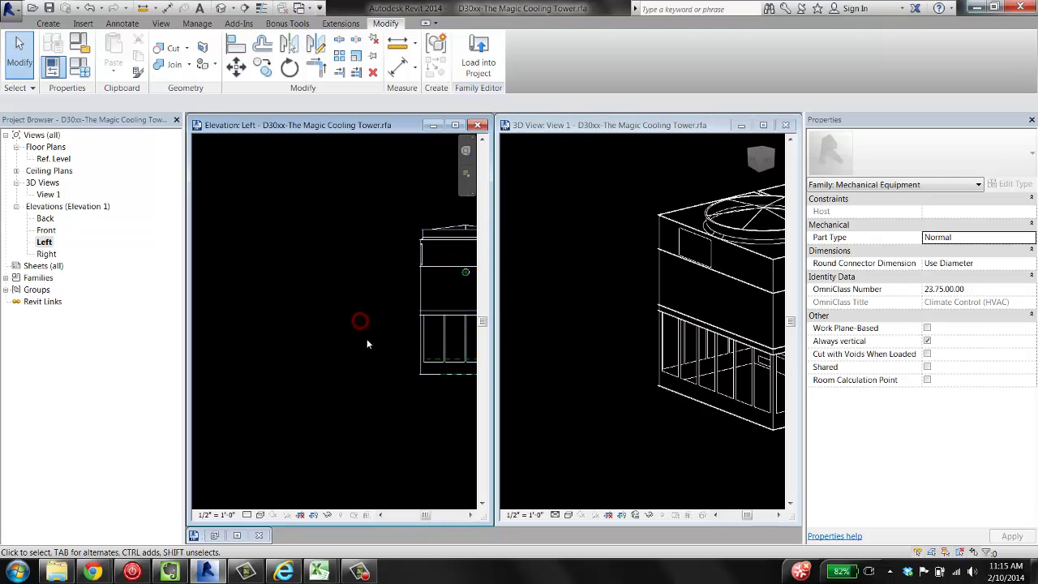
Close the Left elevation and load the edited Magic Cooling Tower family into the project
{"action": "left_click", "coordinate": [479, 124]}
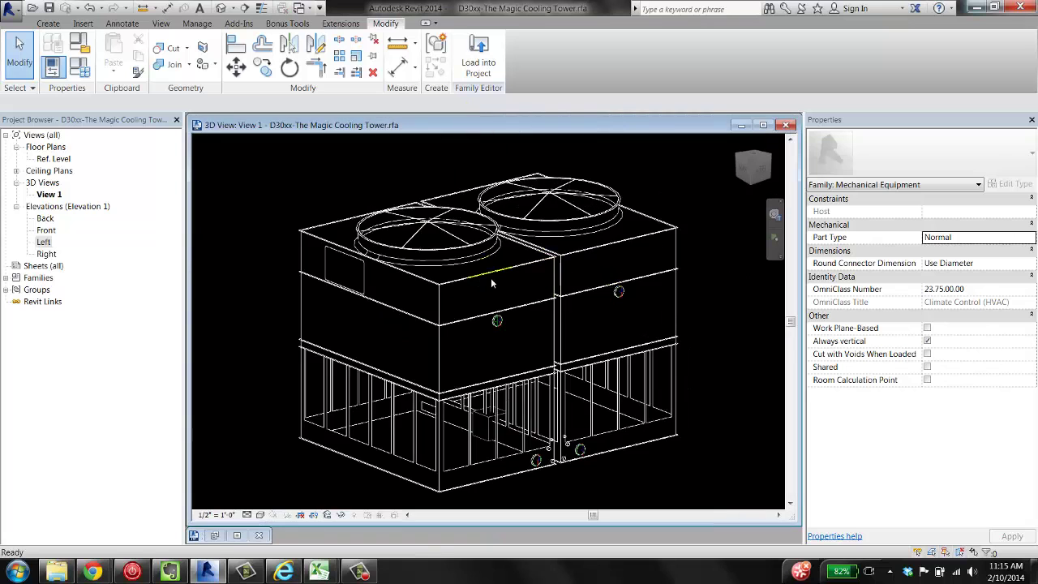
{"action": "middle_click_drag", "start_coordinate": [627, 368], "coordinate": [612, 354]}
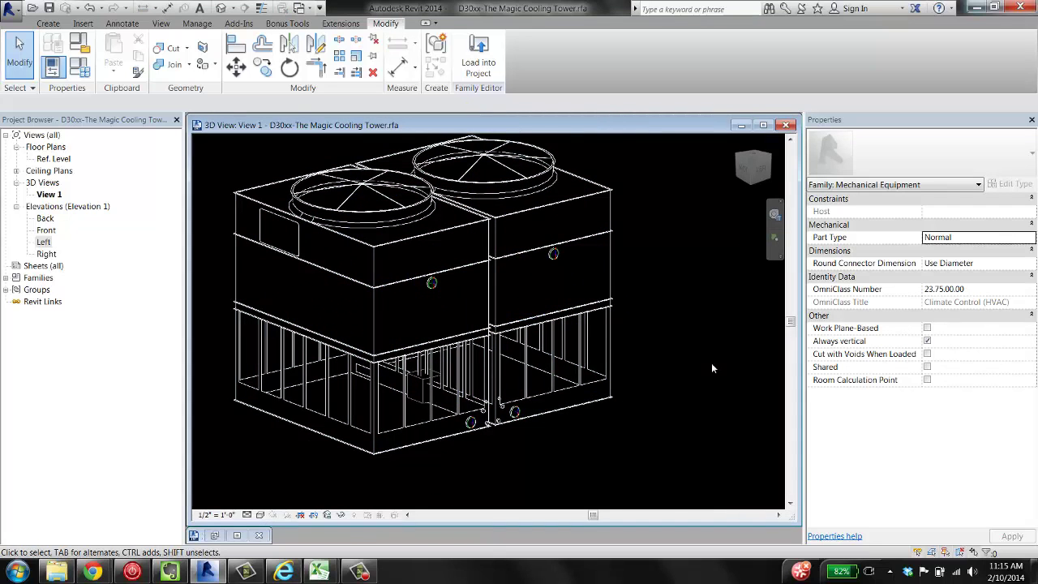
{"action": "left_click", "coordinate": [479, 57]}
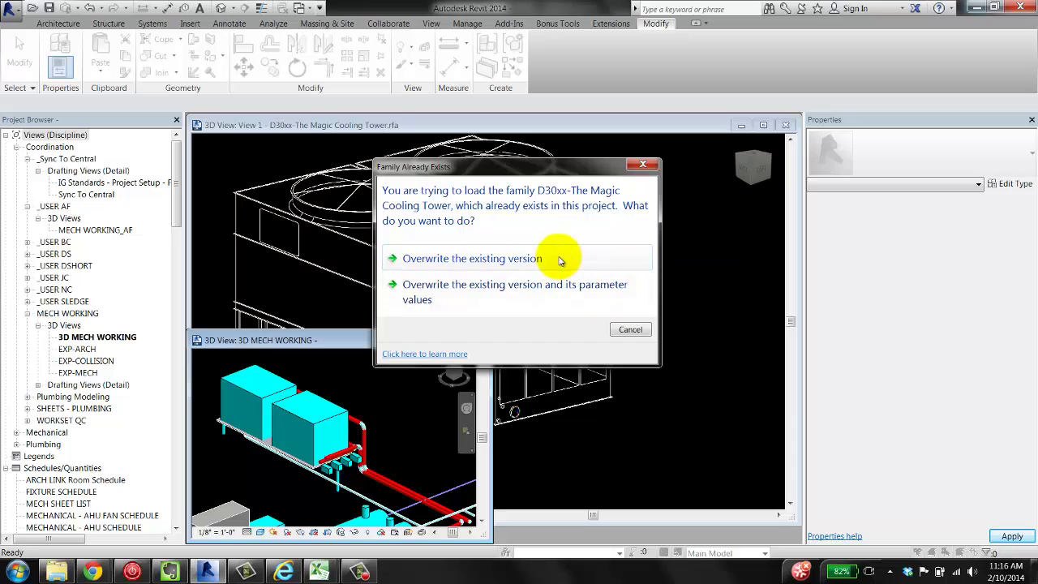
Overwrite the existing Magic Cooling Tower family version and activate the 3D MECH WORKING view
{"action": "left_click", "coordinate": [551, 260]}
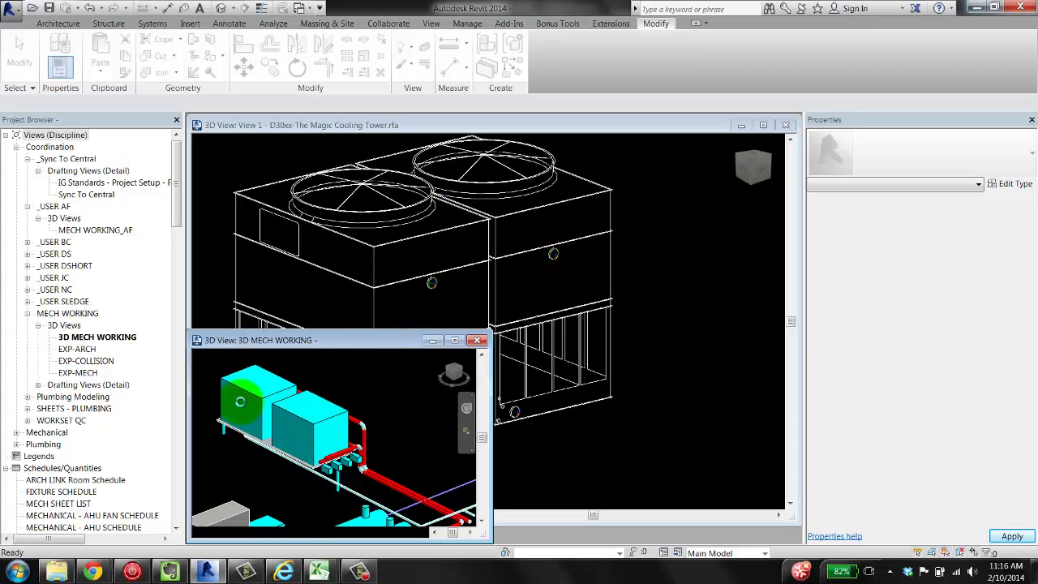
{"action": "left_click", "coordinate": [289, 447]}
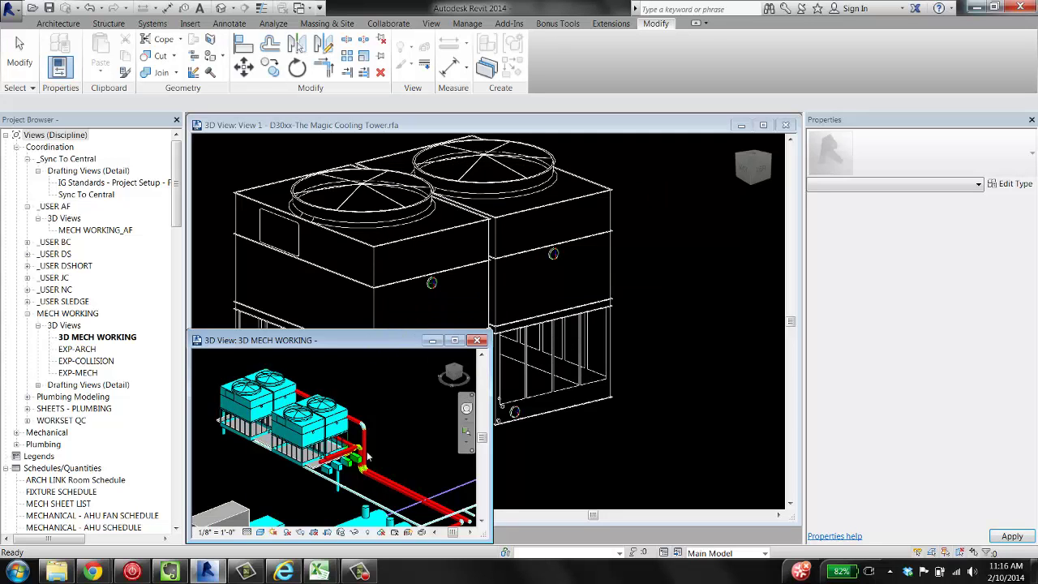
Maximize the 3D MECH WORKING view, zoom in, and orbit around the new cooling tower
{"action": "left_click", "coordinate": [455, 339]}
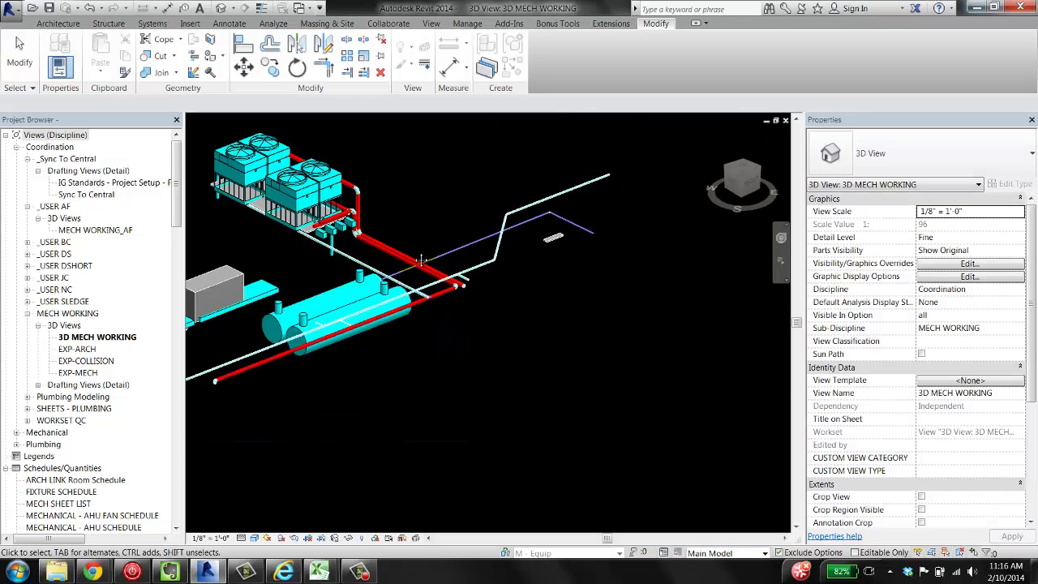
{"action": "scroll", "coordinate": [649, 395], "scroll_direction": "up", "scroll_amount": 5}
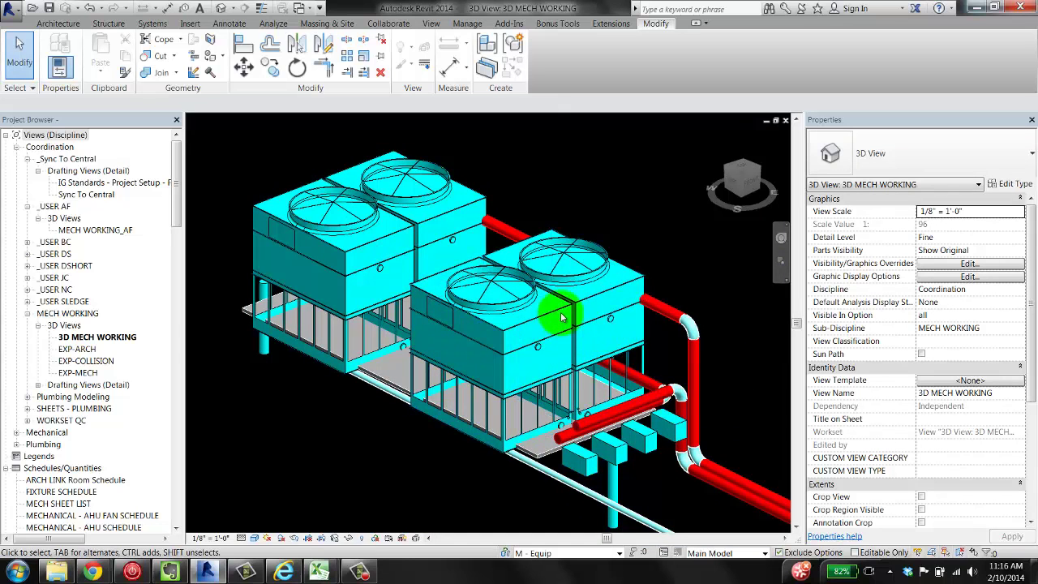
{"action": "left_click", "coordinate": [631, 339]}
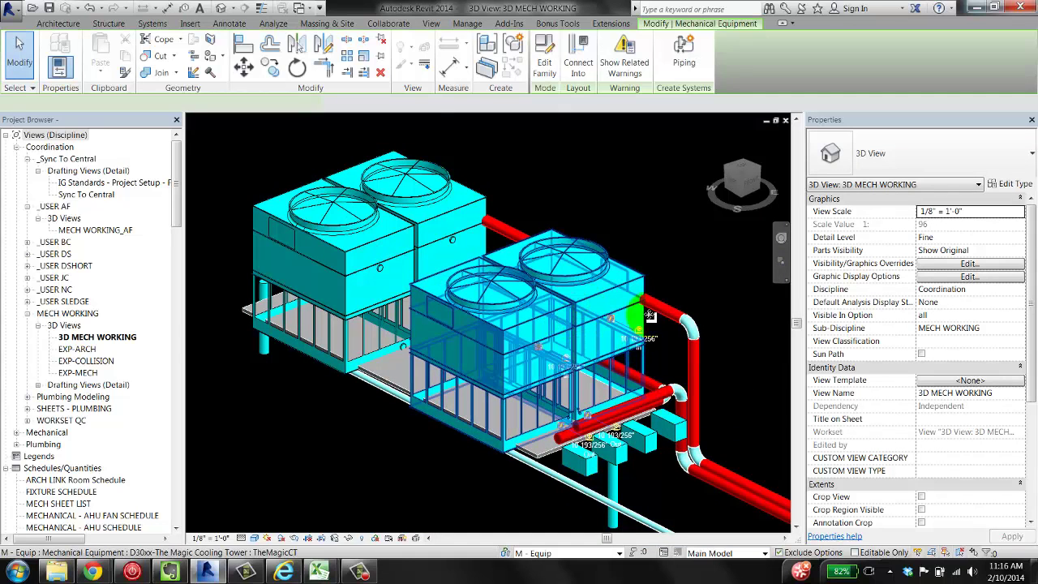
{"action": "mouse_move", "coordinate": [631, 345]}
{"action": "middle_mouse_down", "text": "shift"}
{"action": "mouse_move", "coordinate": [694, 343]}
{"action": "mouse_move", "coordinate": [632, 312]}
{"action": "mouse_move", "coordinate": [684, 377]}
{"action": "middle_mouse_up", "text": "shift"}
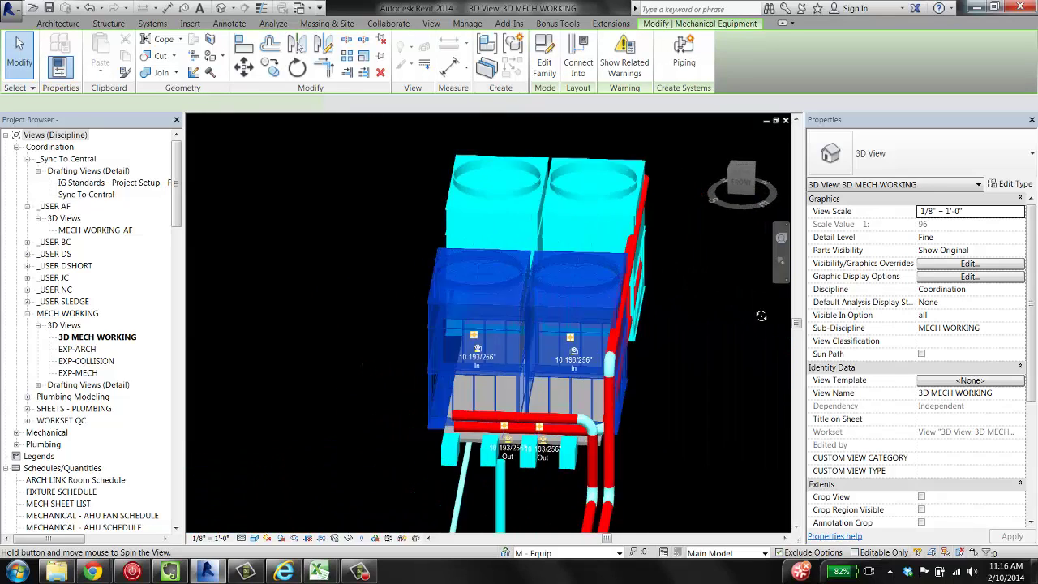
{"action": "left_click", "coordinate": [539, 327]}
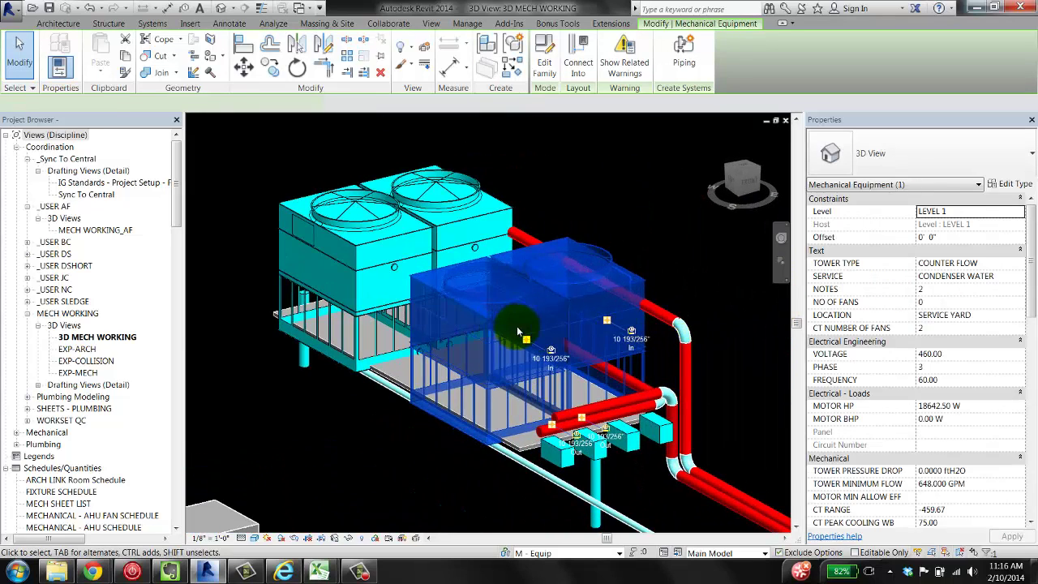
{"action": "key", "text": "Escape"}
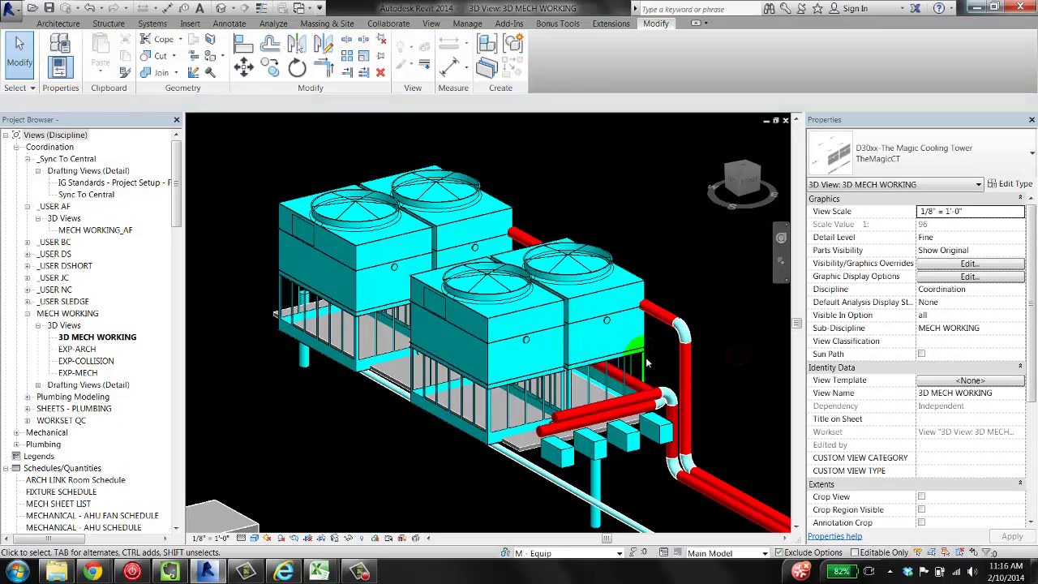
{"action": "middle_click_drag", "start_coordinate": [674, 375], "coordinate": [714, 428], "text": "shift"}
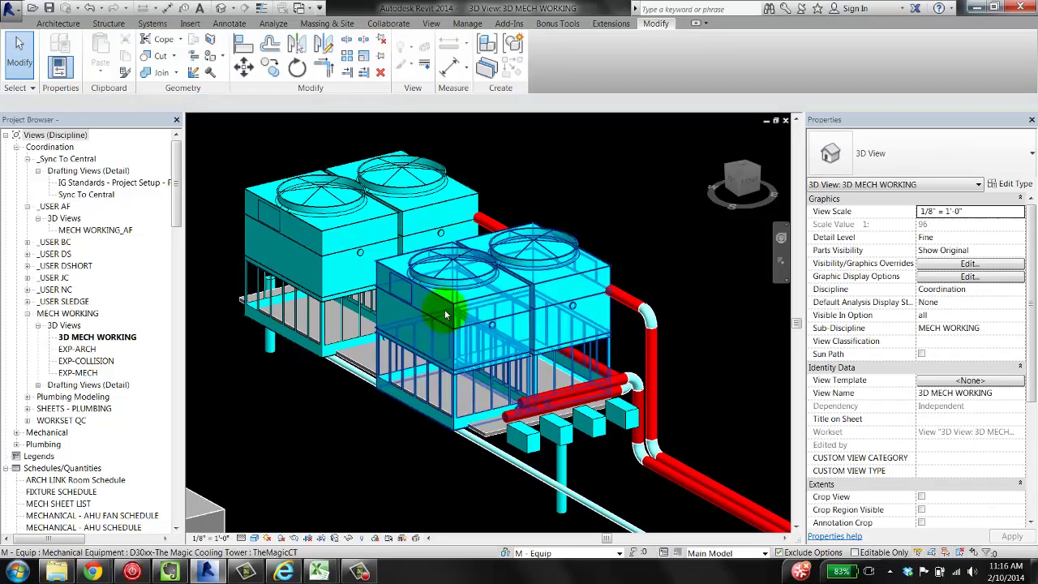
Inspect a selected tower's connectors from another angle, then check the cooling tower schedule
{"action": "left_click", "coordinate": [519, 369]}
{"action": "middle_click_drag", "start_coordinate": [523, 372], "coordinate": [581, 359], "text": "shift"}
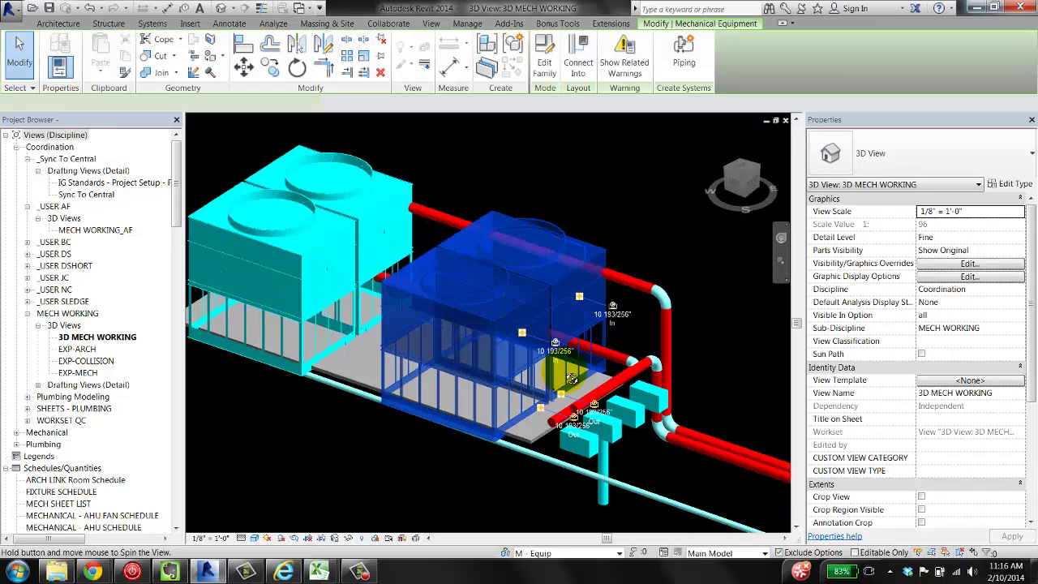
{"action": "scroll", "coordinate": [580, 358], "scroll_direction": "up", "scroll_amount": 3}
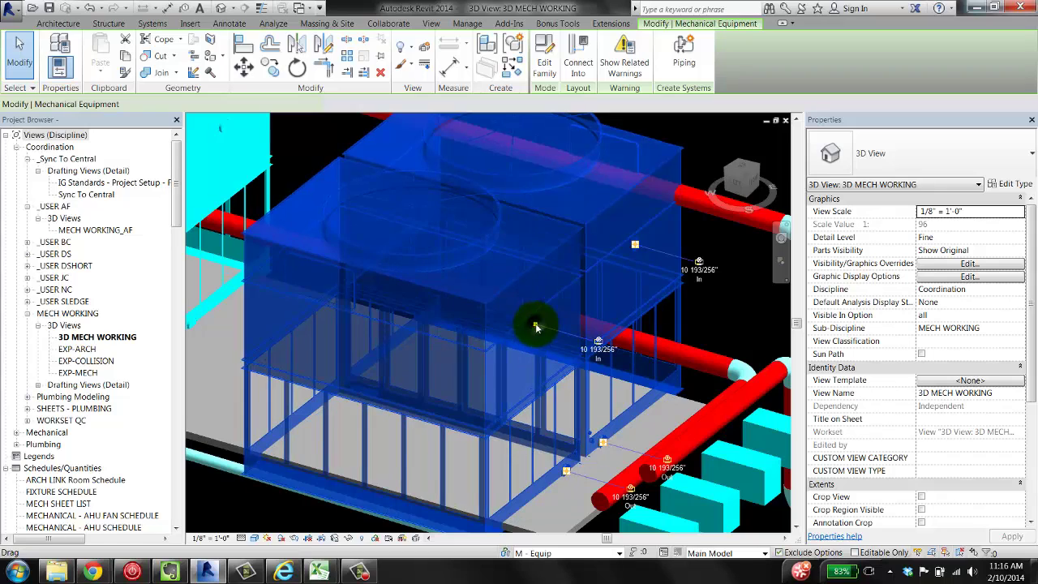
{"action": "right_click", "coordinate": [536, 327]}
{"action": "left_click", "coordinate": [368, 423]}
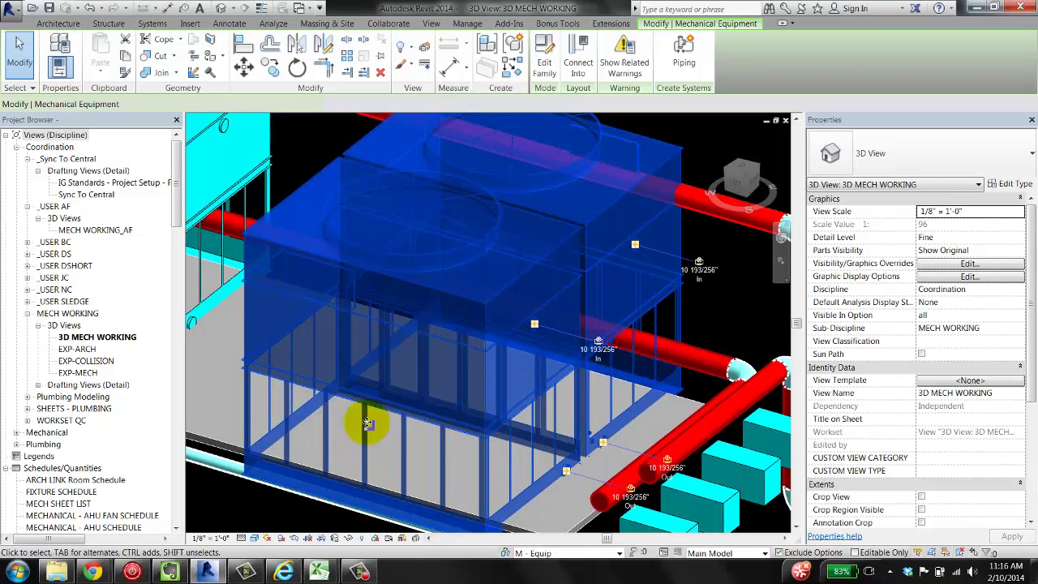
{"action": "scroll", "coordinate": [405, 382], "scroll_direction": "down", "scroll_amount": 3}
{"action": "scroll", "coordinate": [65, 285], "scroll_direction": "down", "scroll_amount": 2}
{"action": "left_click", "coordinate": [73, 313]}
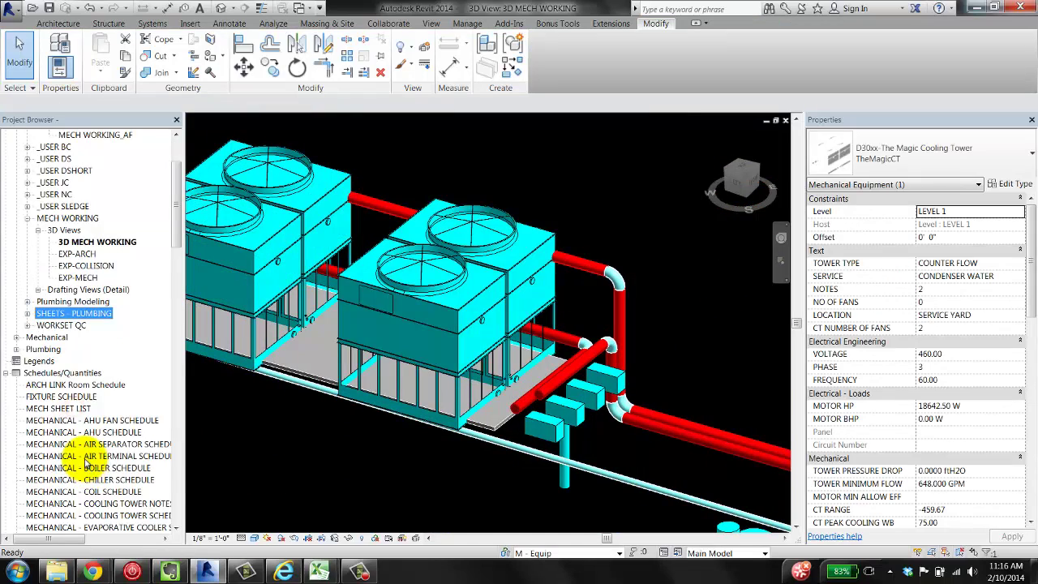
{"action": "scroll", "coordinate": [118, 486], "scroll_direction": "down", "scroll_amount": 2}
{"action": "double_click", "coordinate": [116, 456]}
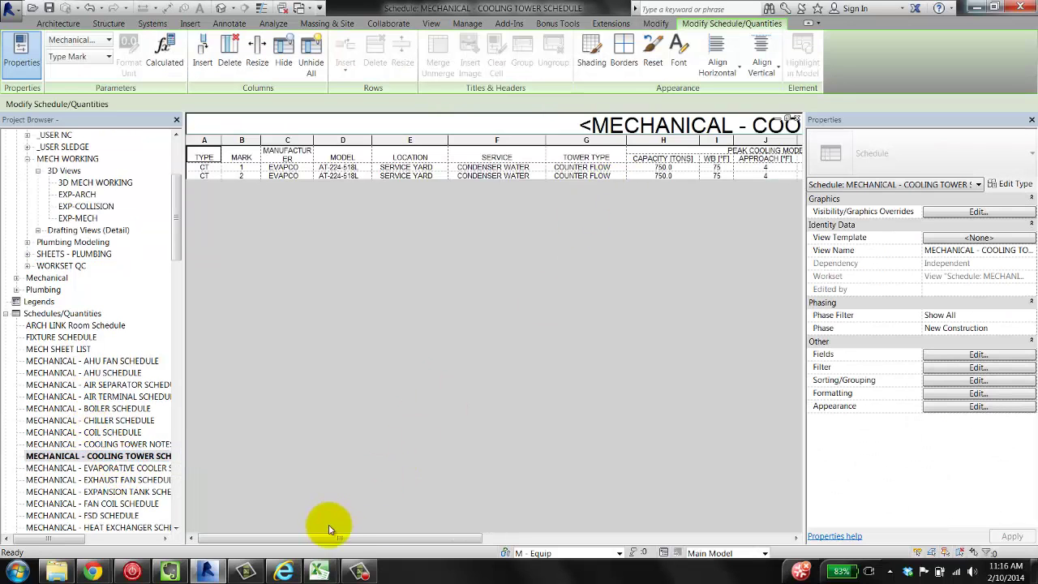
{"action": "left_click_drag", "start_coordinate": [332, 537], "coordinate": [506, 539]}
{"action": "left_click", "coordinate": [798, 120]}
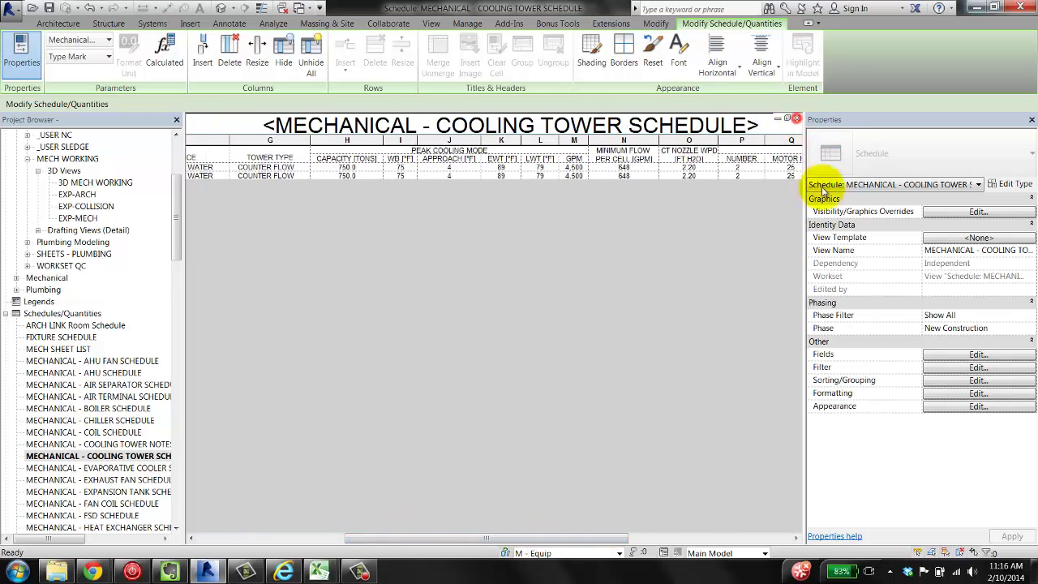
{"action": "scroll", "coordinate": [534, 297], "scroll_direction": "down", "scroll_amount": 3}
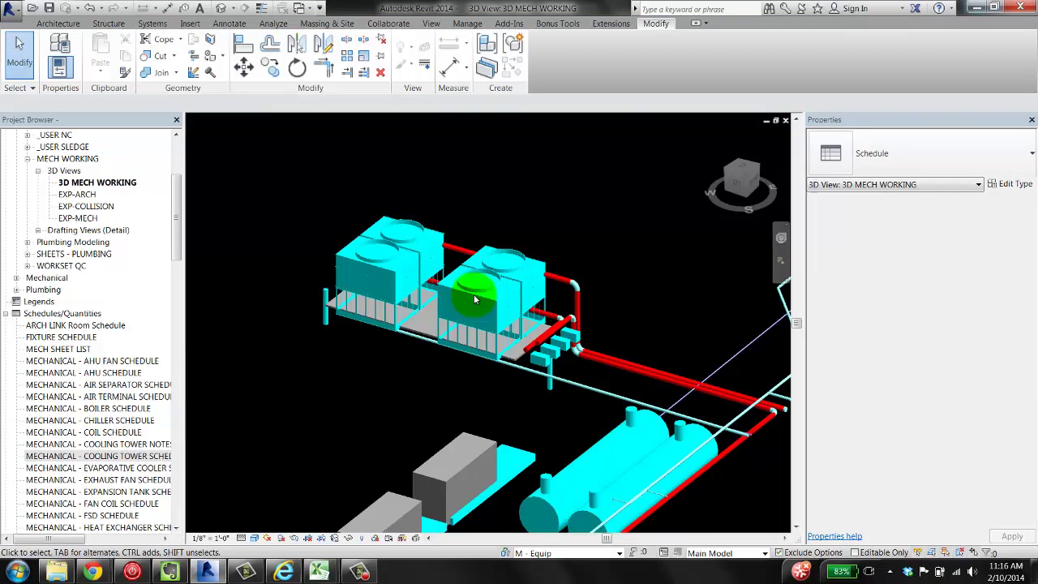
{"action": "scroll", "coordinate": [487, 308], "scroll_direction": "up", "scroll_amount": 2}
{"action": "left_click", "coordinate": [455, 316]}
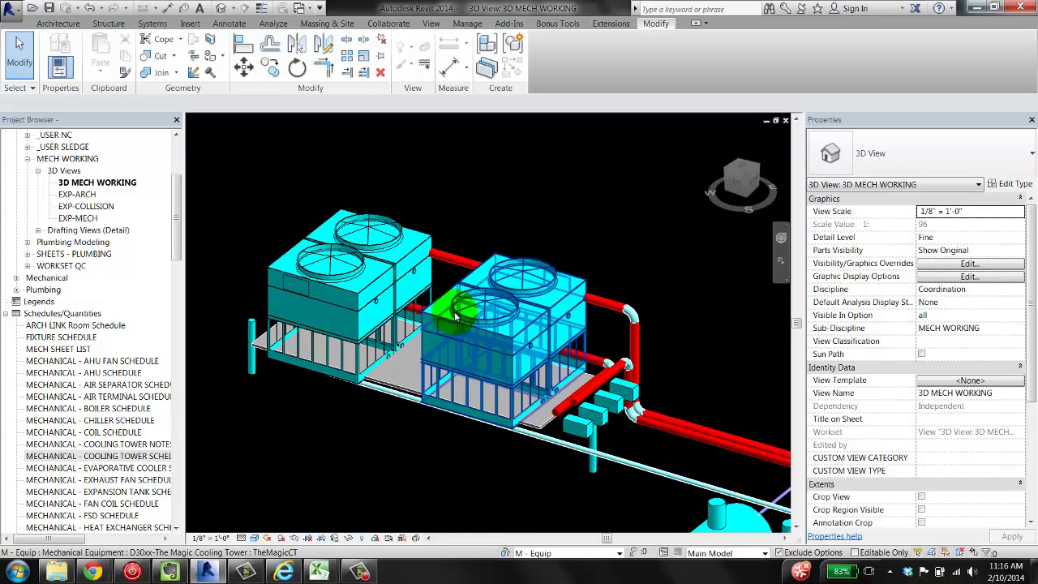